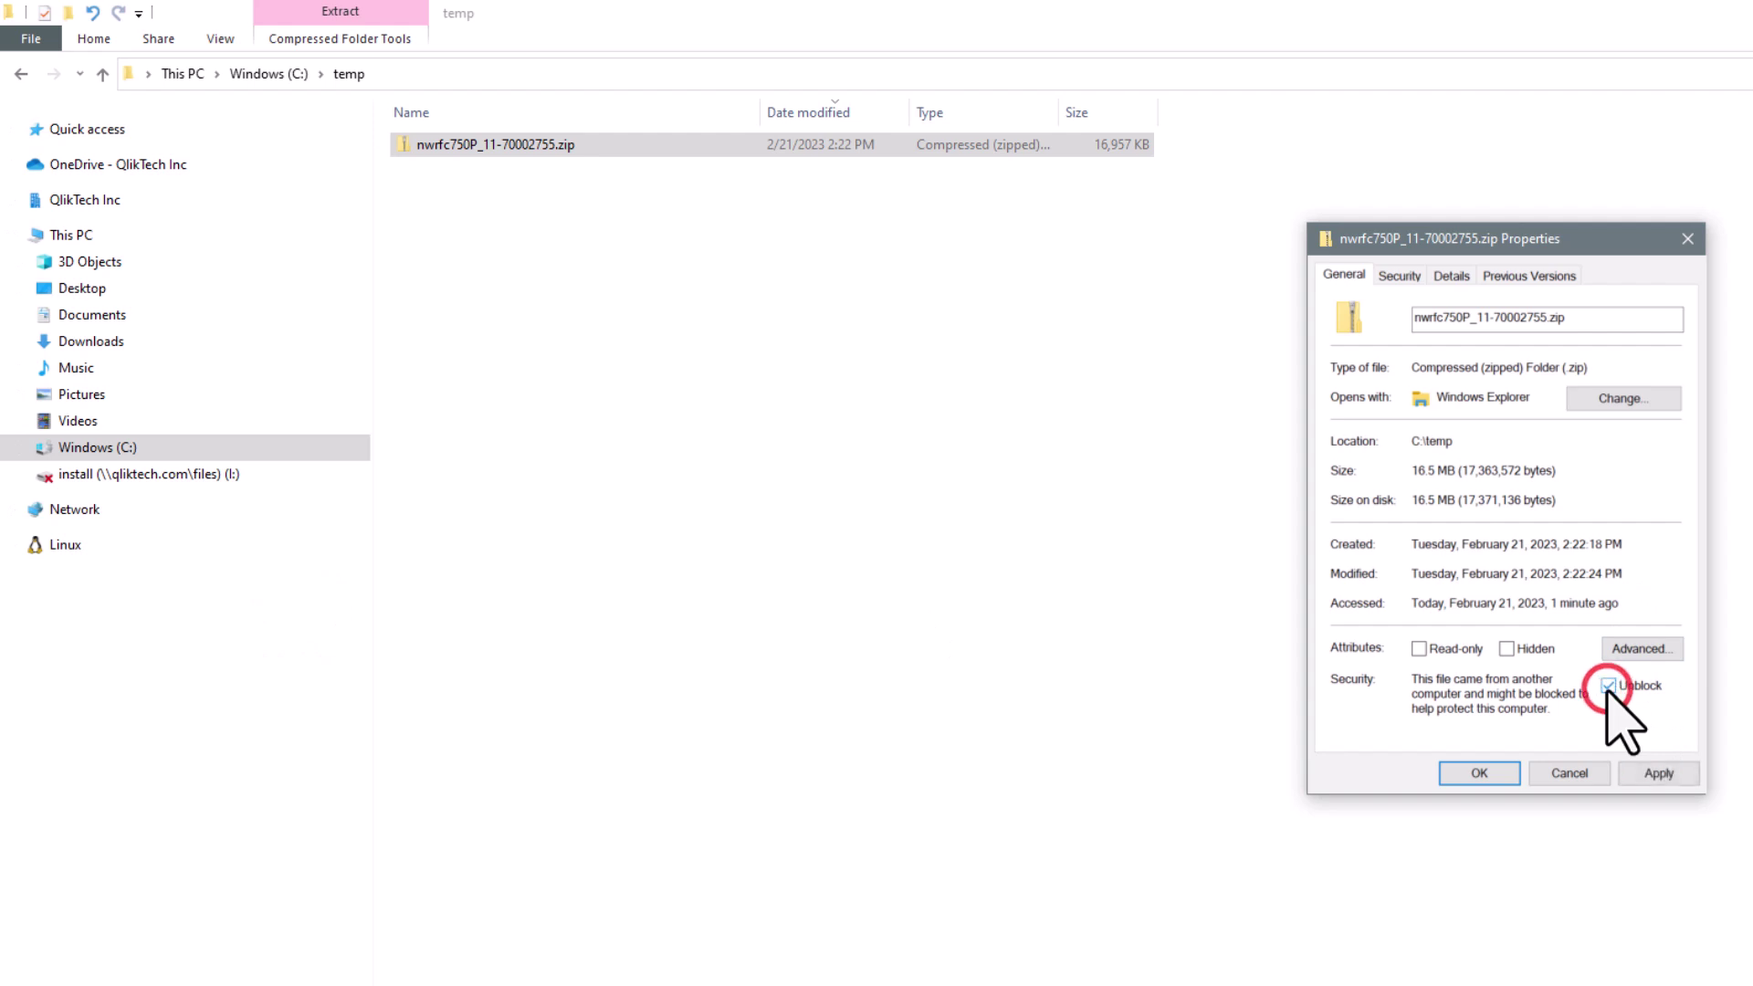
- Apply the unblocking of nwrfc750P_11-70002755.zip and extract the archive in C:\temp
left_click(1656, 774)
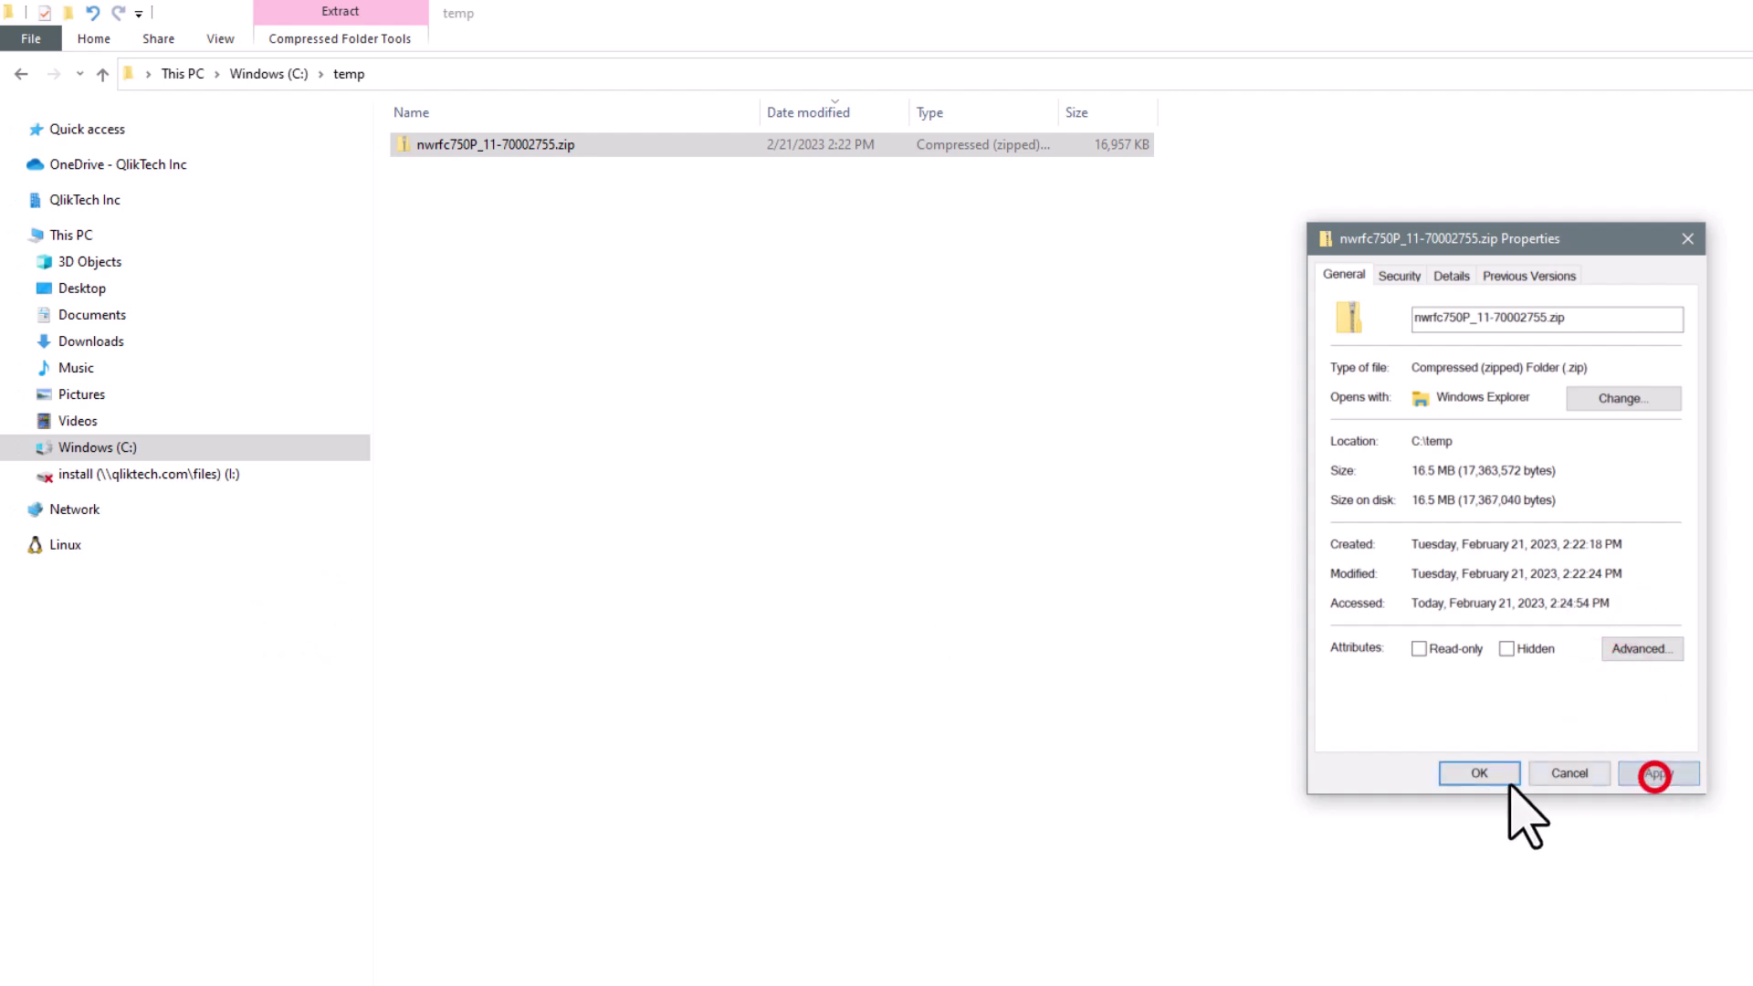
left_click(1484, 774)
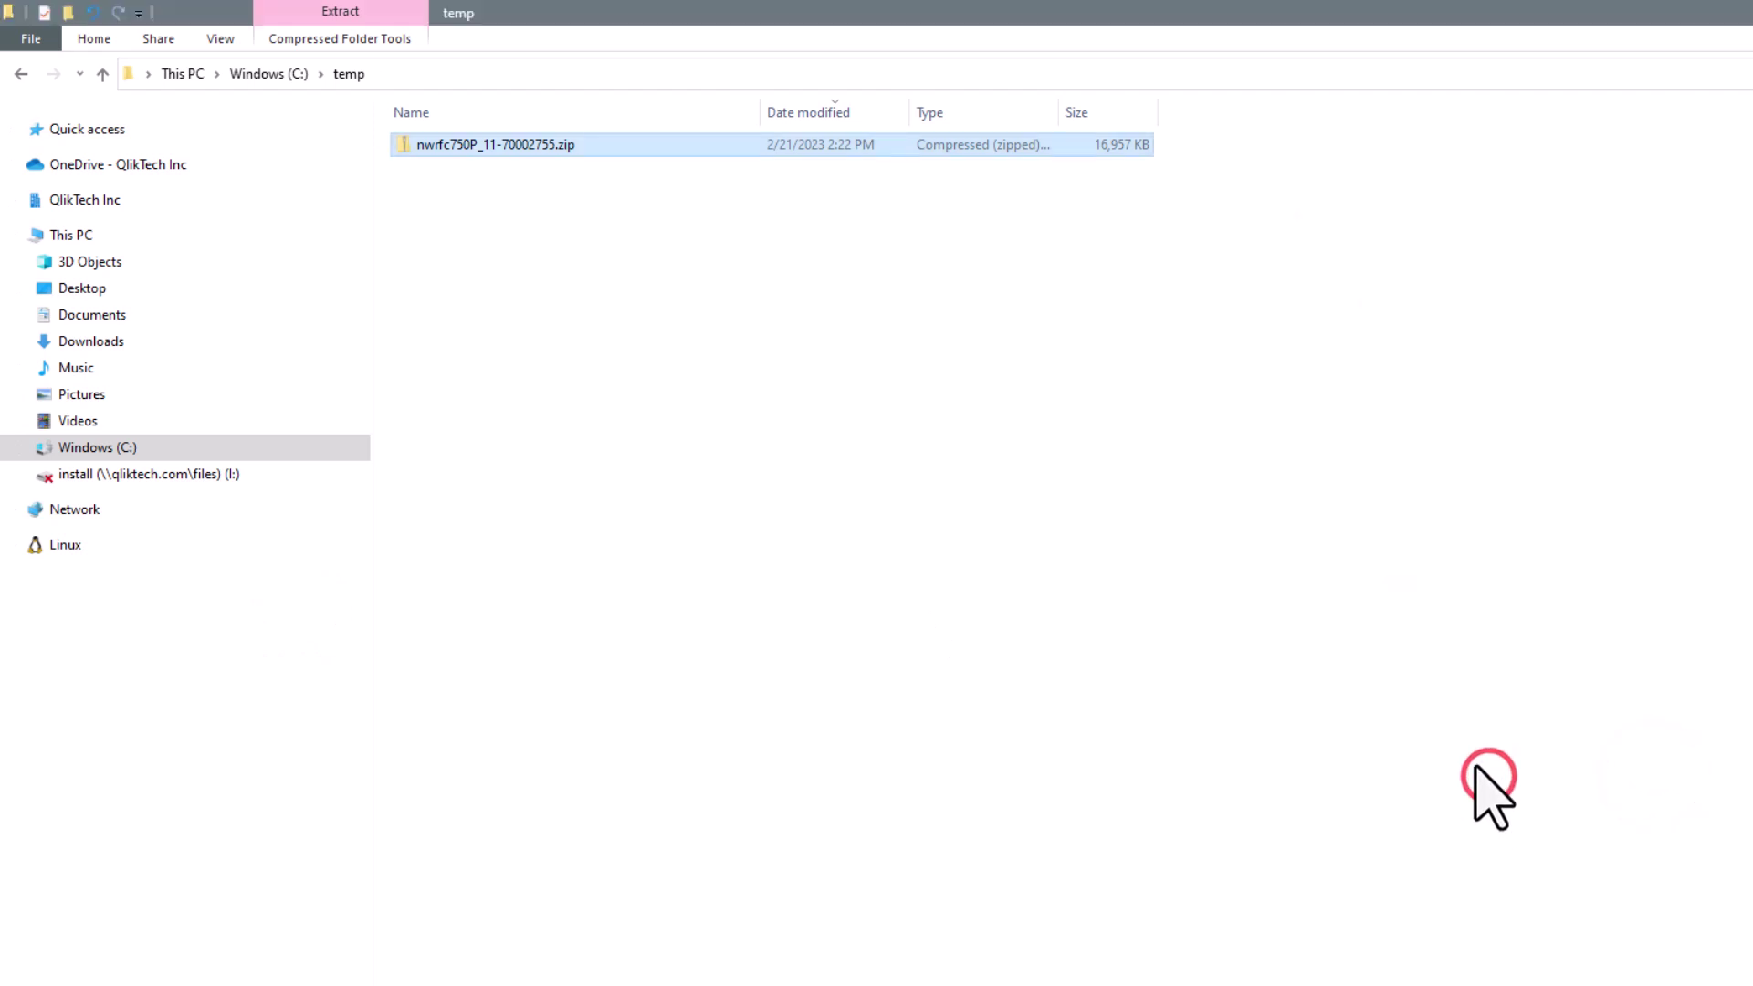
right_click(508, 146)
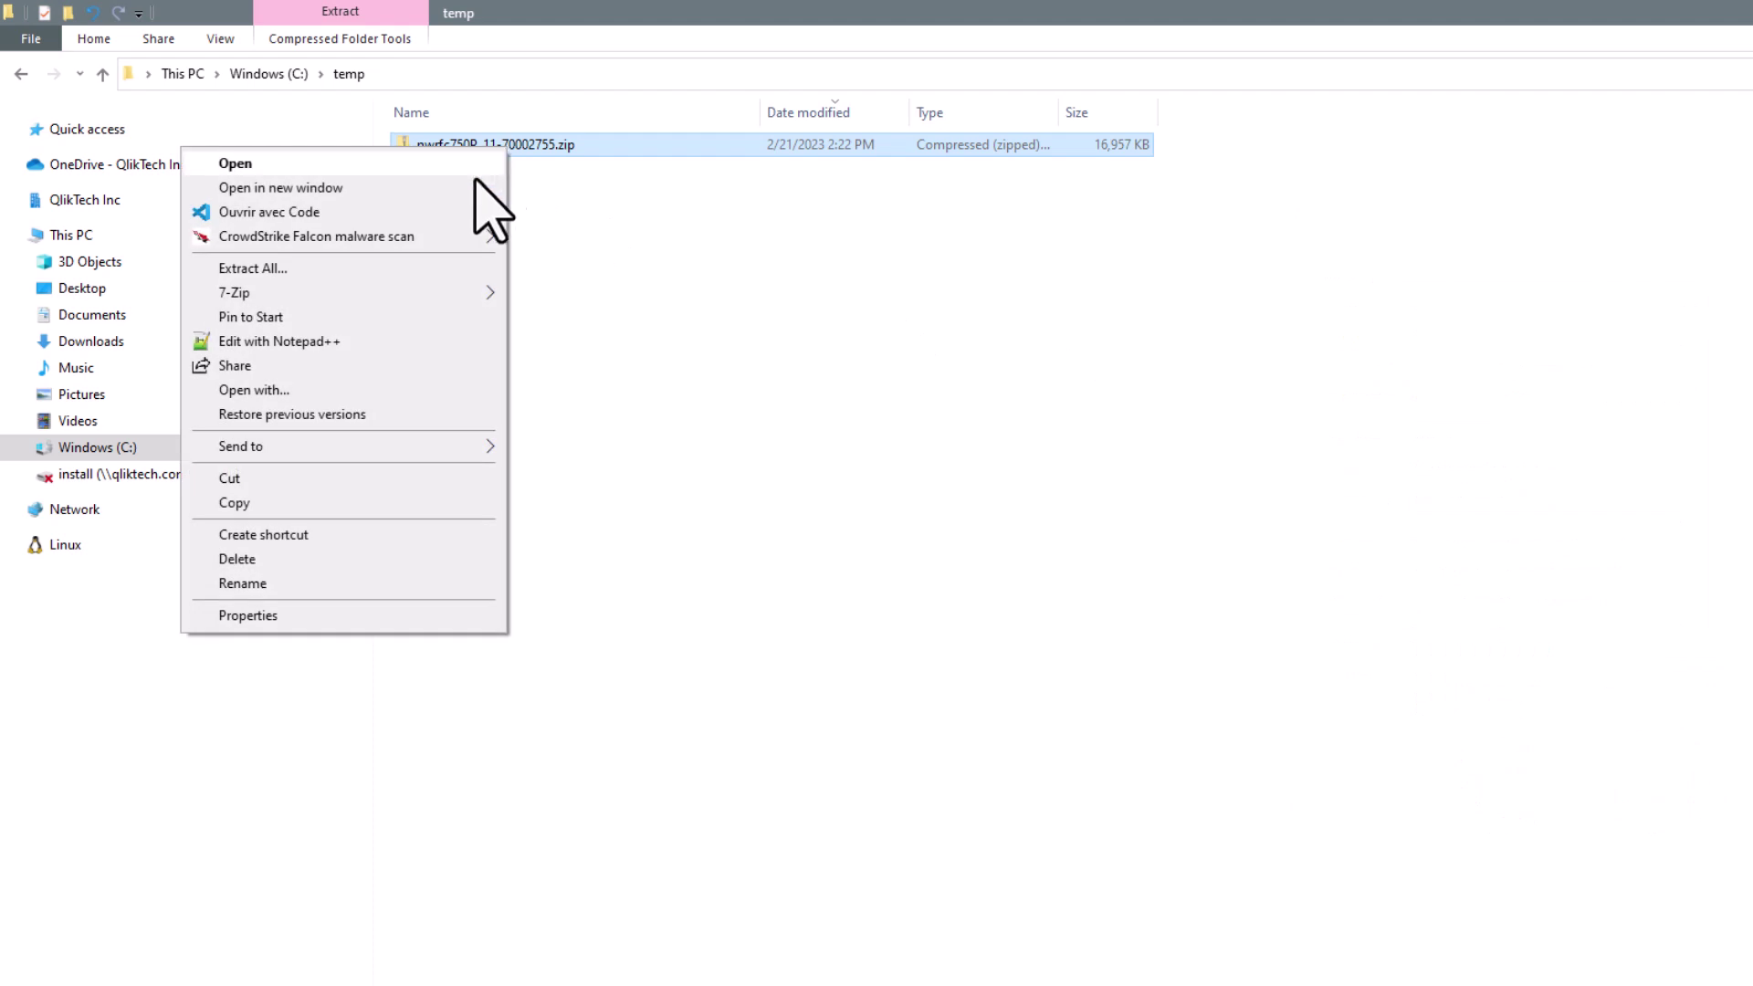
left_click(385, 274)
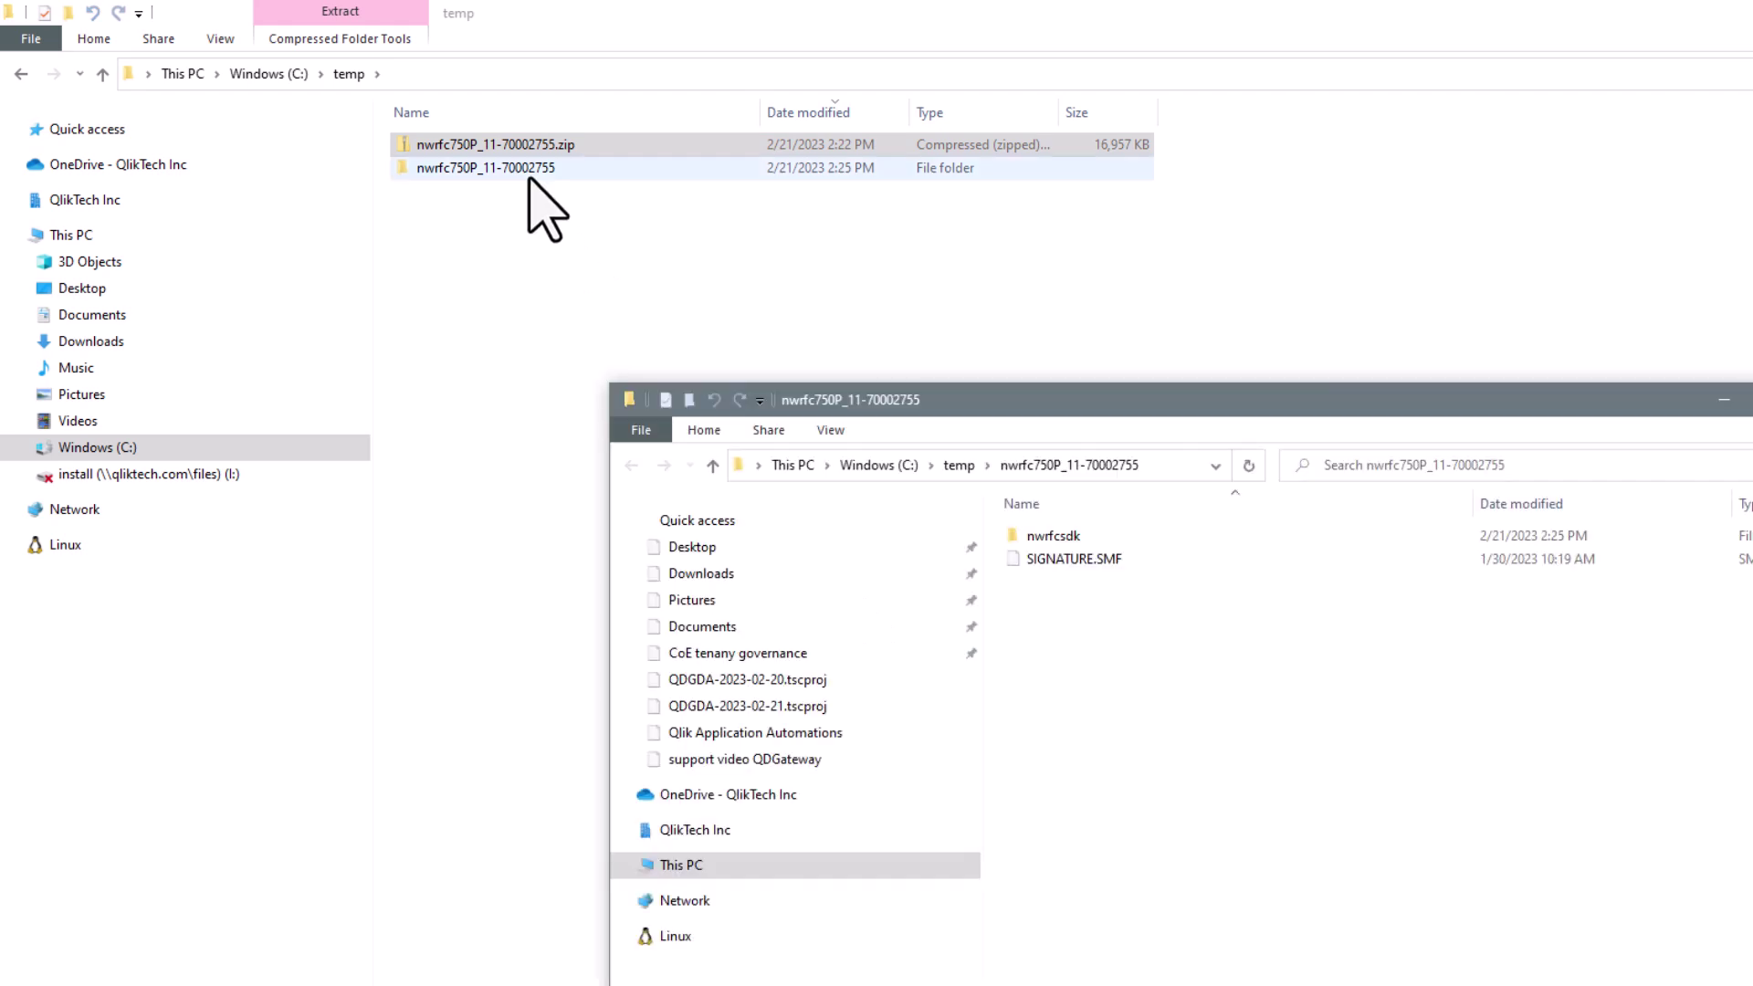
- Open the nwrfcsdk\lib folder of the extracted SDK and select all its files for copying
double_click(1048, 537)
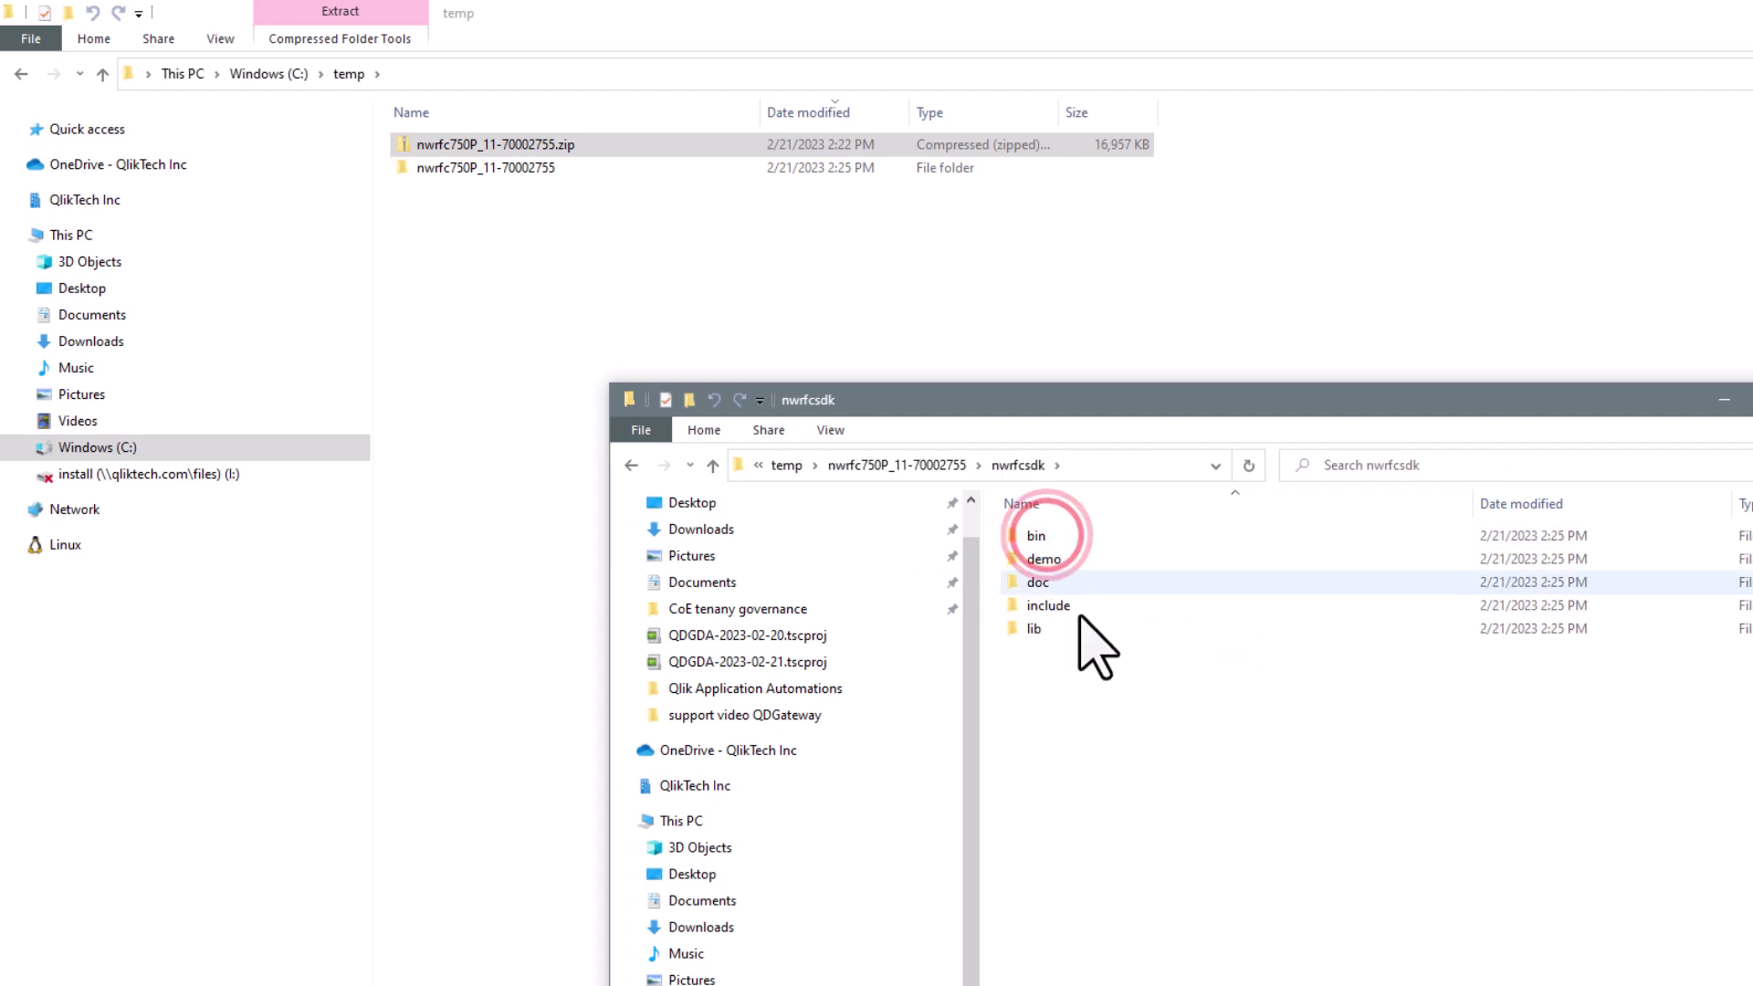
double_click(1027, 628)
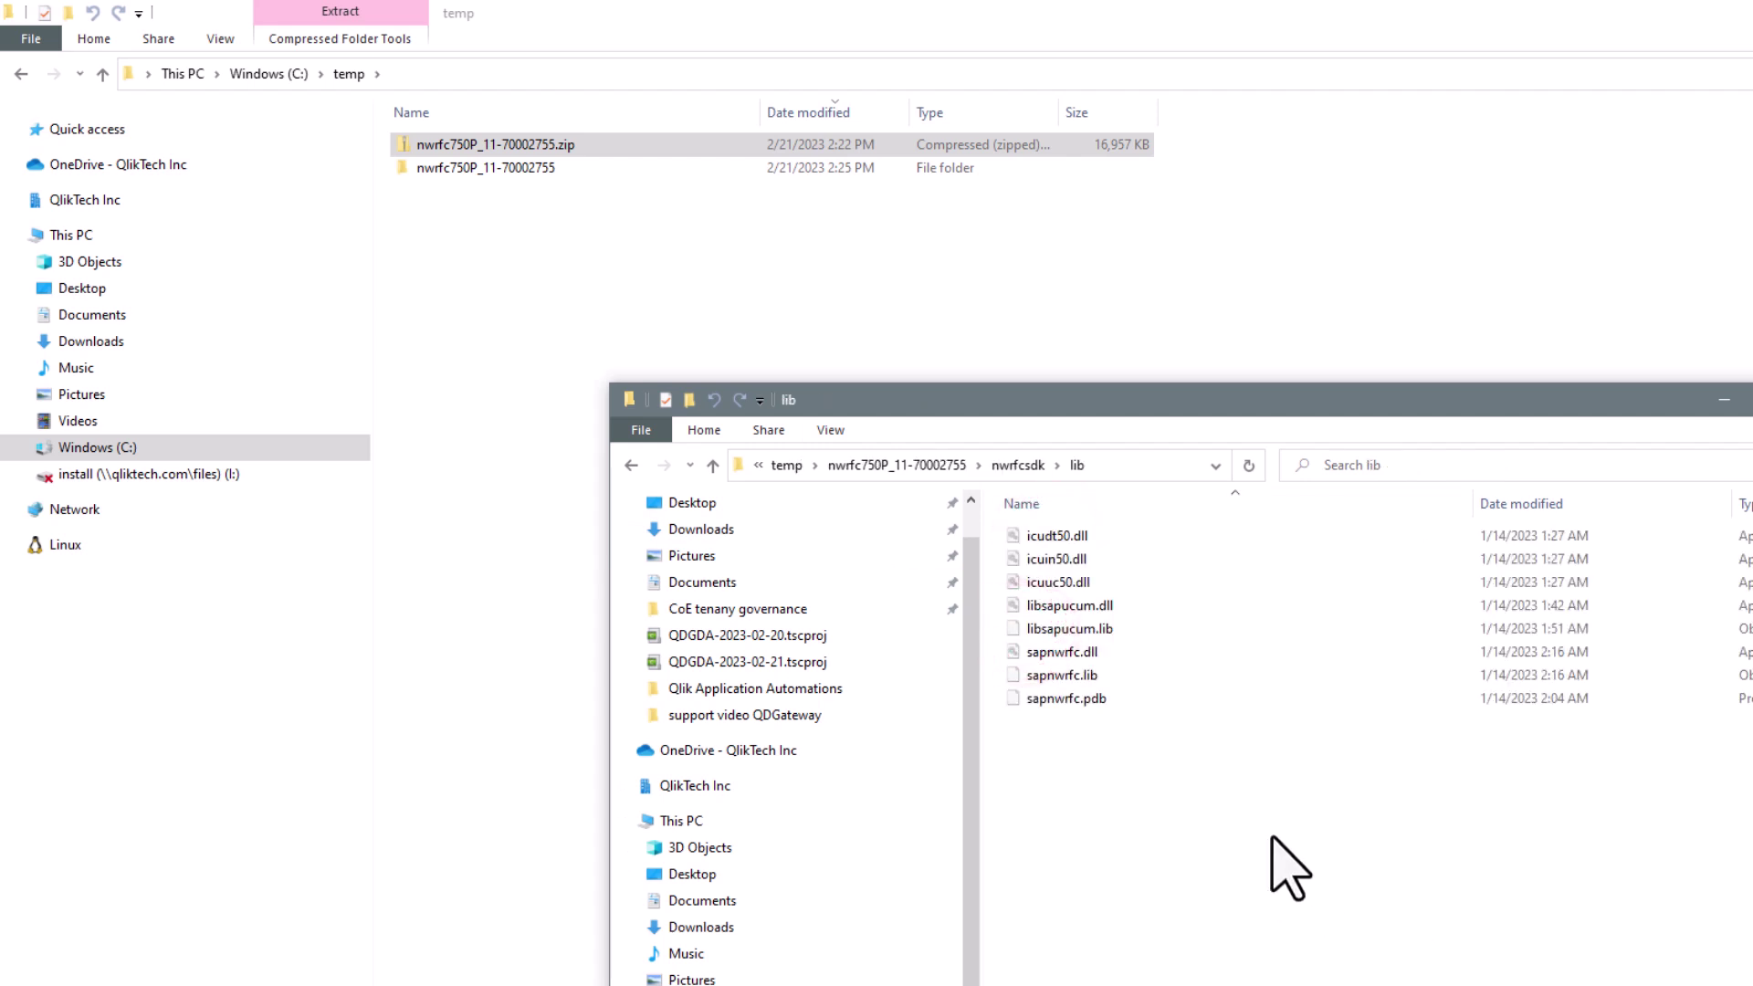
key("ctrl+a")
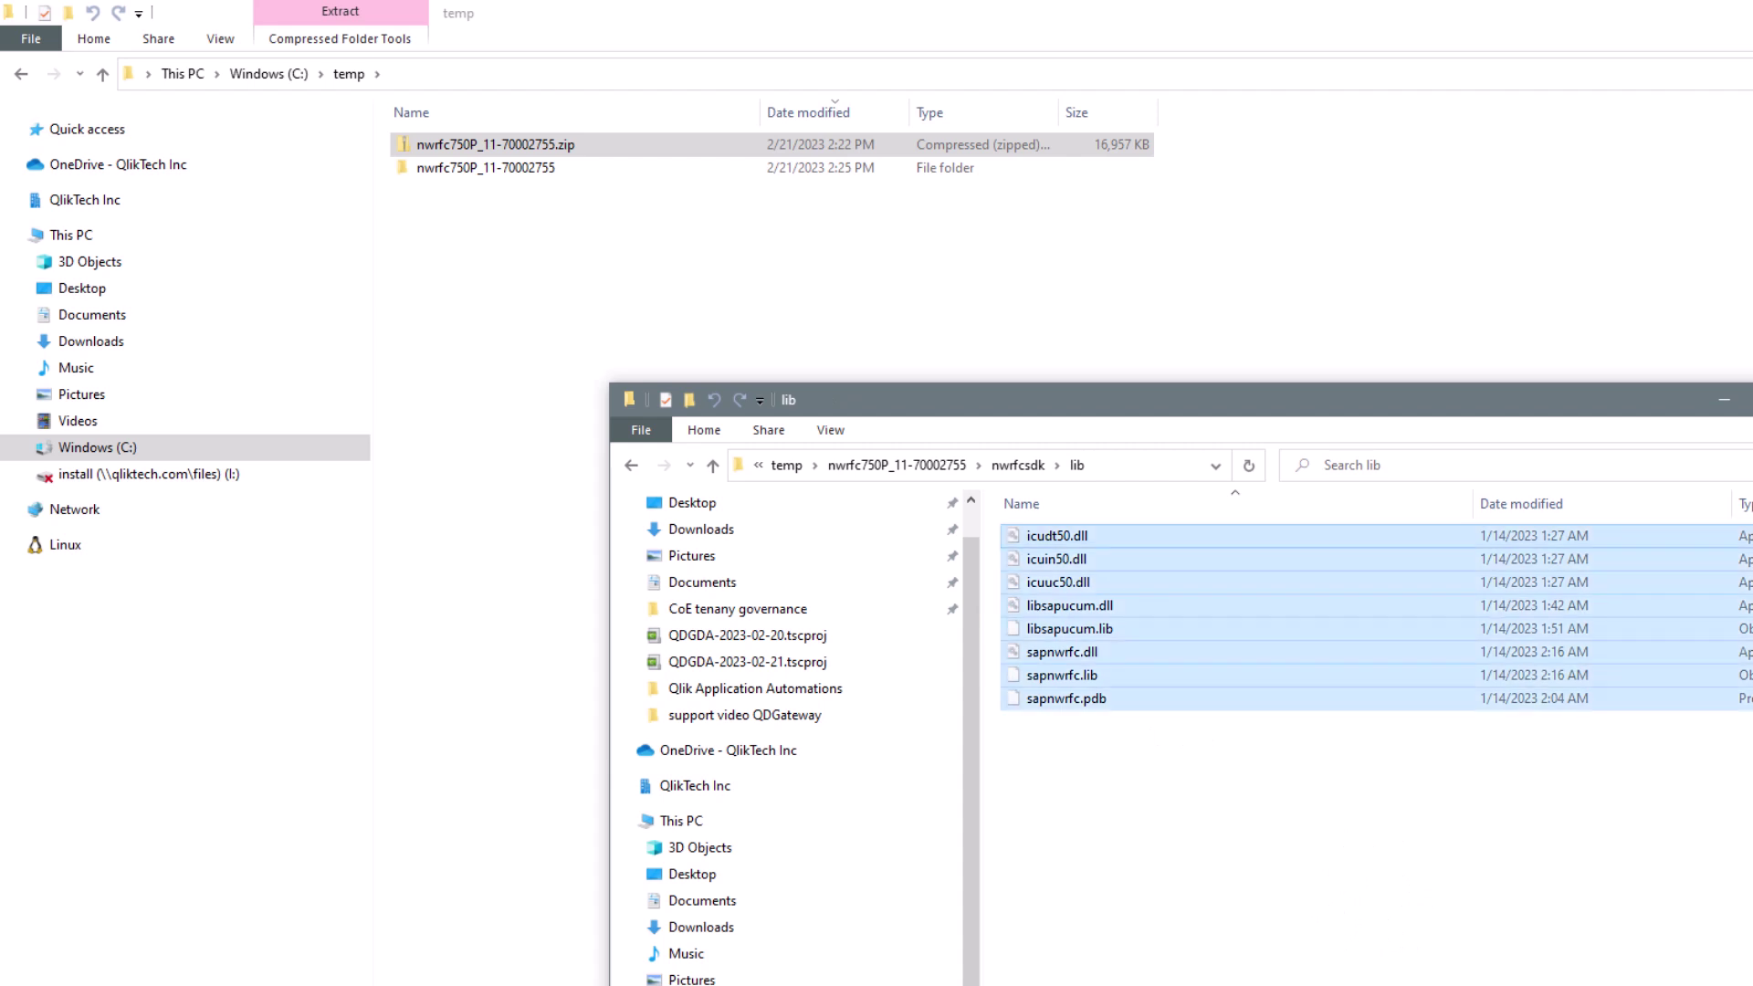
- Paste the SDK library files into C:\Program Files\Qlik\ConnectorAgent\runSapConnectors, granting administrator permission for all current items
key("alt+Tab")
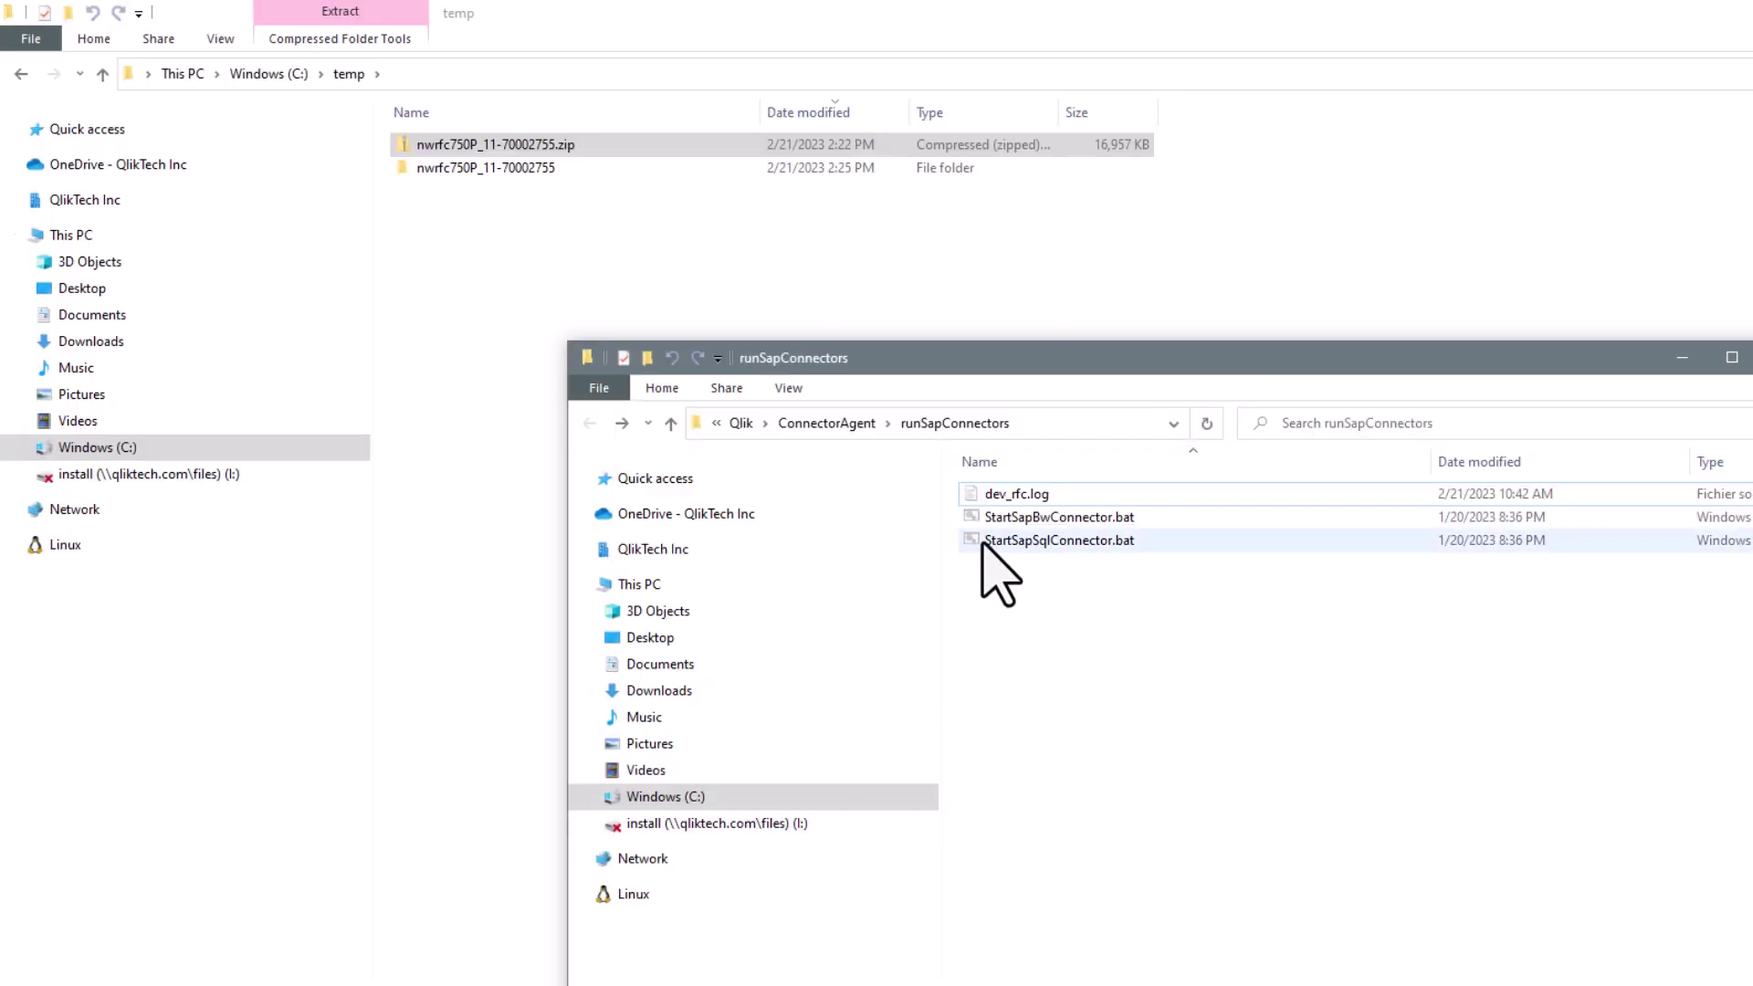
left_click(1091, 425)
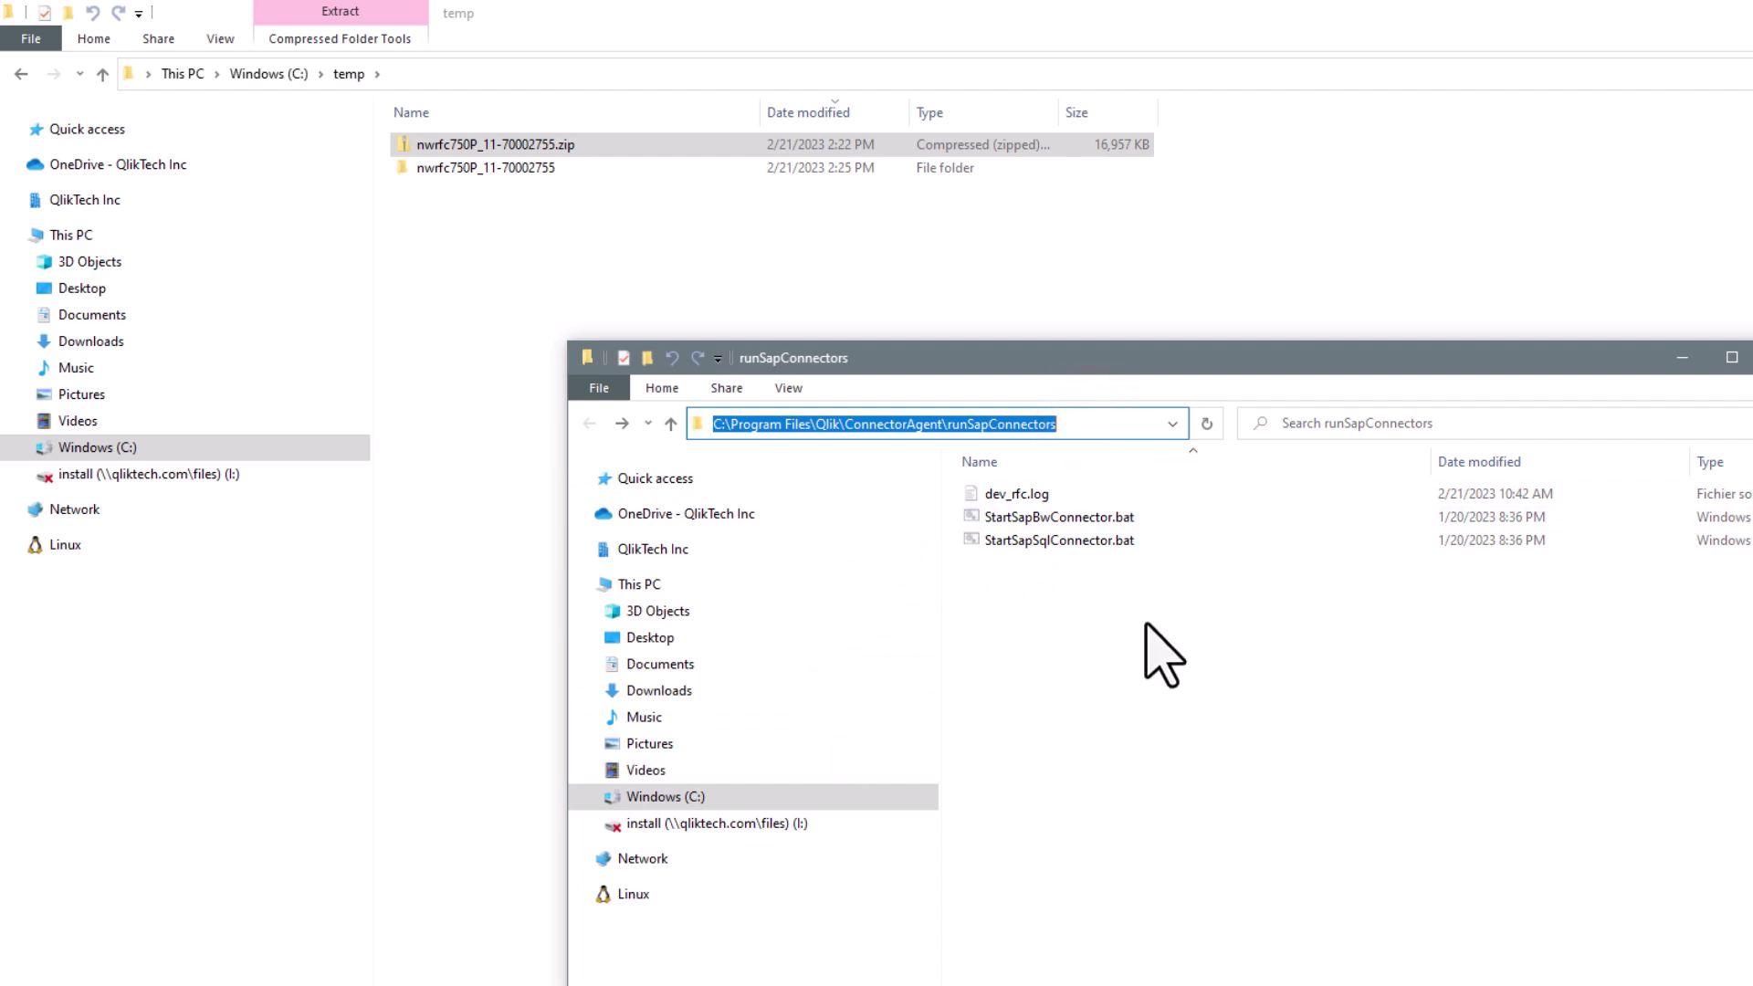
right_click(1147, 646)
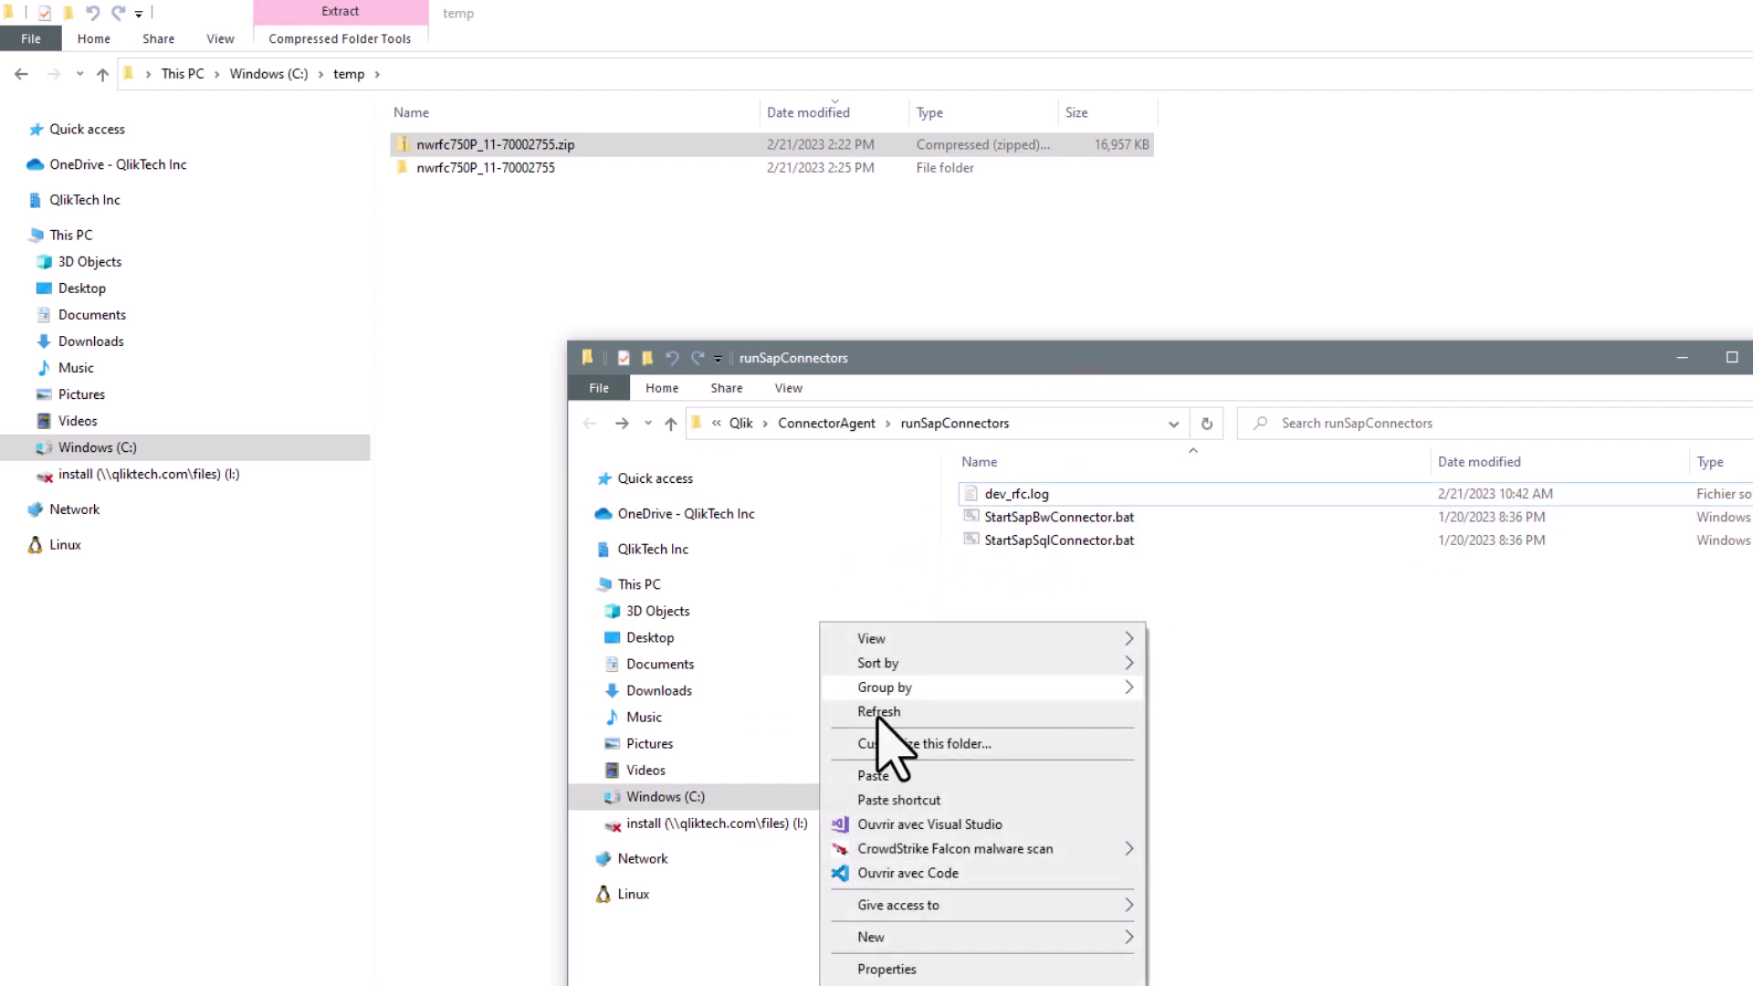
left_click(875, 775)
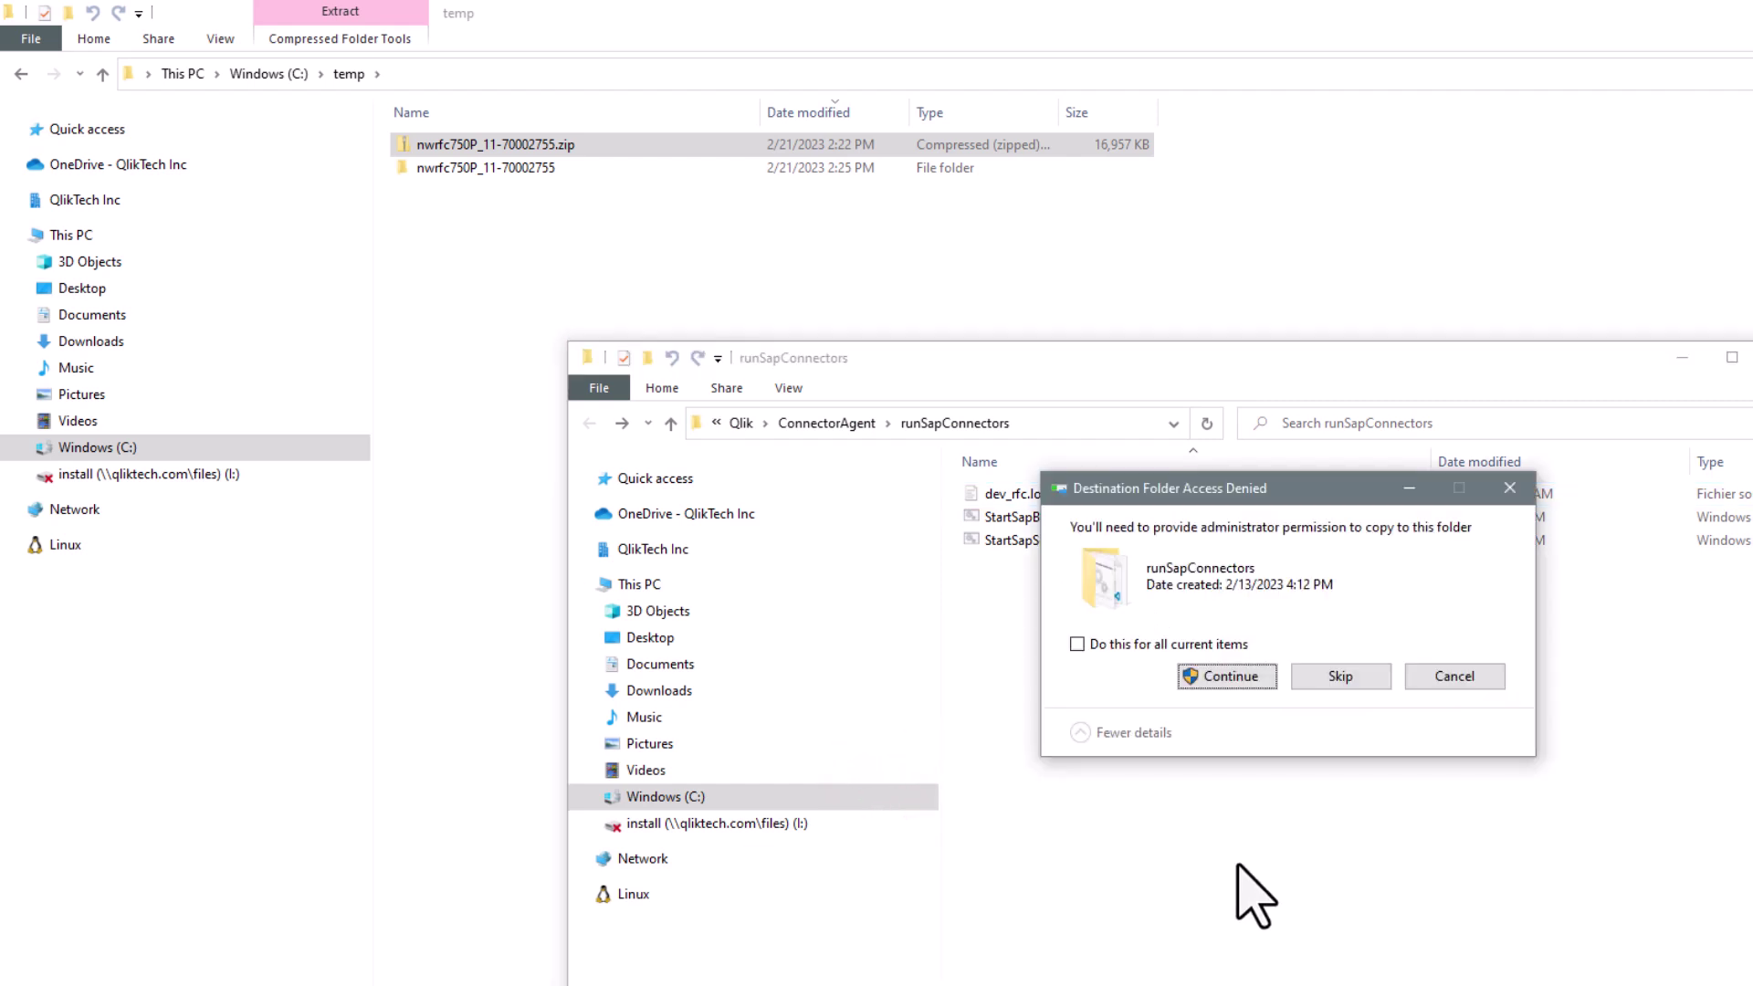
left_click(1180, 641)
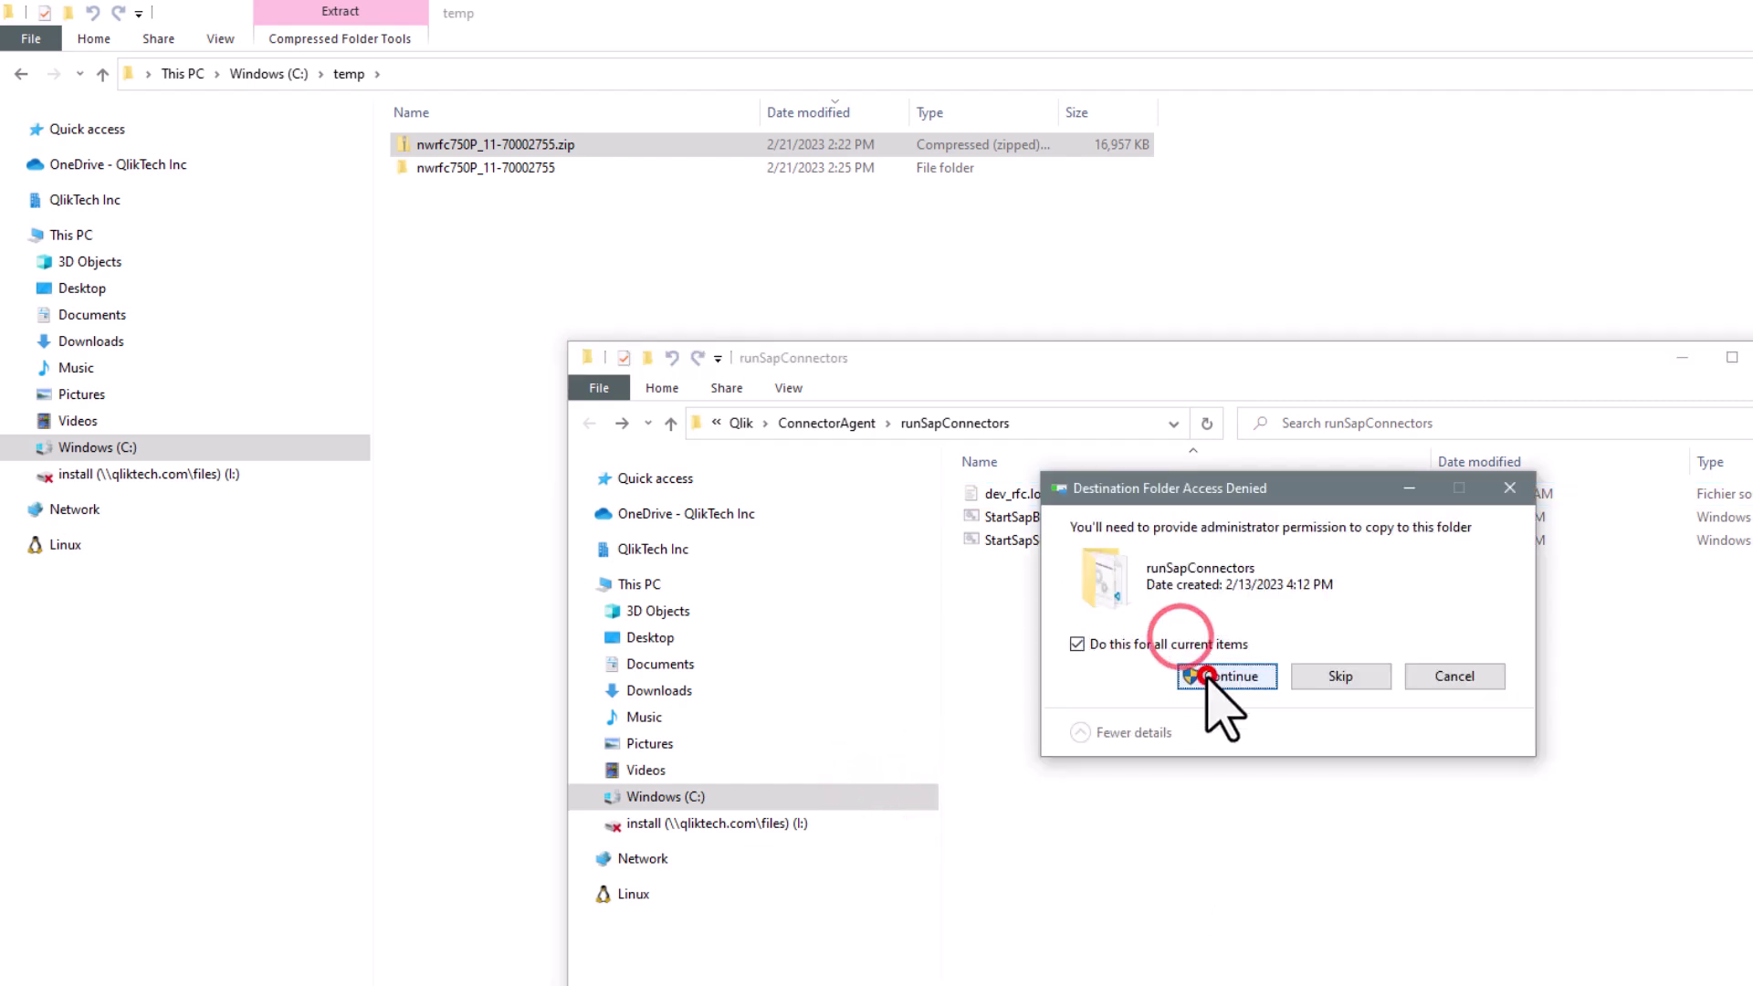
left_click(1214, 683)
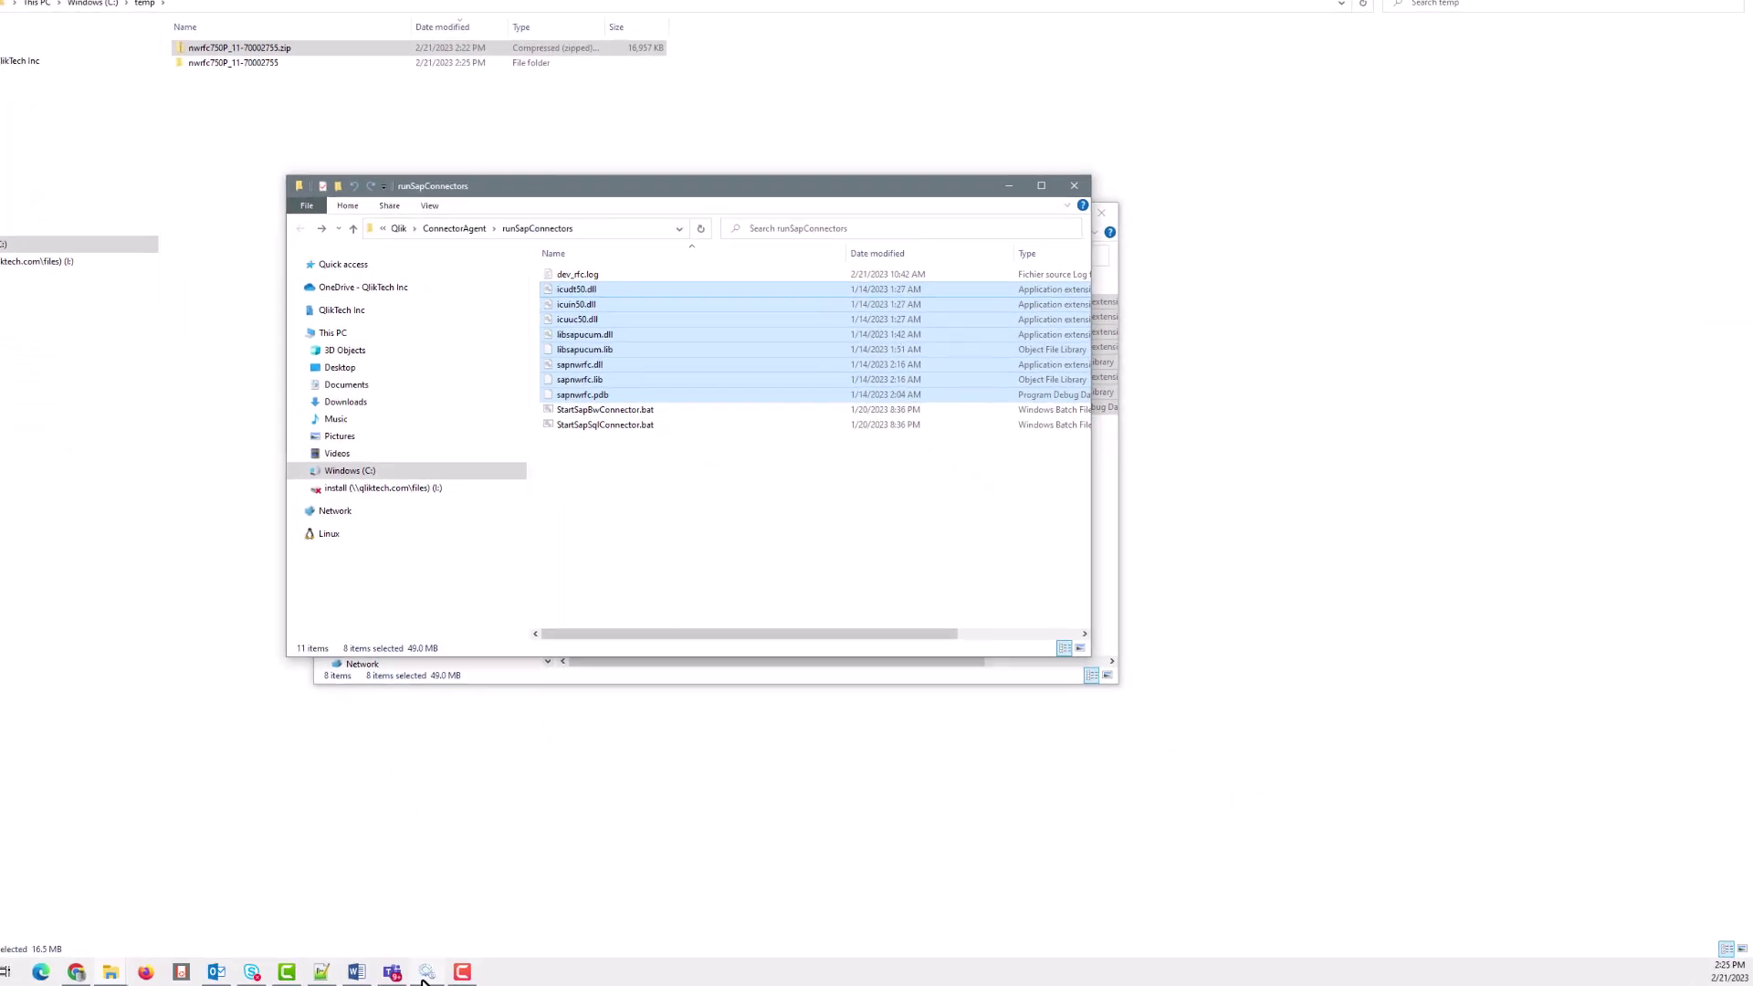
- Switch to the Windows Services console and restart the Qlik Data Gateway - Direct Access service
left_click(446, 973)
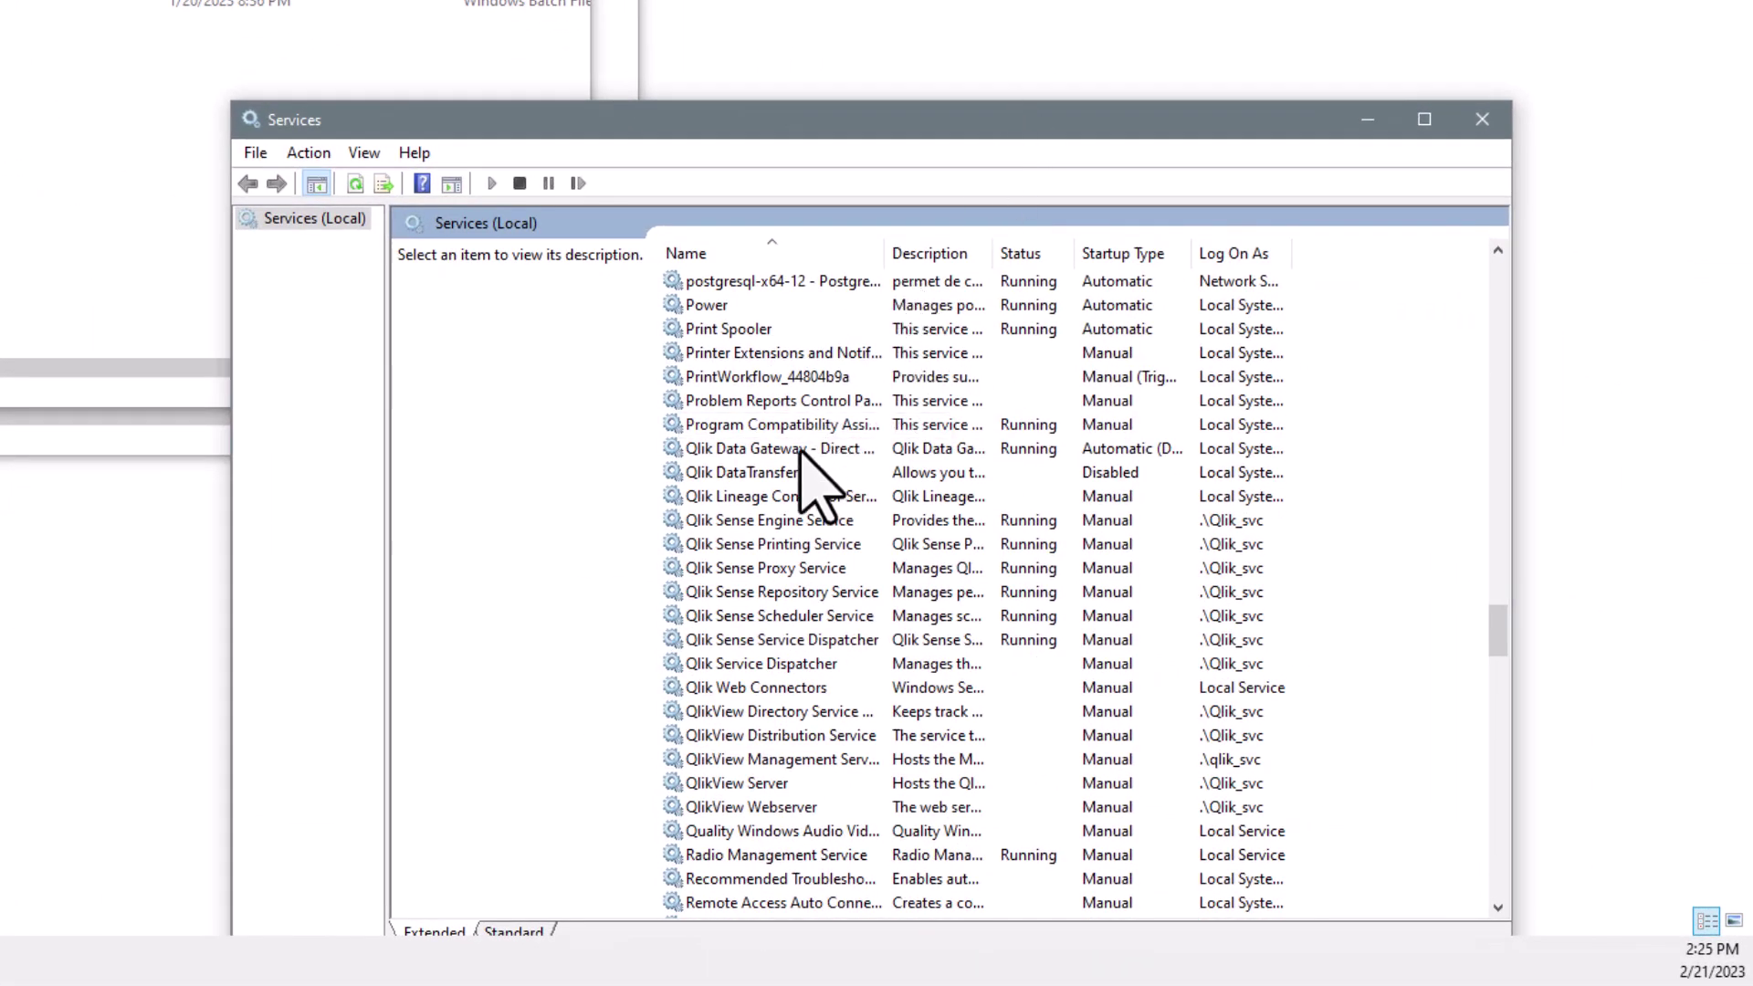
right_click(805, 450)
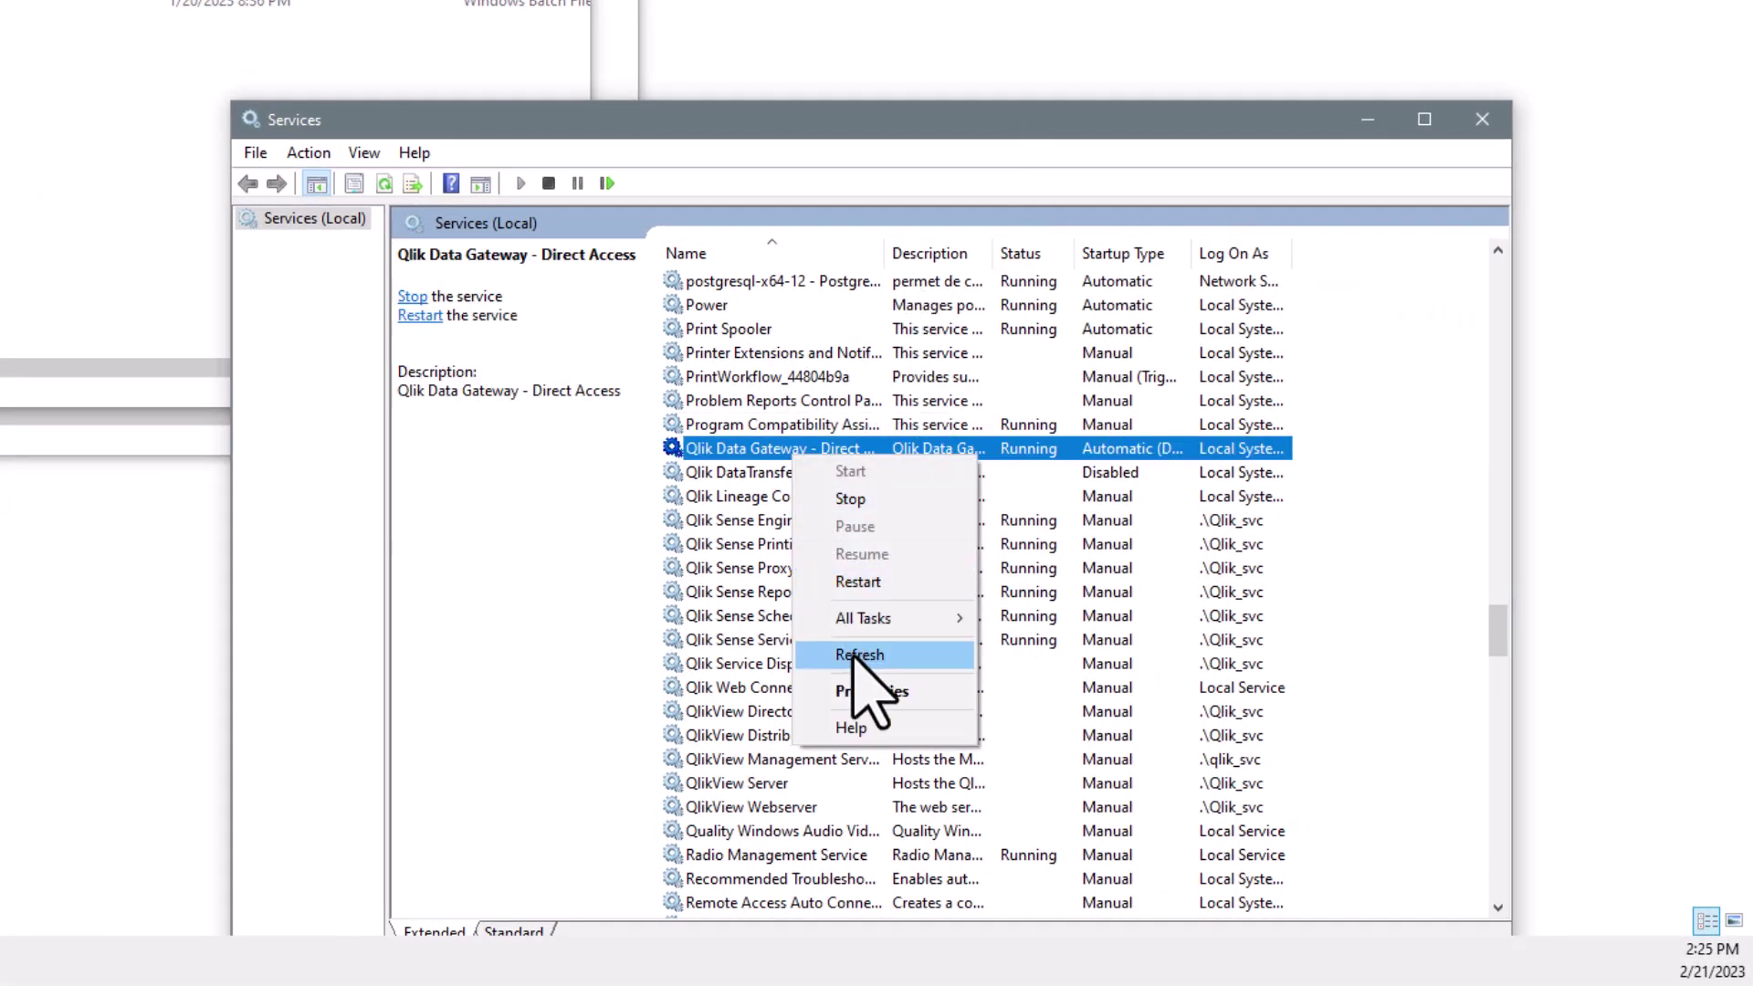
left_click(860, 582)
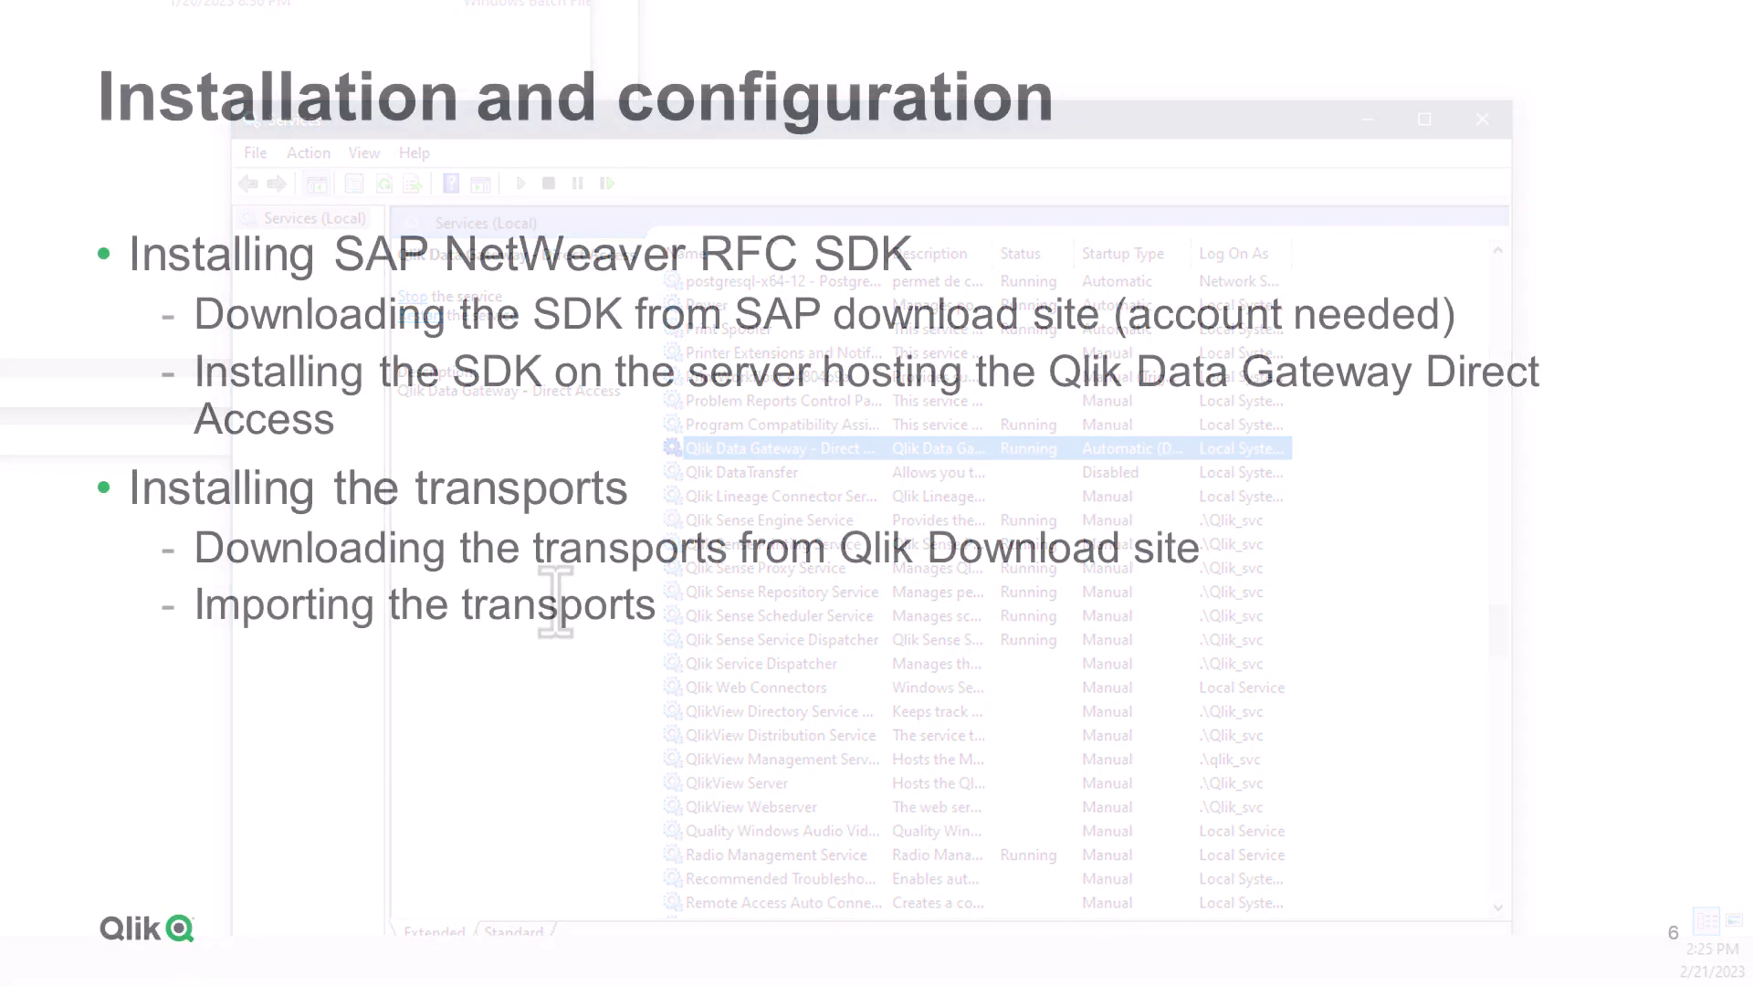
left_click_drag(79, 446, 101, 672)
mouse_move(69, 667)
left_mouse_down()
mouse_move(1038, 664)
mouse_move(1493, 443)
left_mouse_up()
mouse_move(579, 443)
left_mouse_down()
mouse_move(64, 451)
mouse_move(1523, 449)
left_mouse_up()
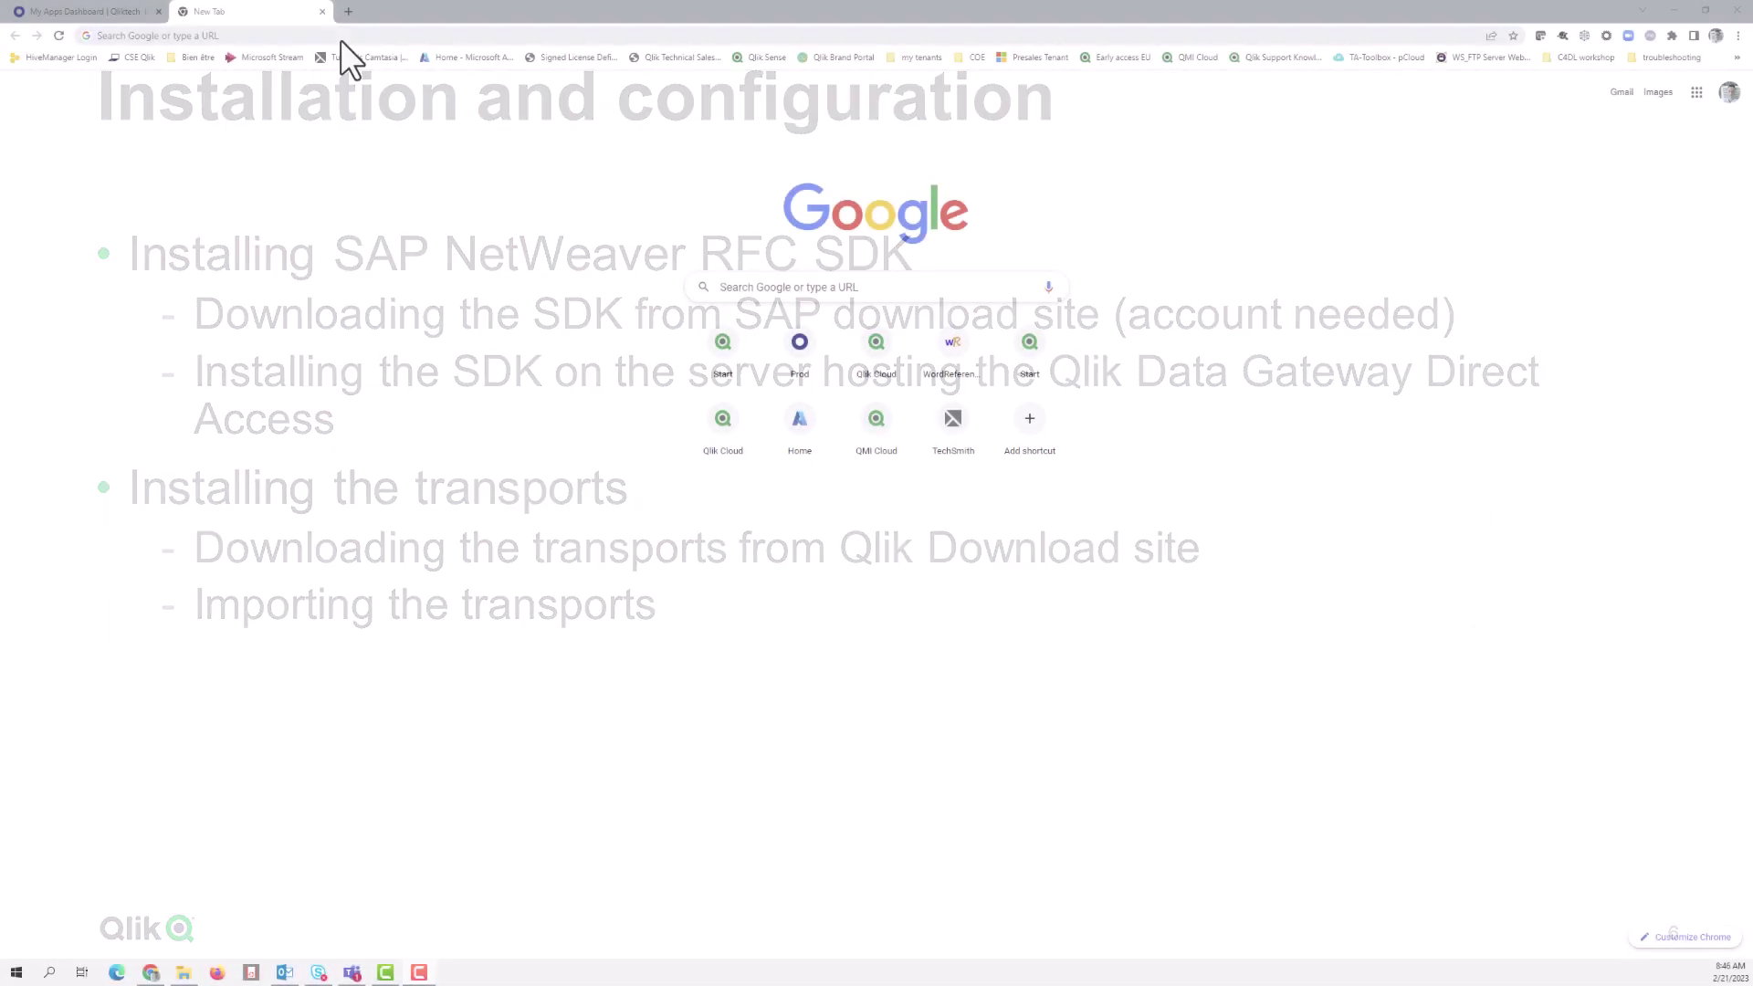
- Load the Qlik Help site at help.qlik.com in the browser
left_click(342, 40)
type("help.qlik.com")
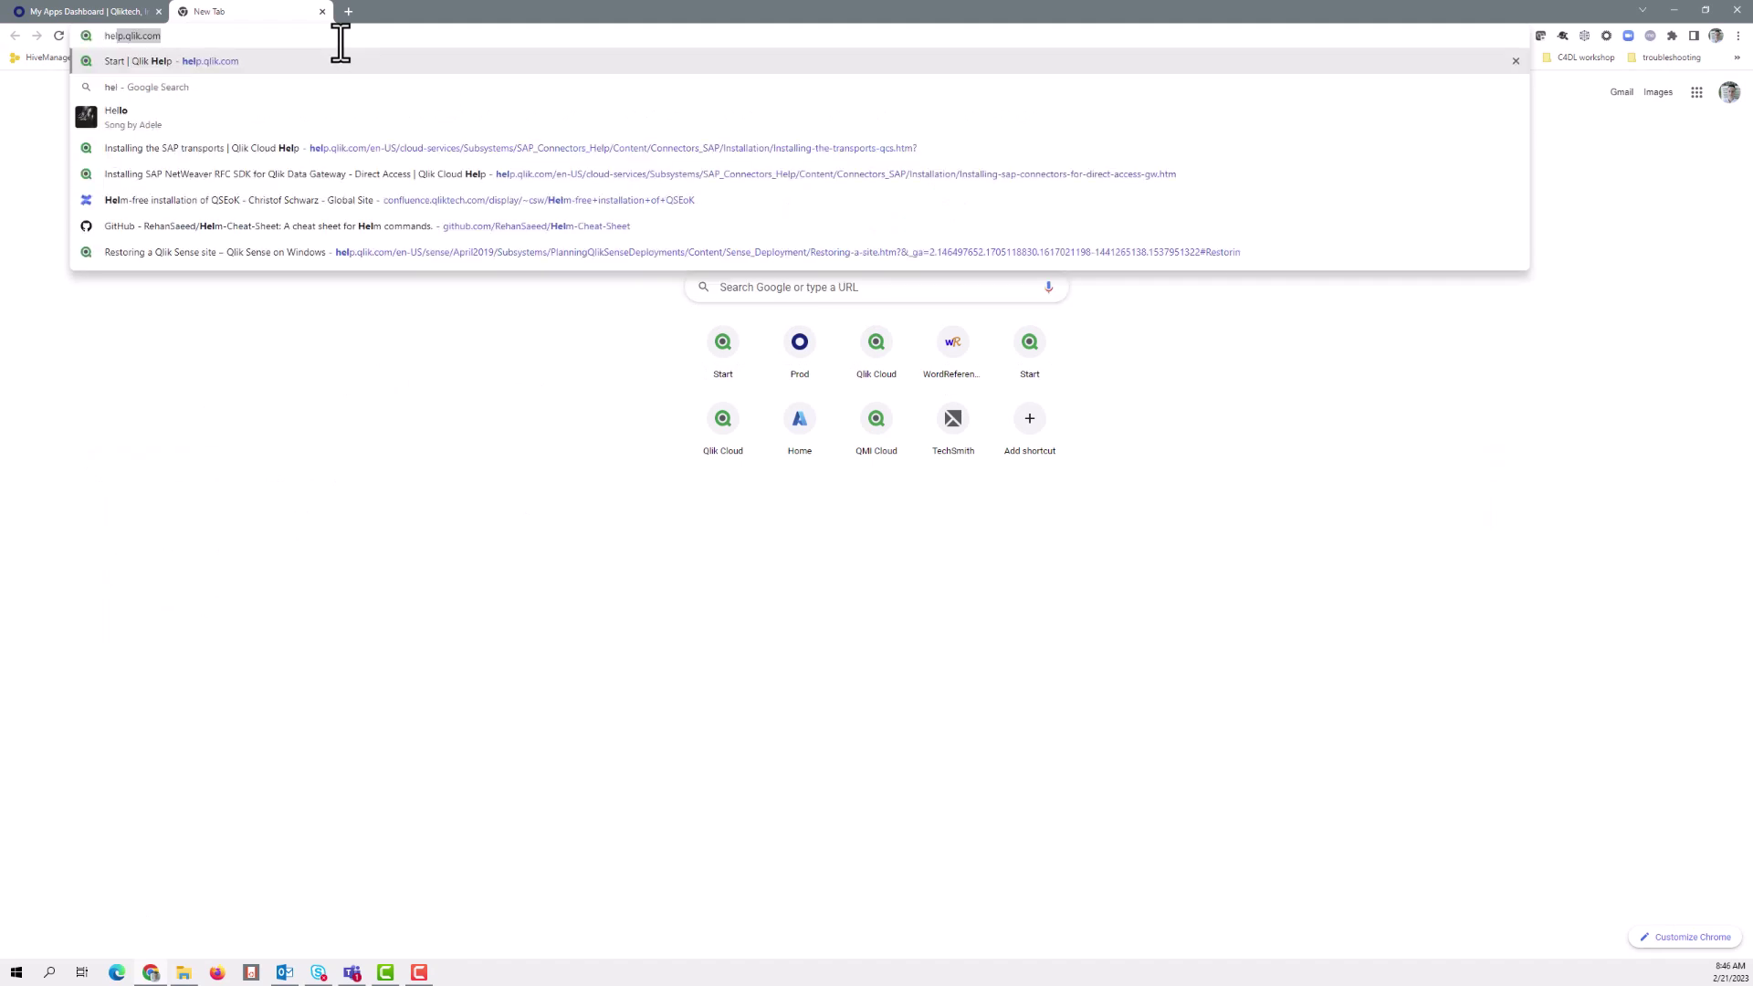
key("Return")
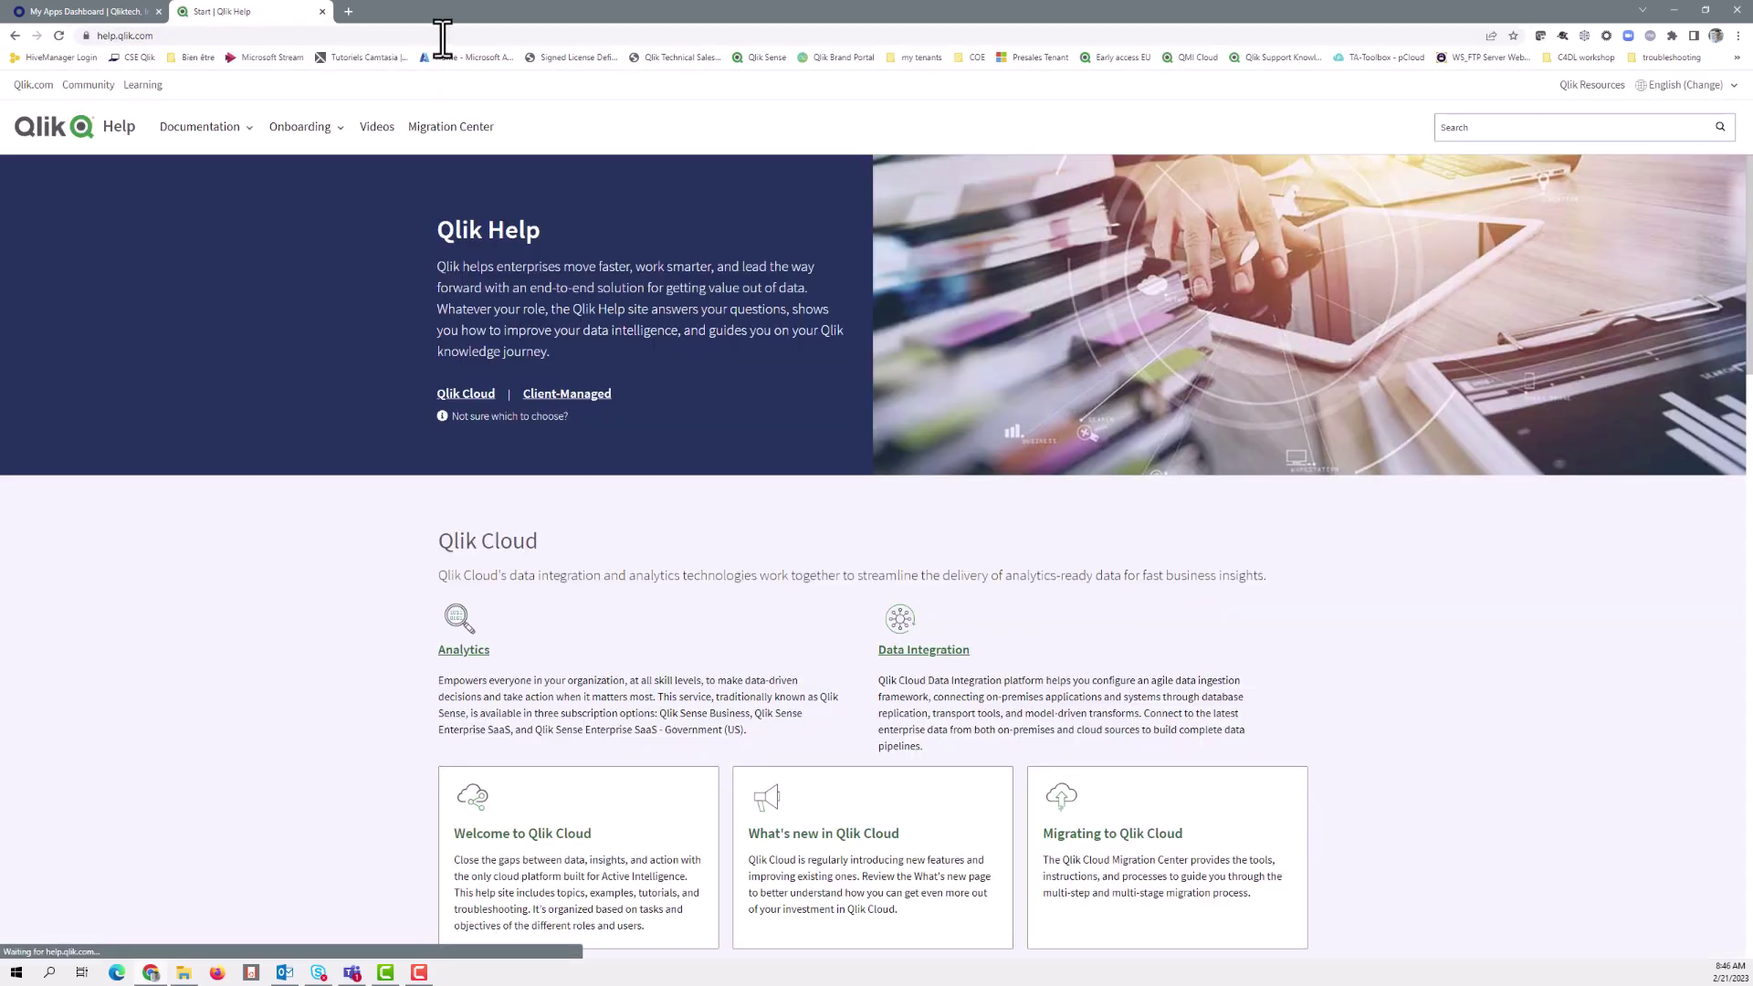
- Search Qlik Help for "SAP transports" and open the first "Installing the SAP transports" article
left_click(1494, 130)
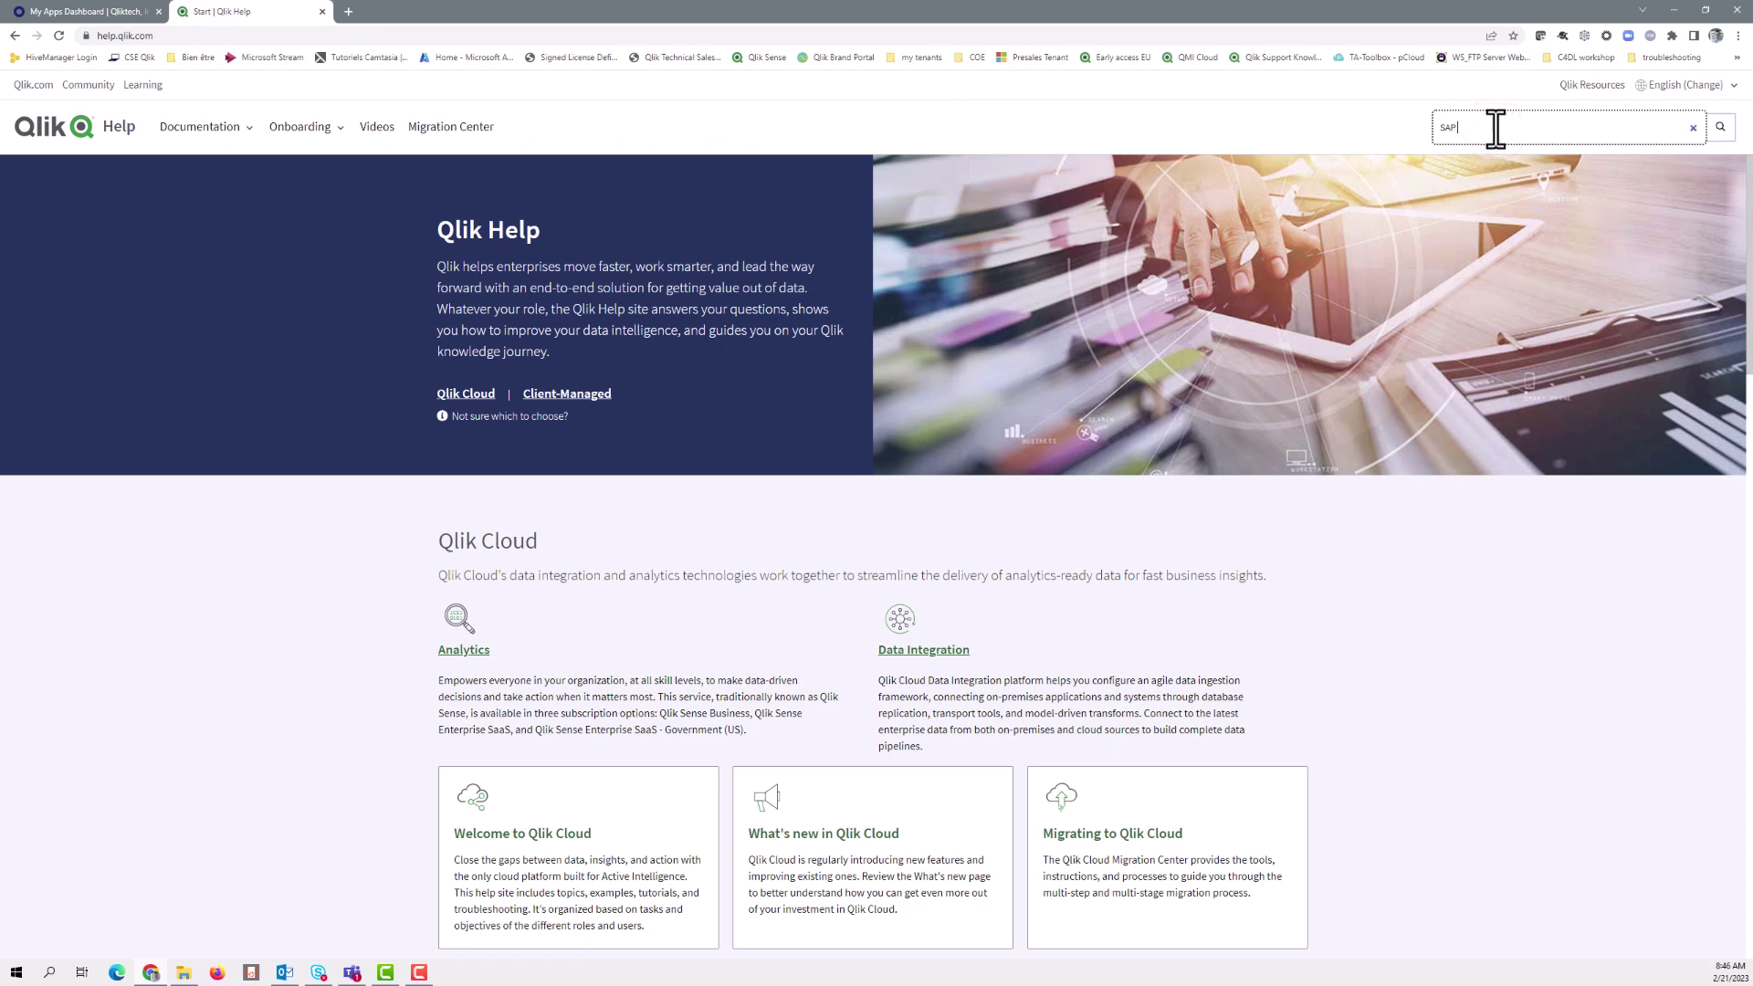
type("SAP transports")
key("Return")
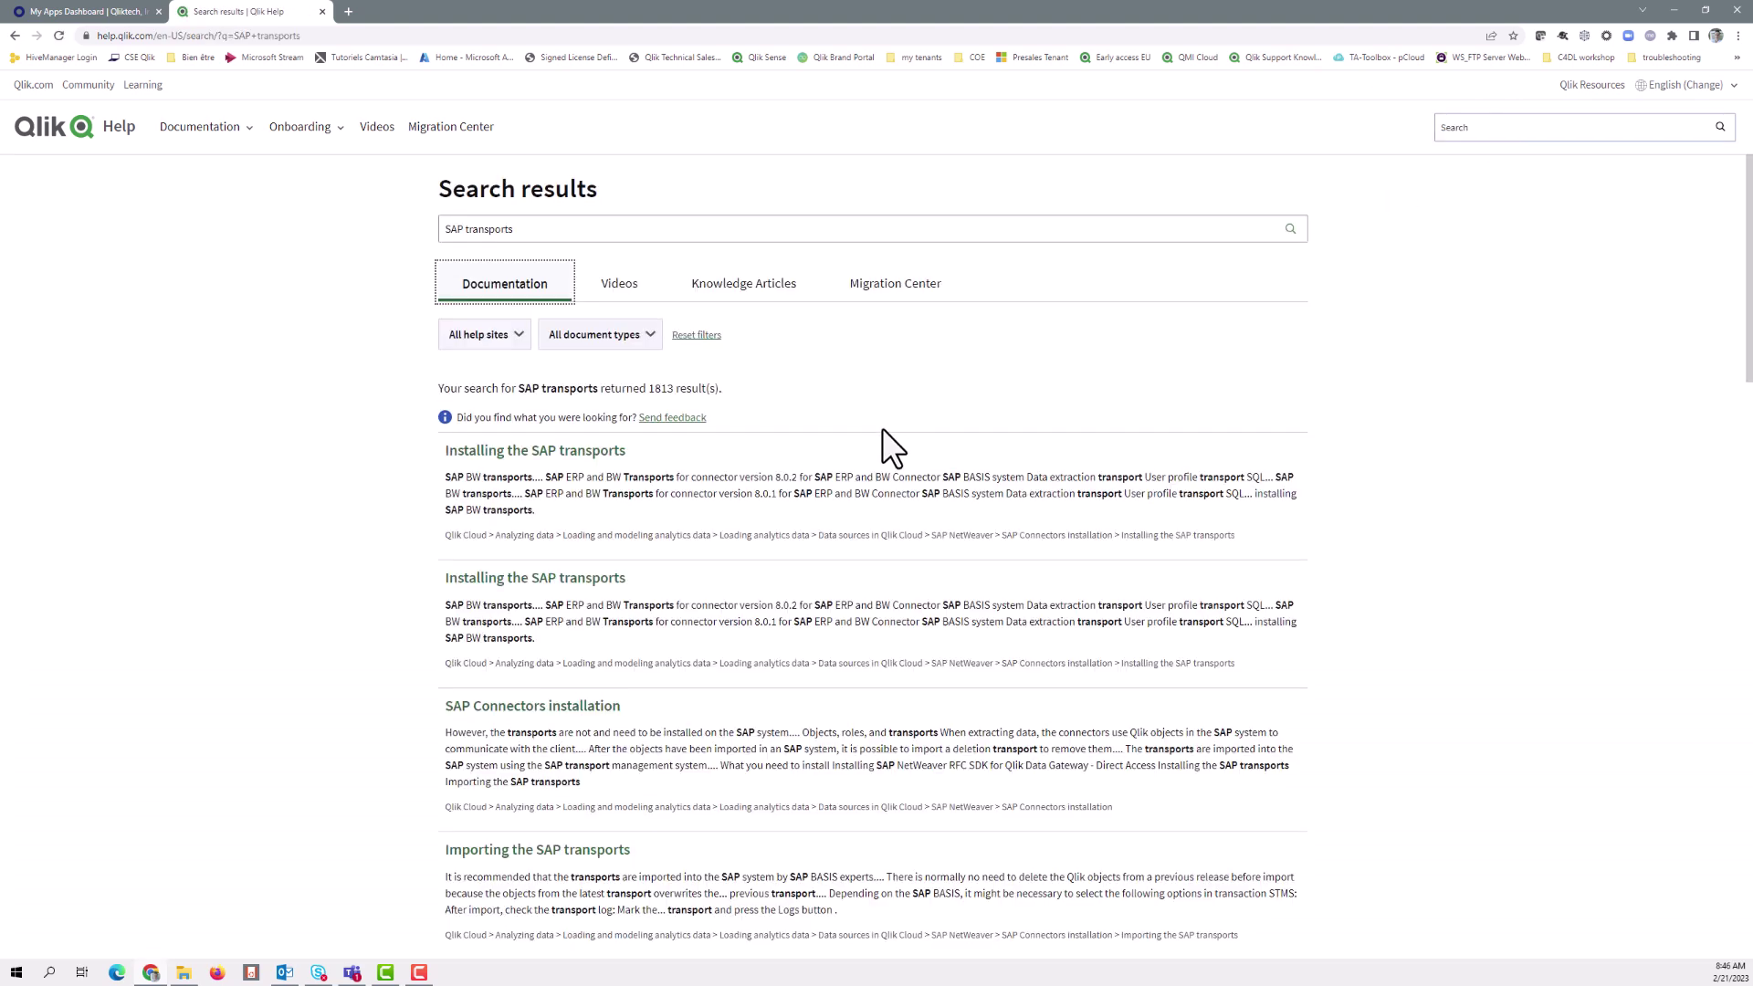
left_click(576, 450)
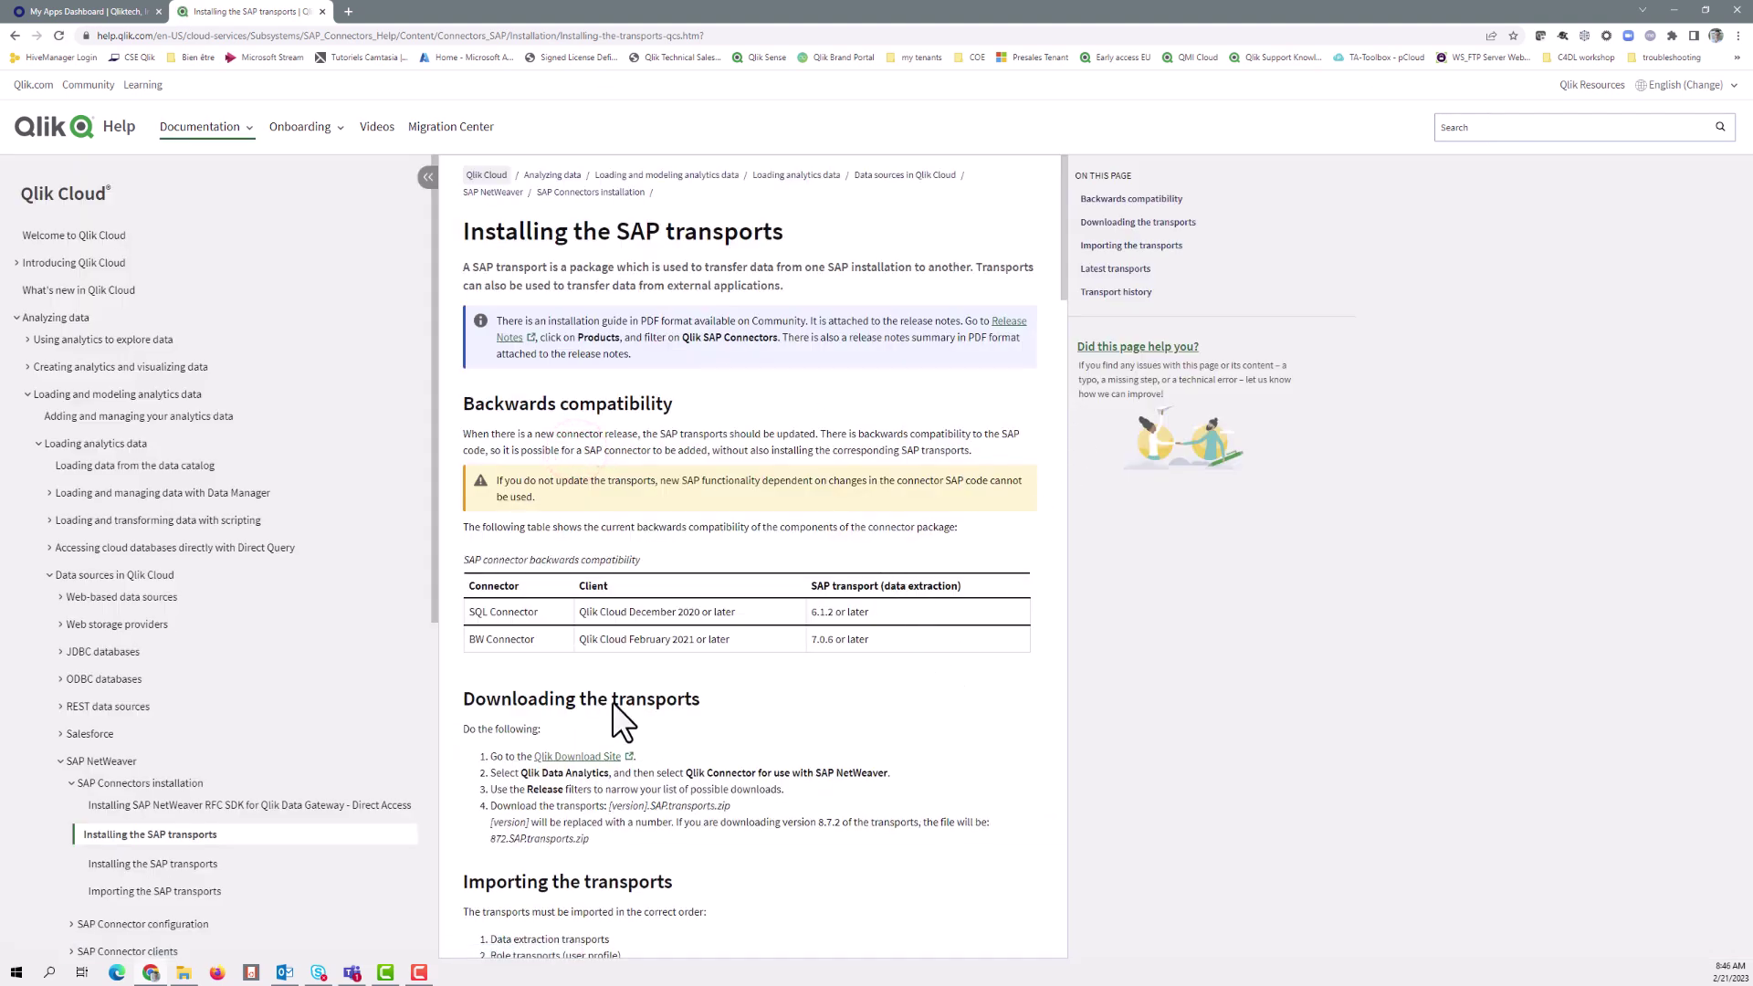
- Open the article's Qlik Download Site link in a new browser tab and switch to that tab
right_click(571, 757)
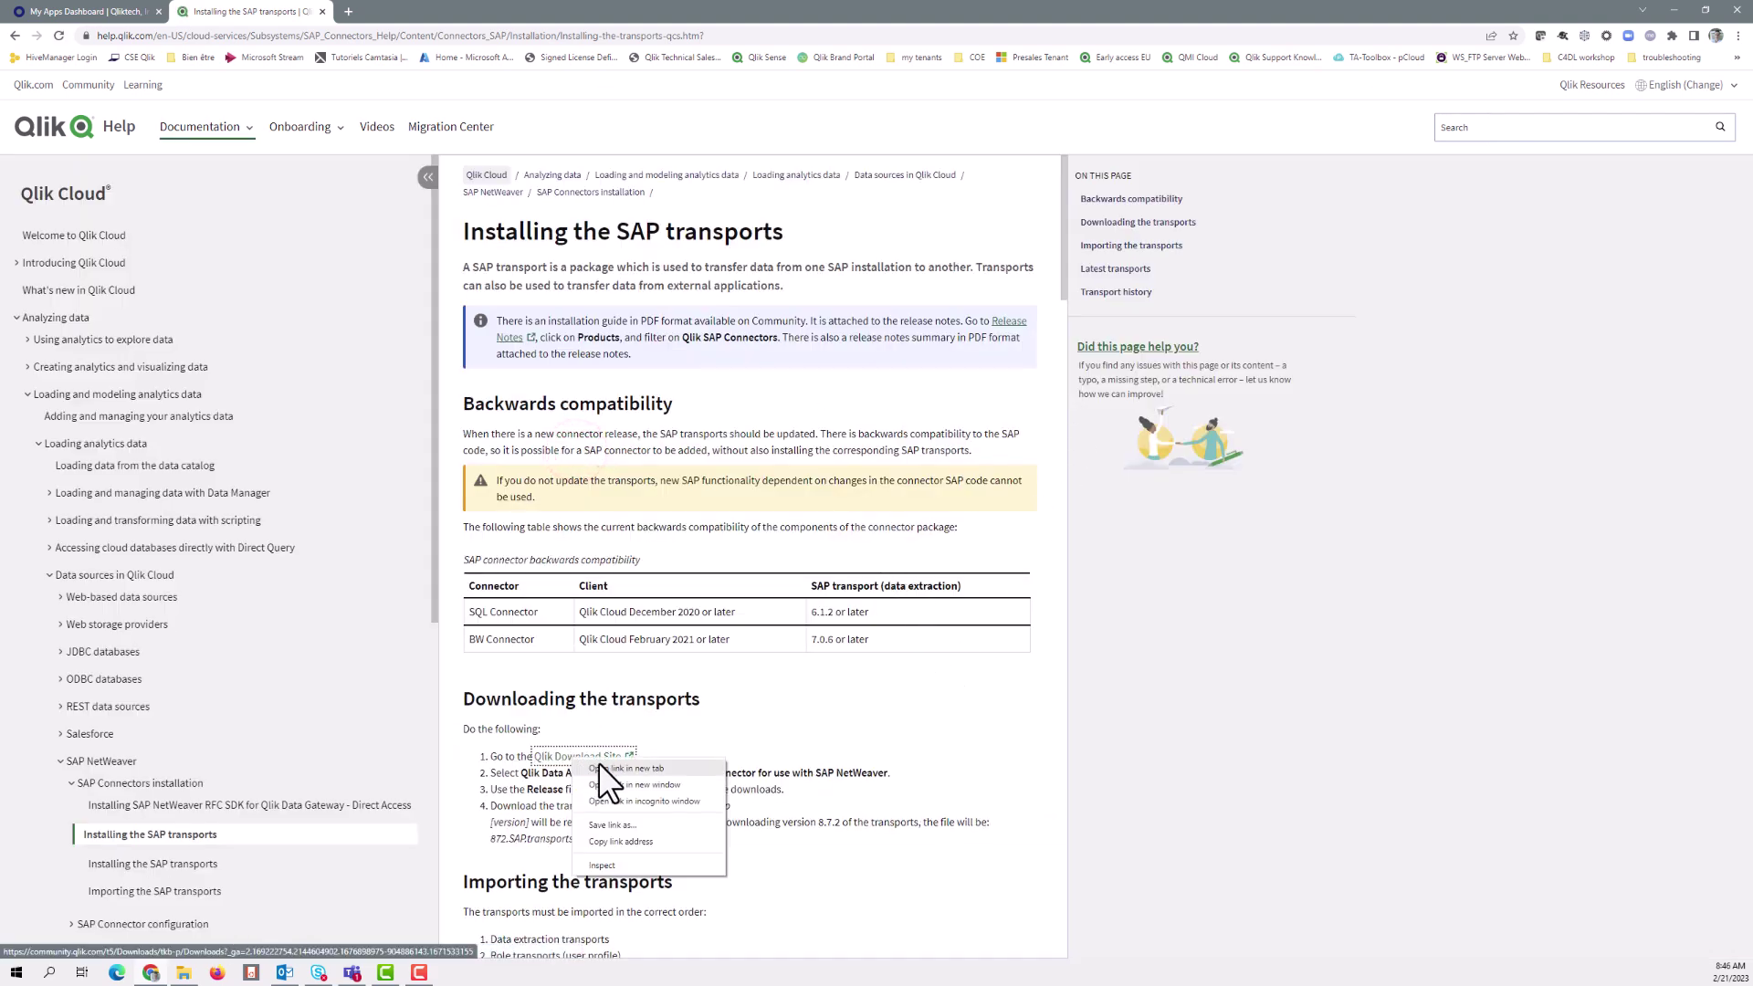
left_click(601, 767)
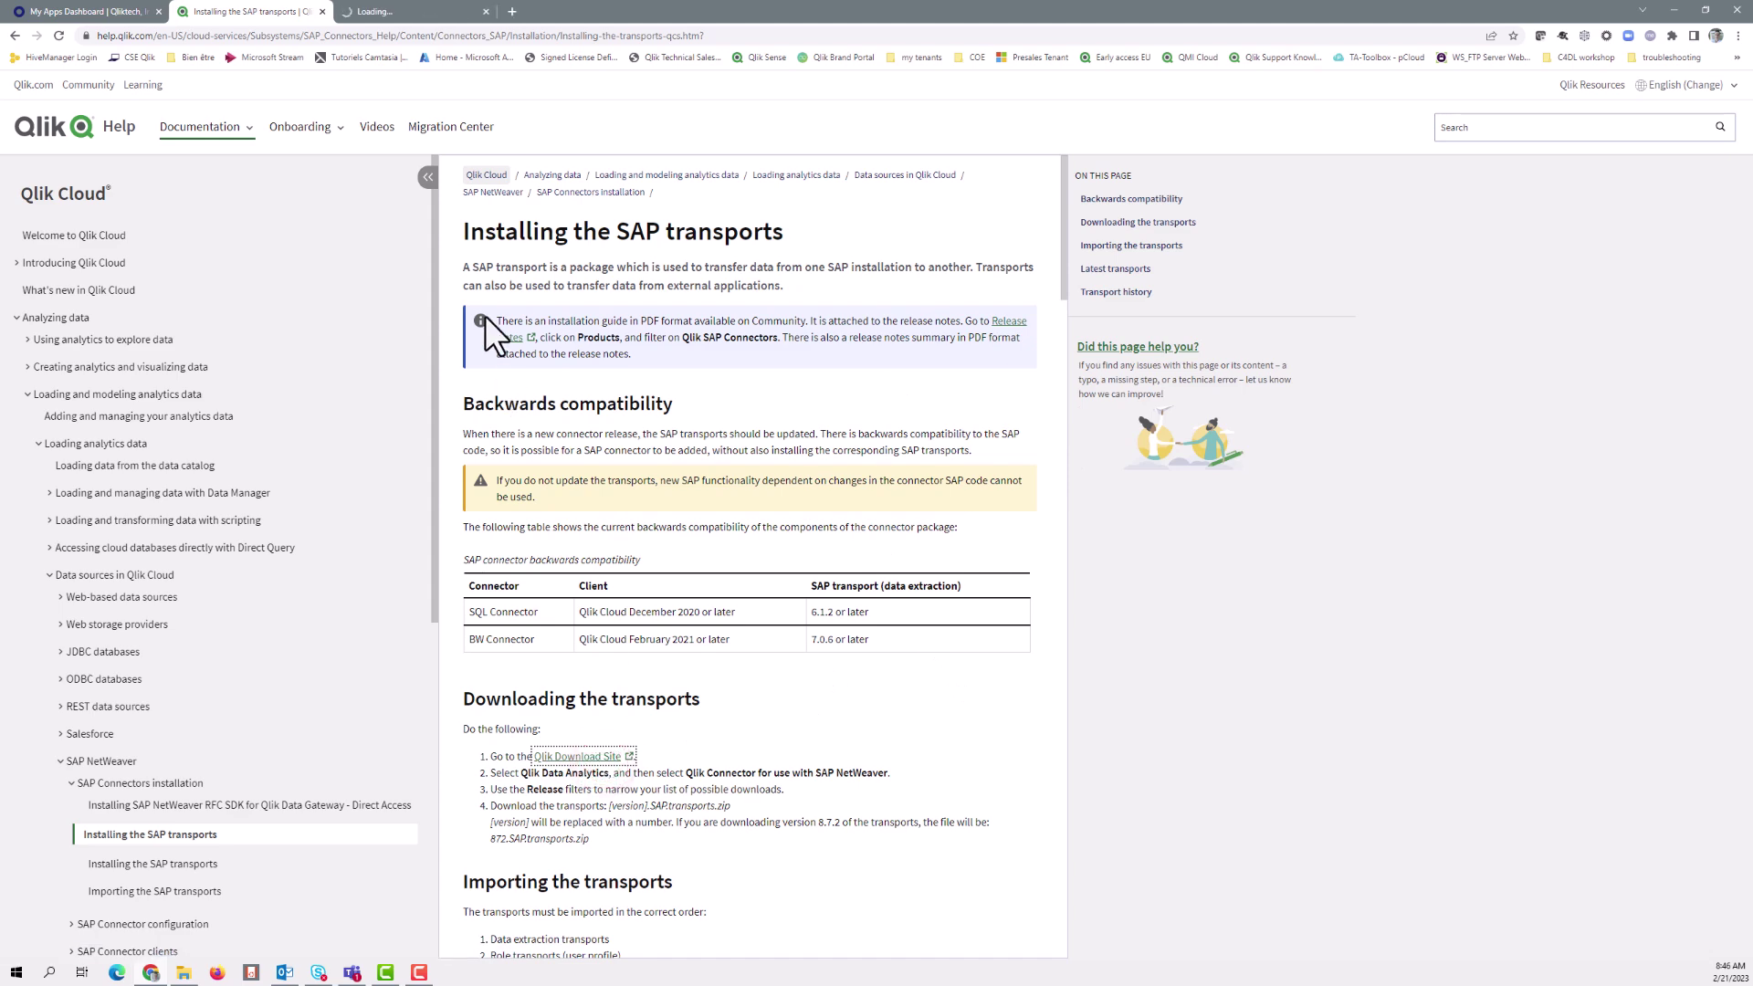
left_click(369, 9)
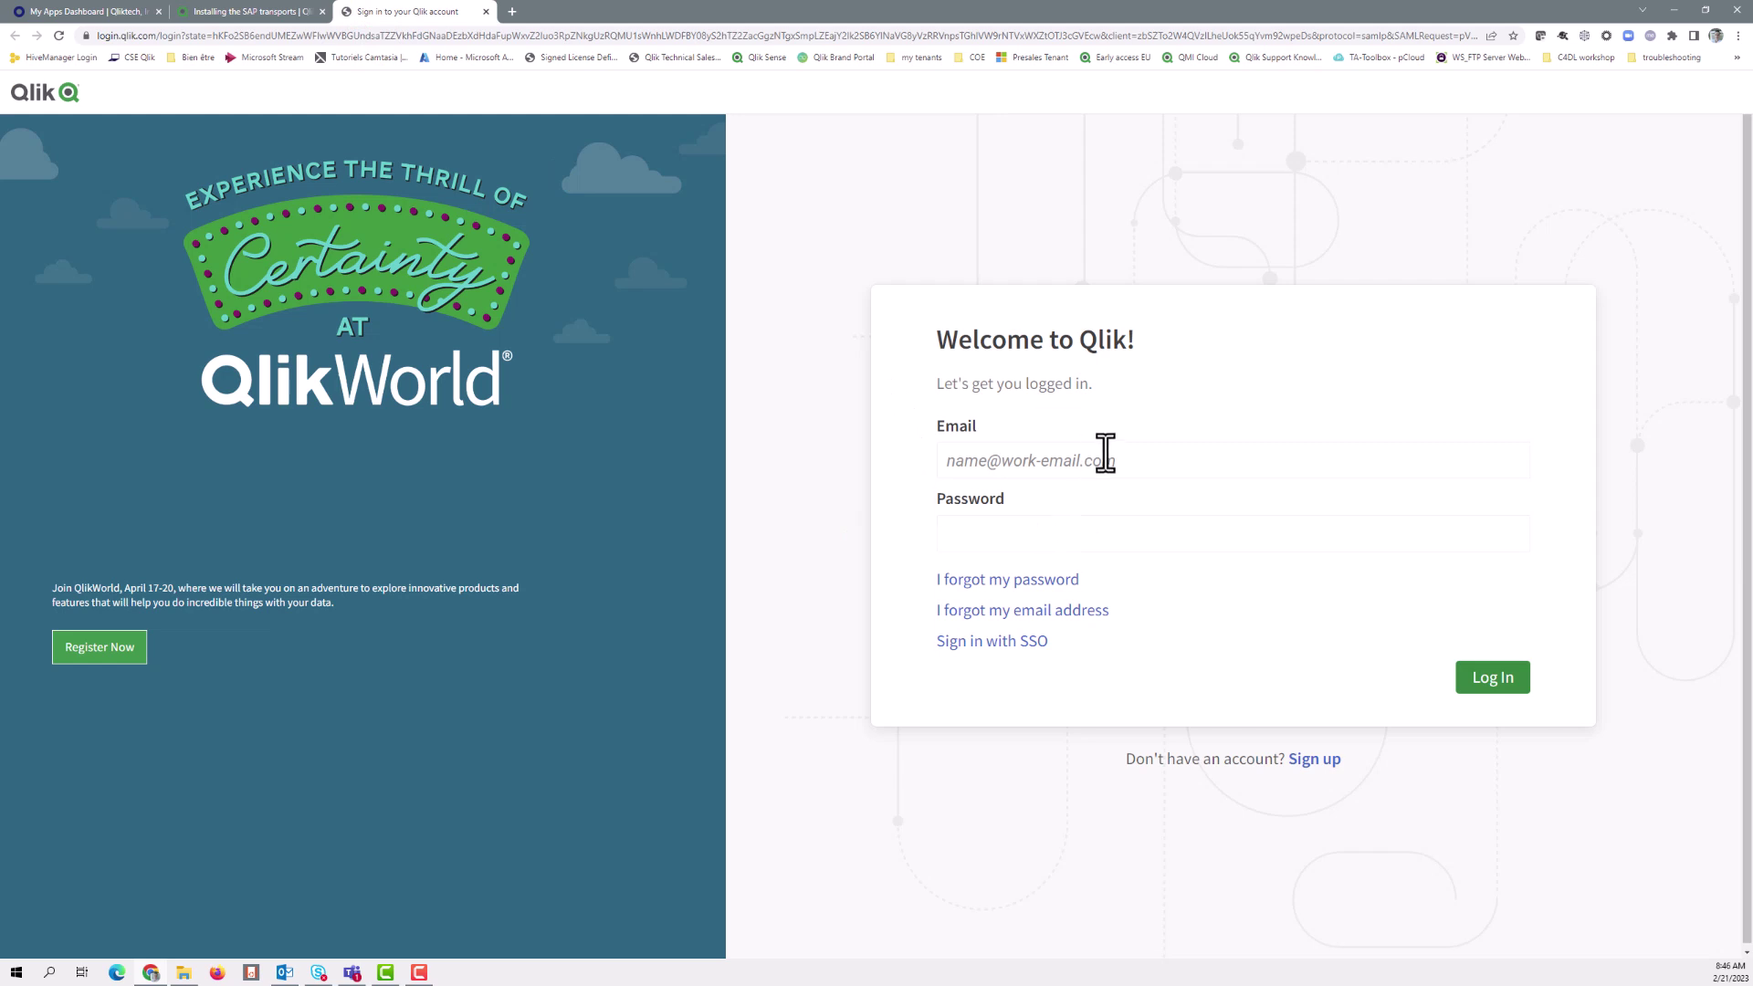
- Fill in the Qlik account e-mail and log in to the download site
left_click(1124, 452)
left_click(1100, 511)
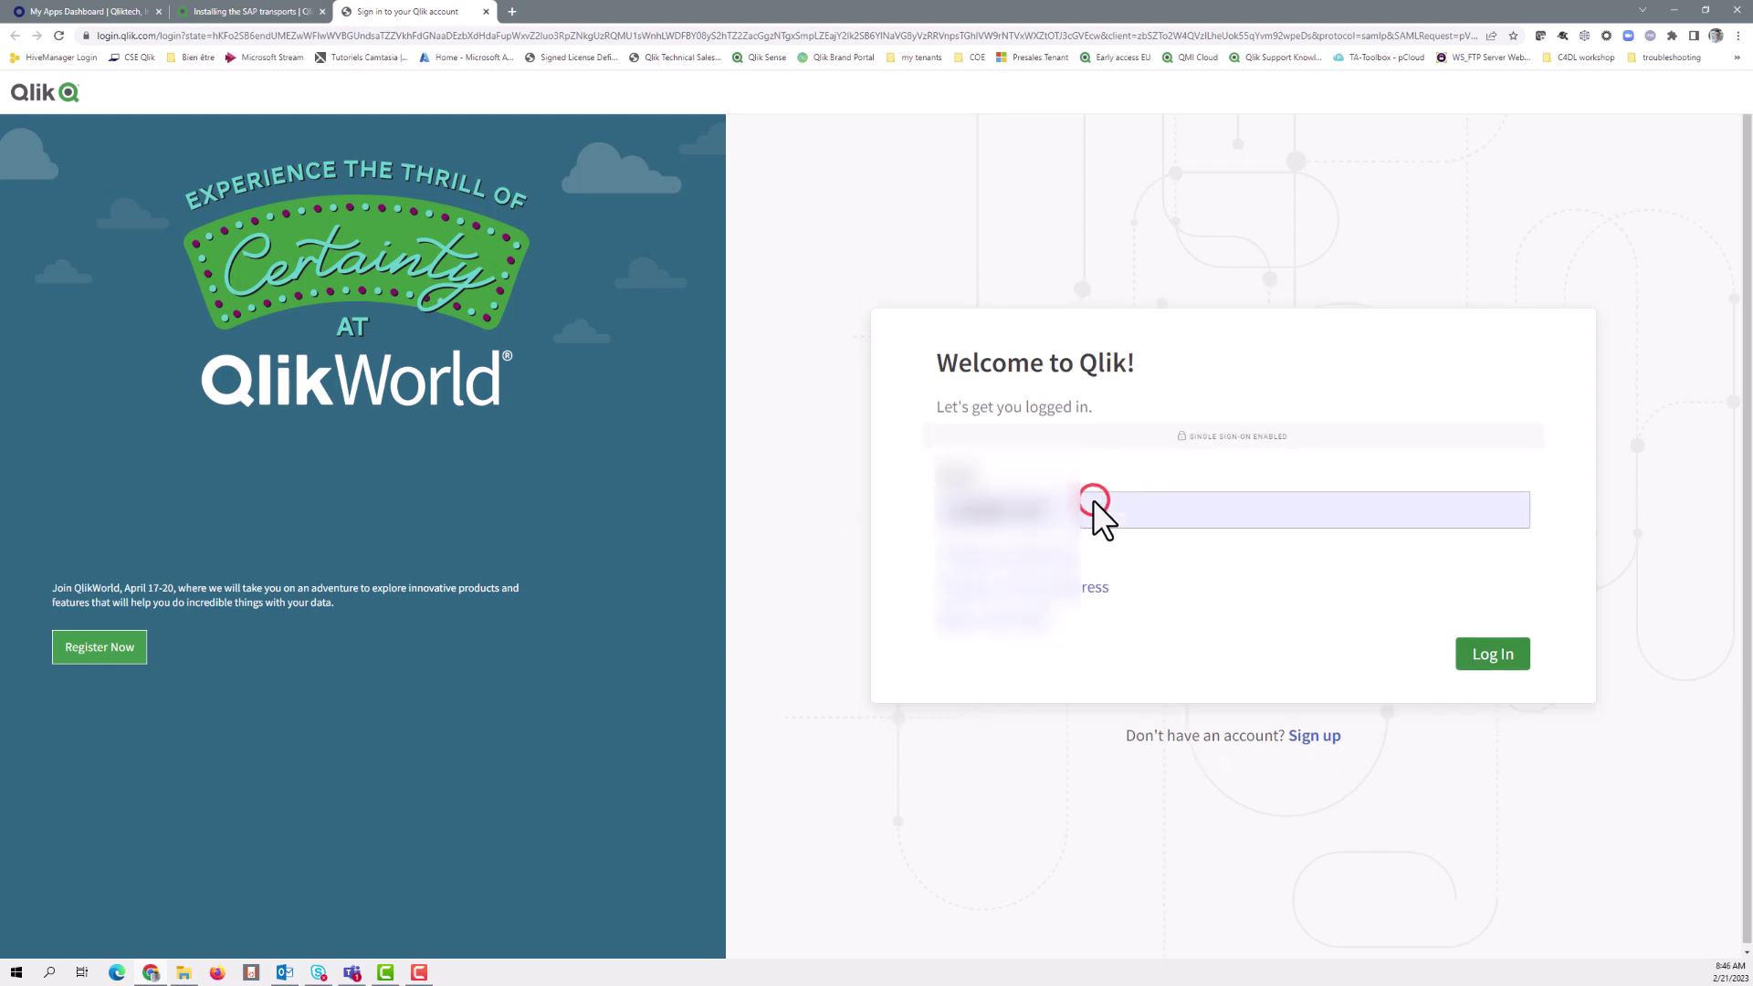
left_click(1496, 656)
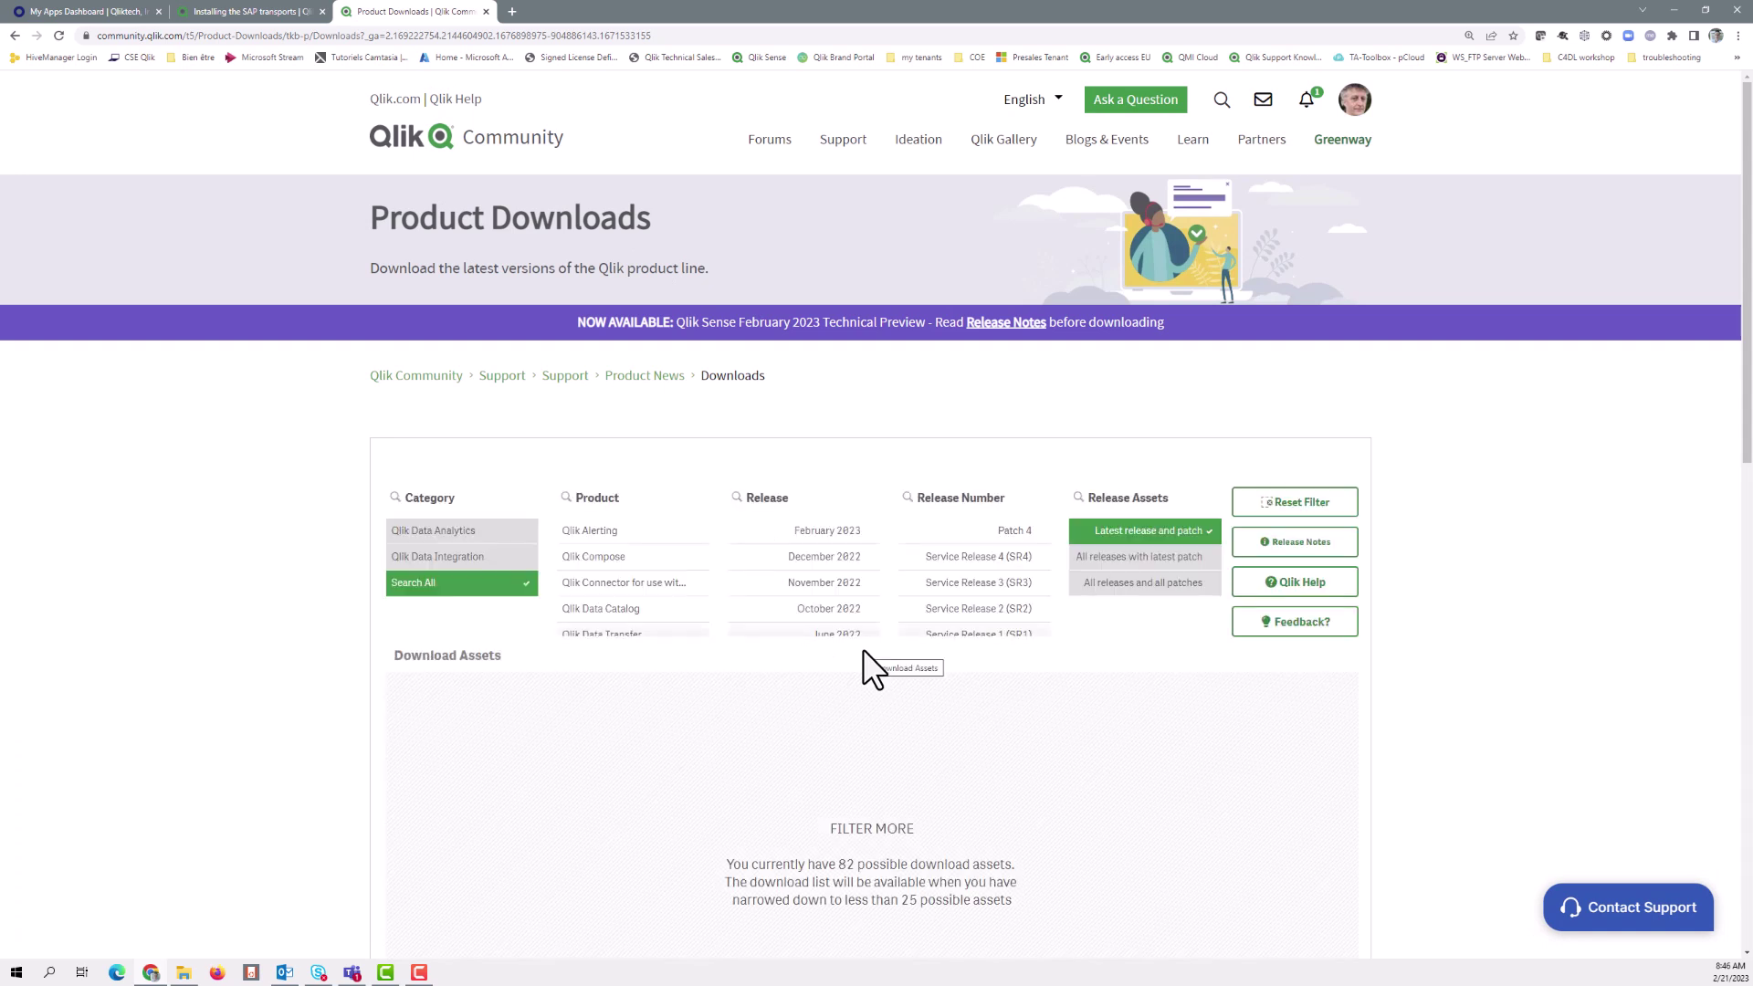
- Filter the product downloads to the Qlik Connector for use with SAP and save 802.SAP.transports.zip to the Downloads folder
left_click(643, 582)
left_click(686, 464)
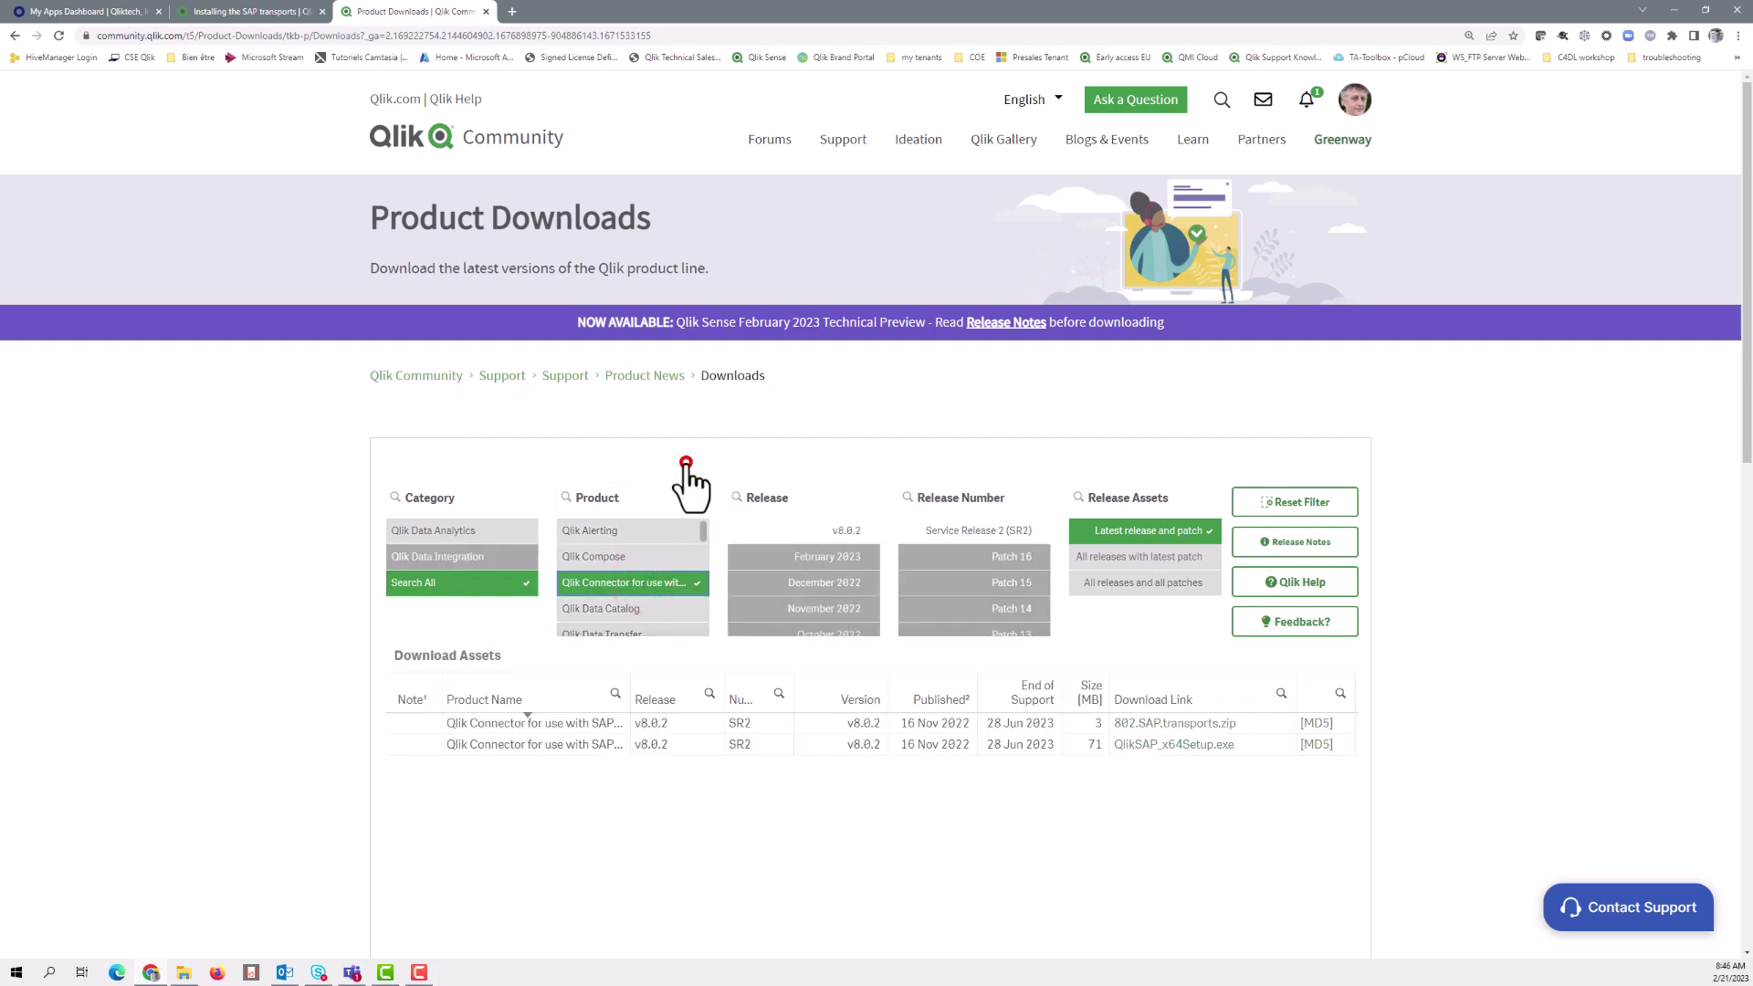
left_click(1172, 724)
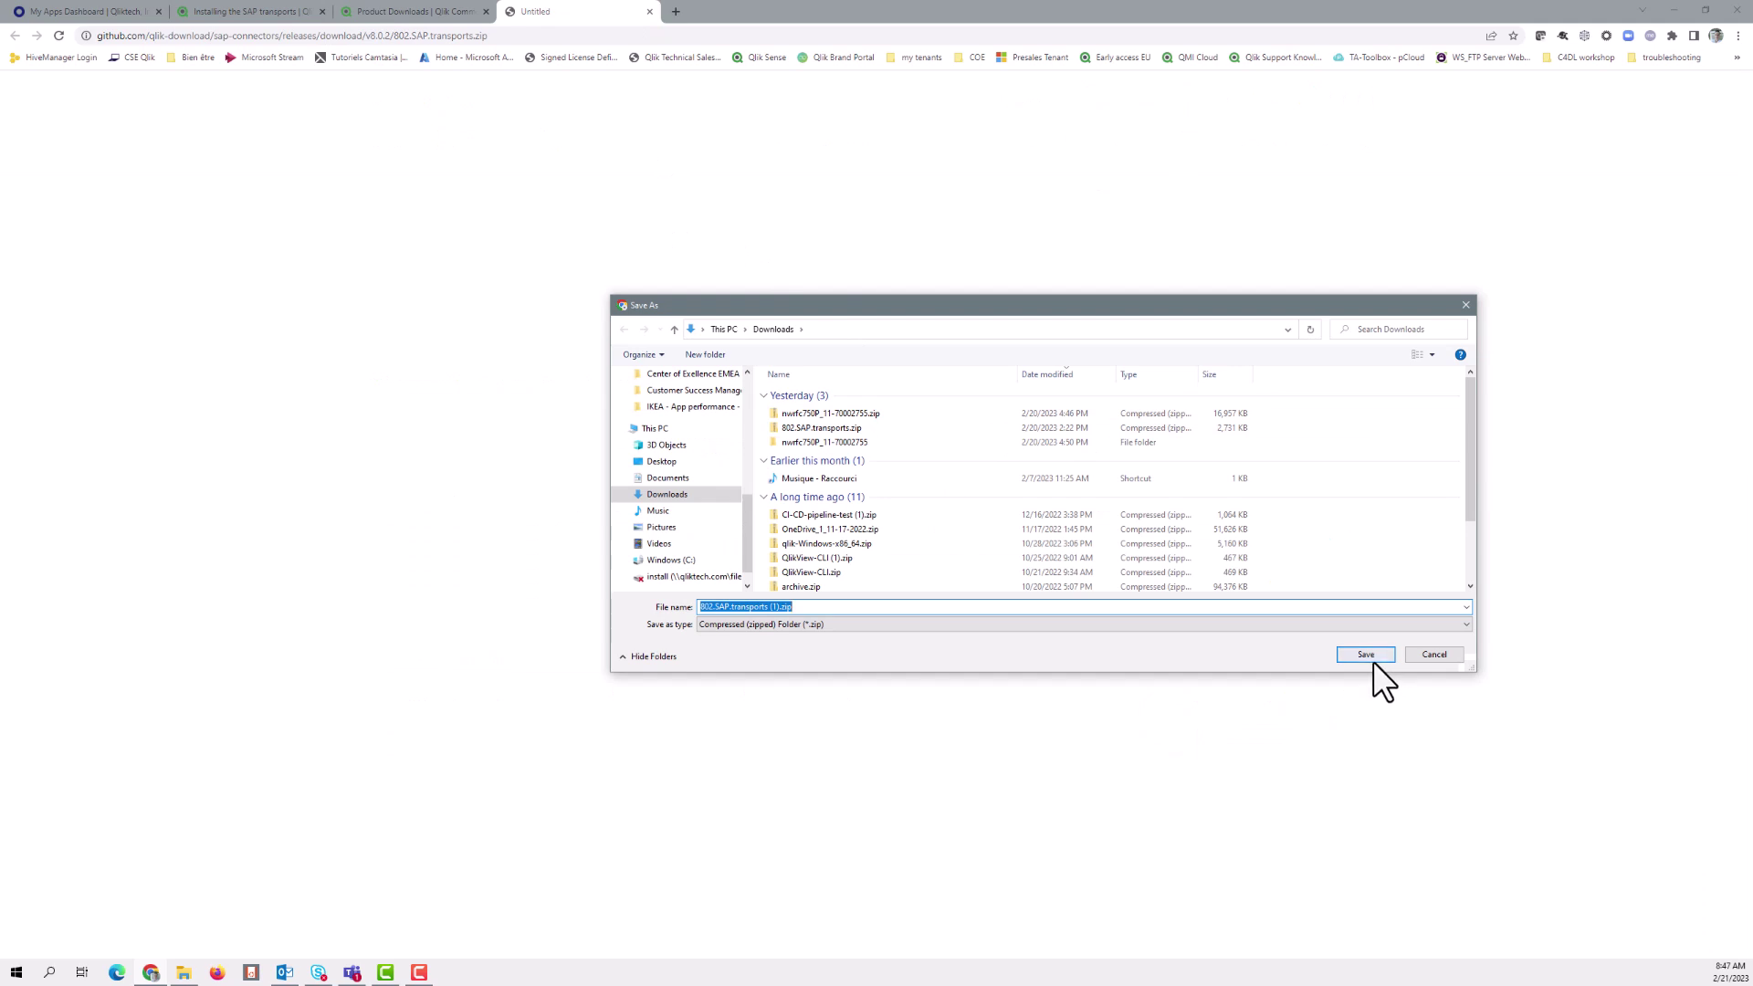
left_click(1366, 655)
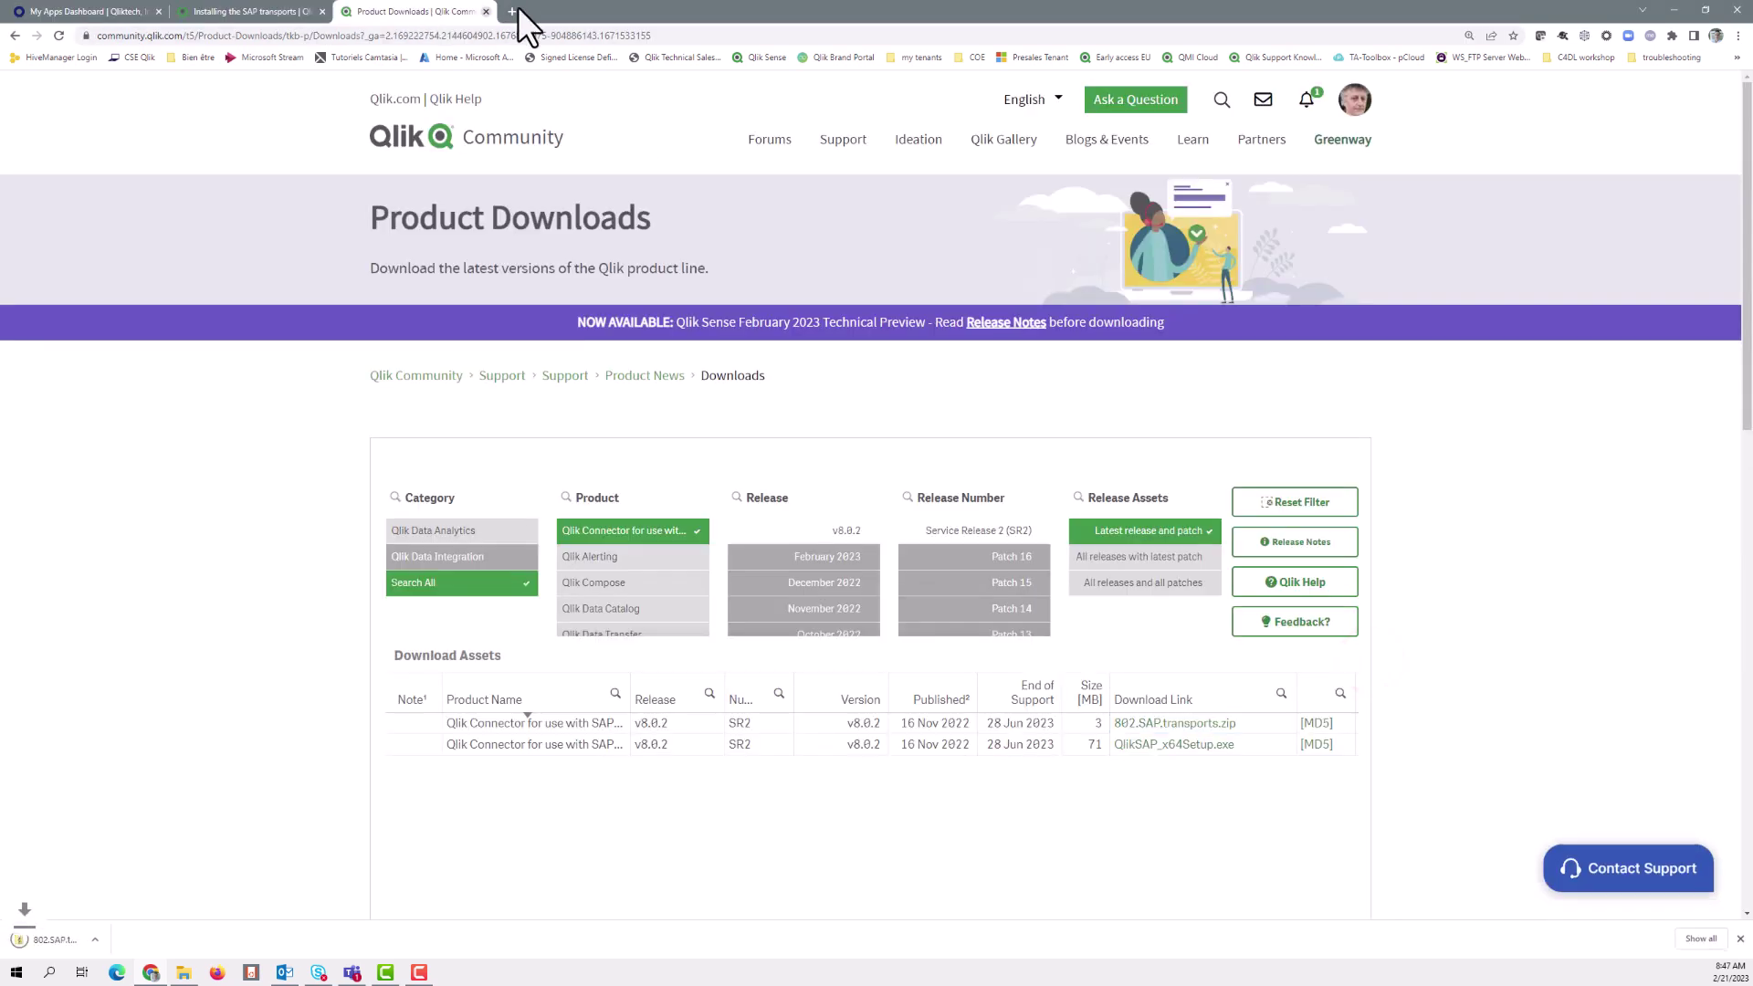
- Open the Release Notes page linked in the SAP transports help article and filter its products to Qlik SAP Connectors
left_click(271, 11)
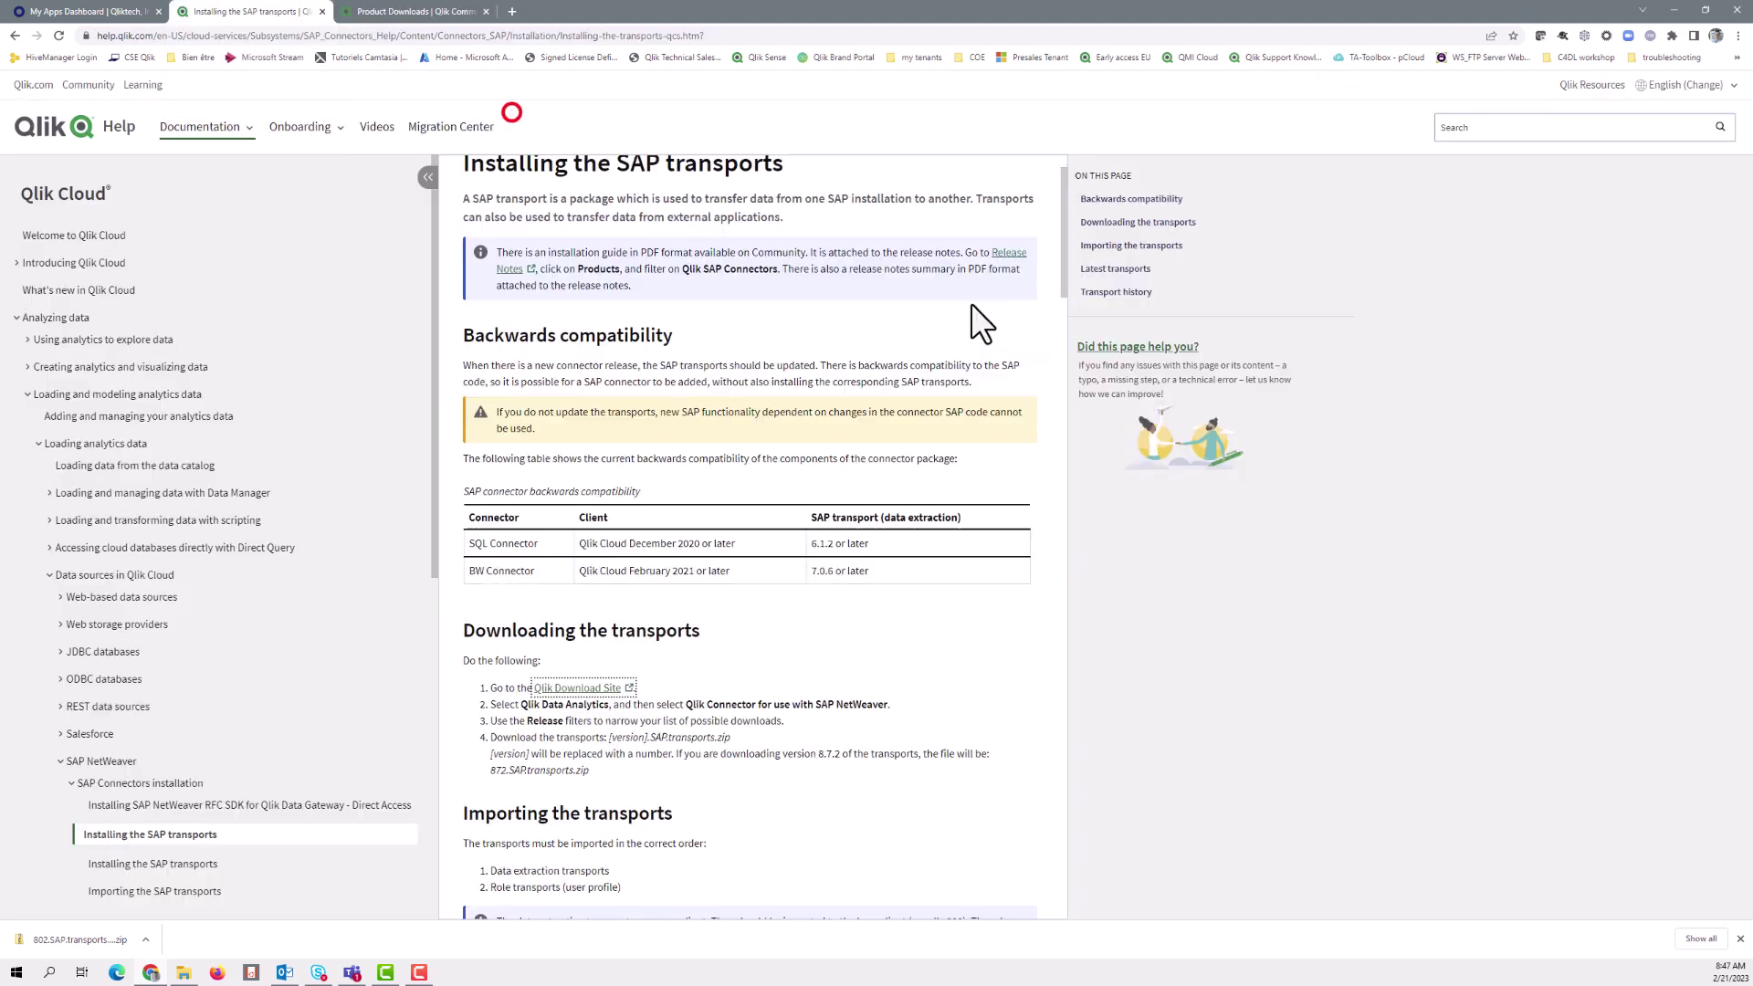
left_click(1009, 253)
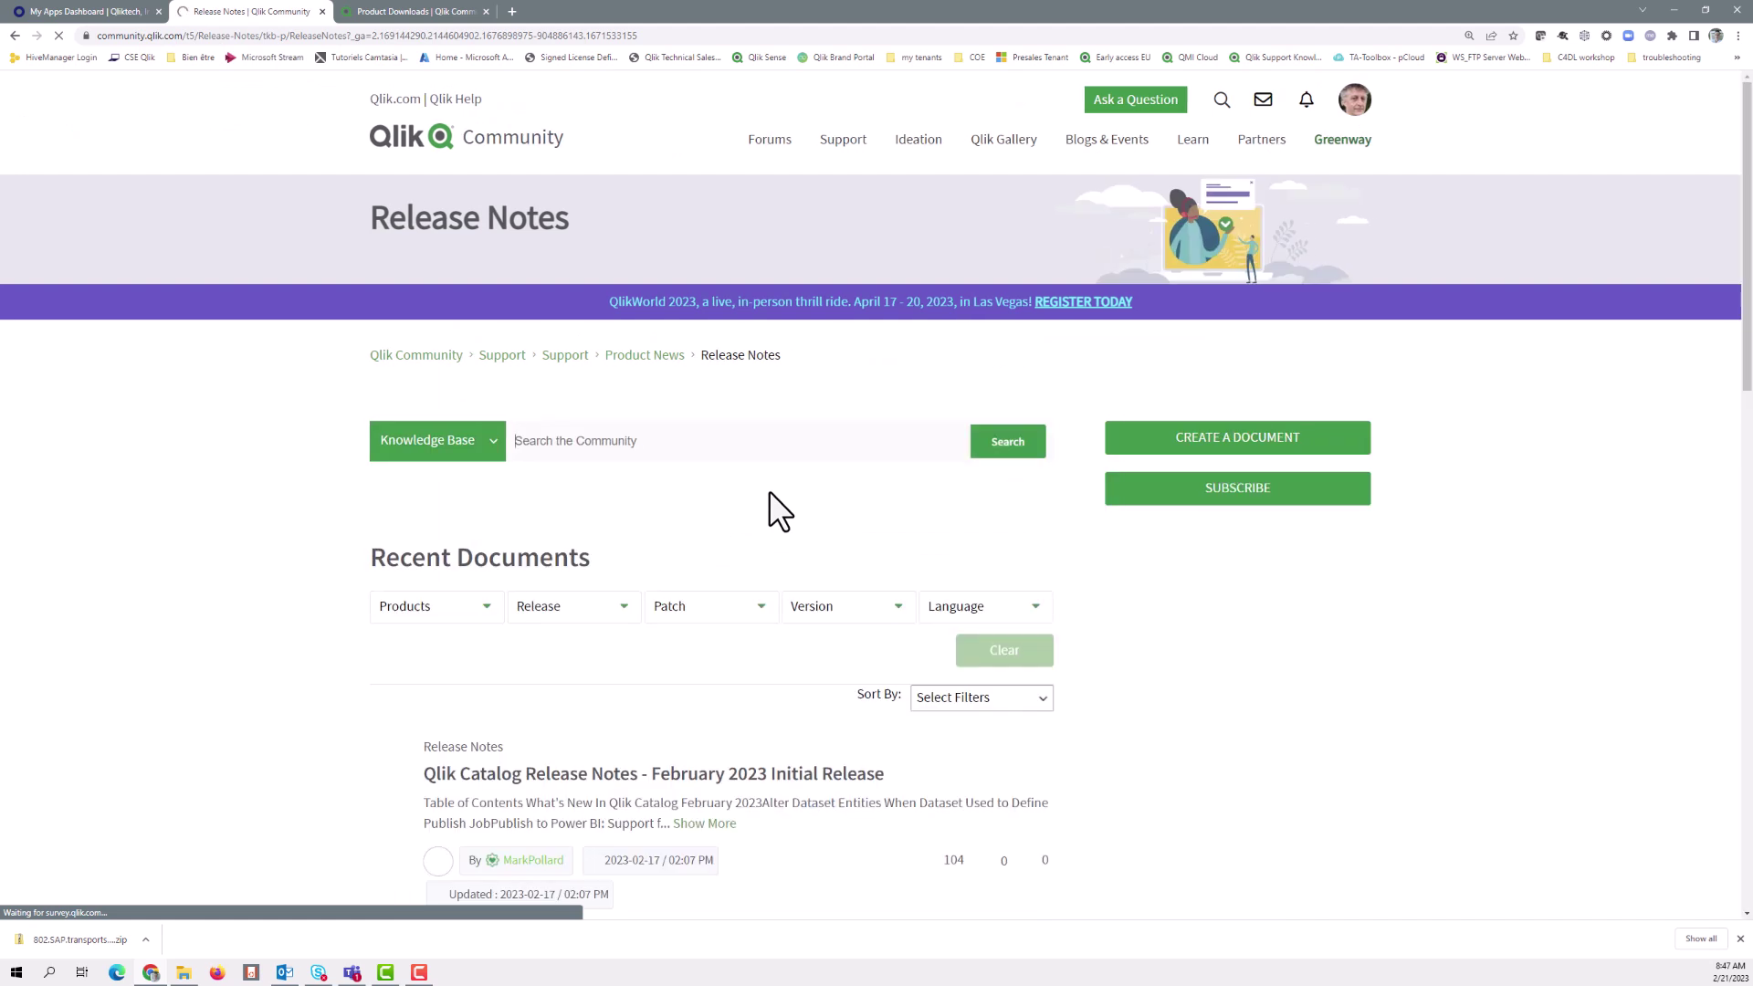
left_click(488, 610)
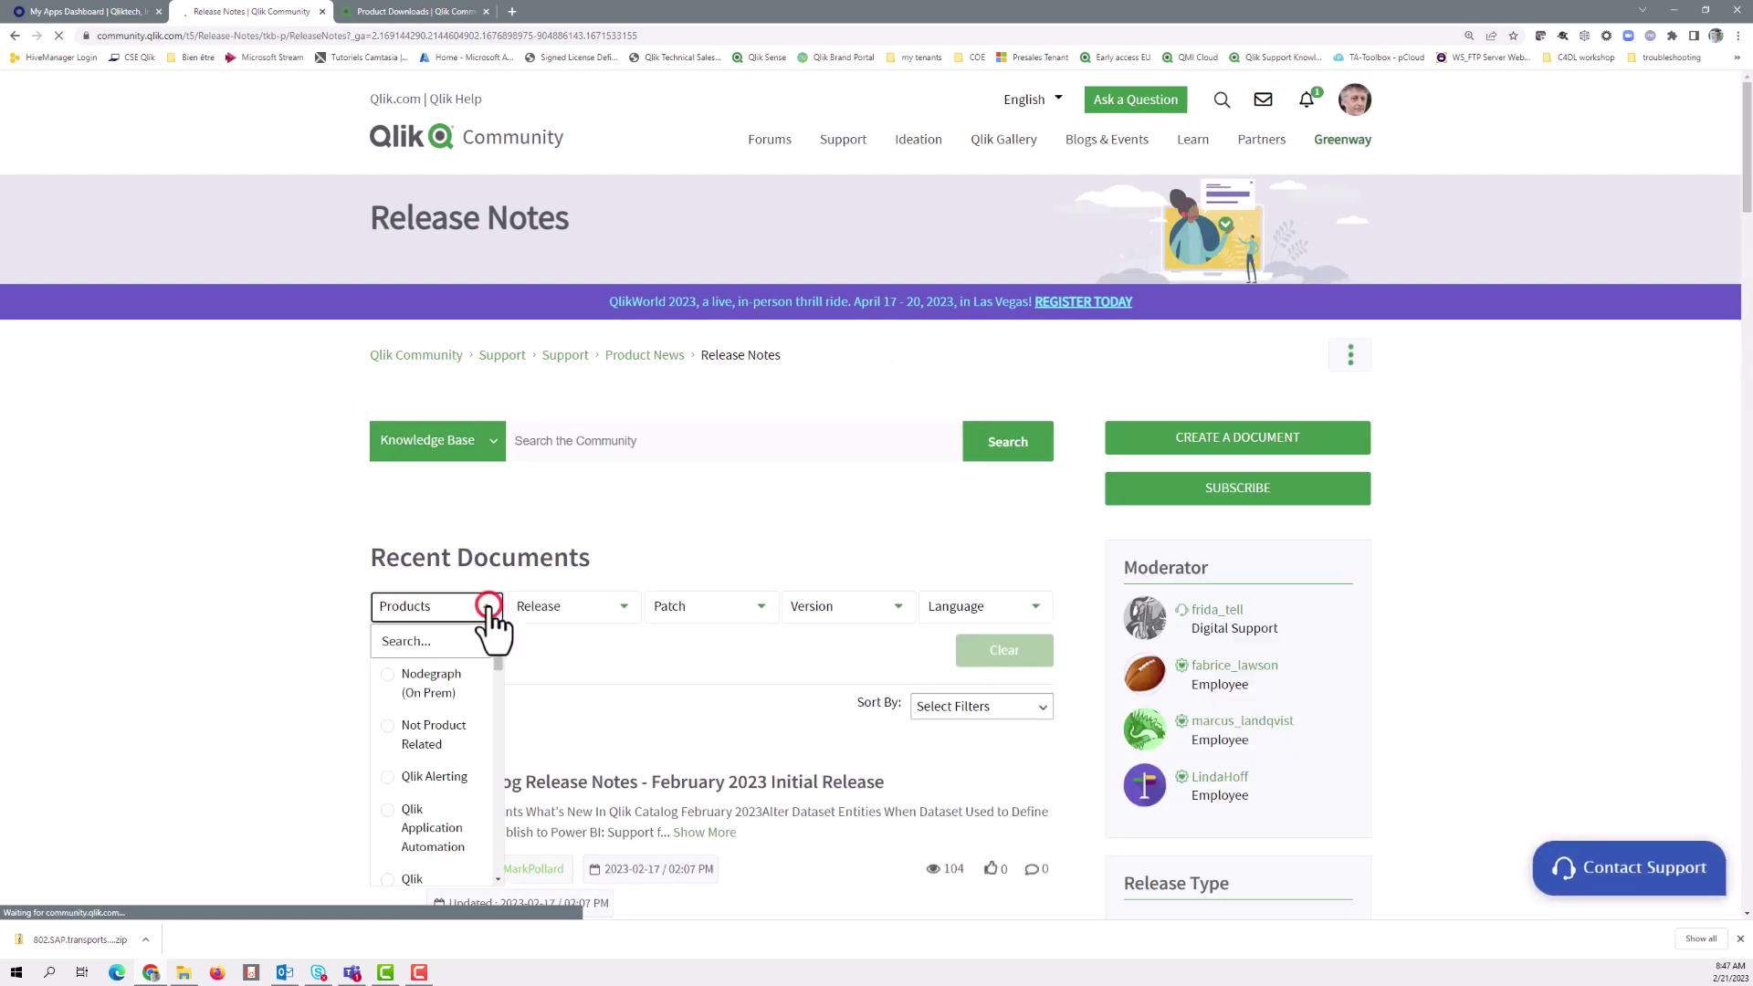
left_click(466, 641)
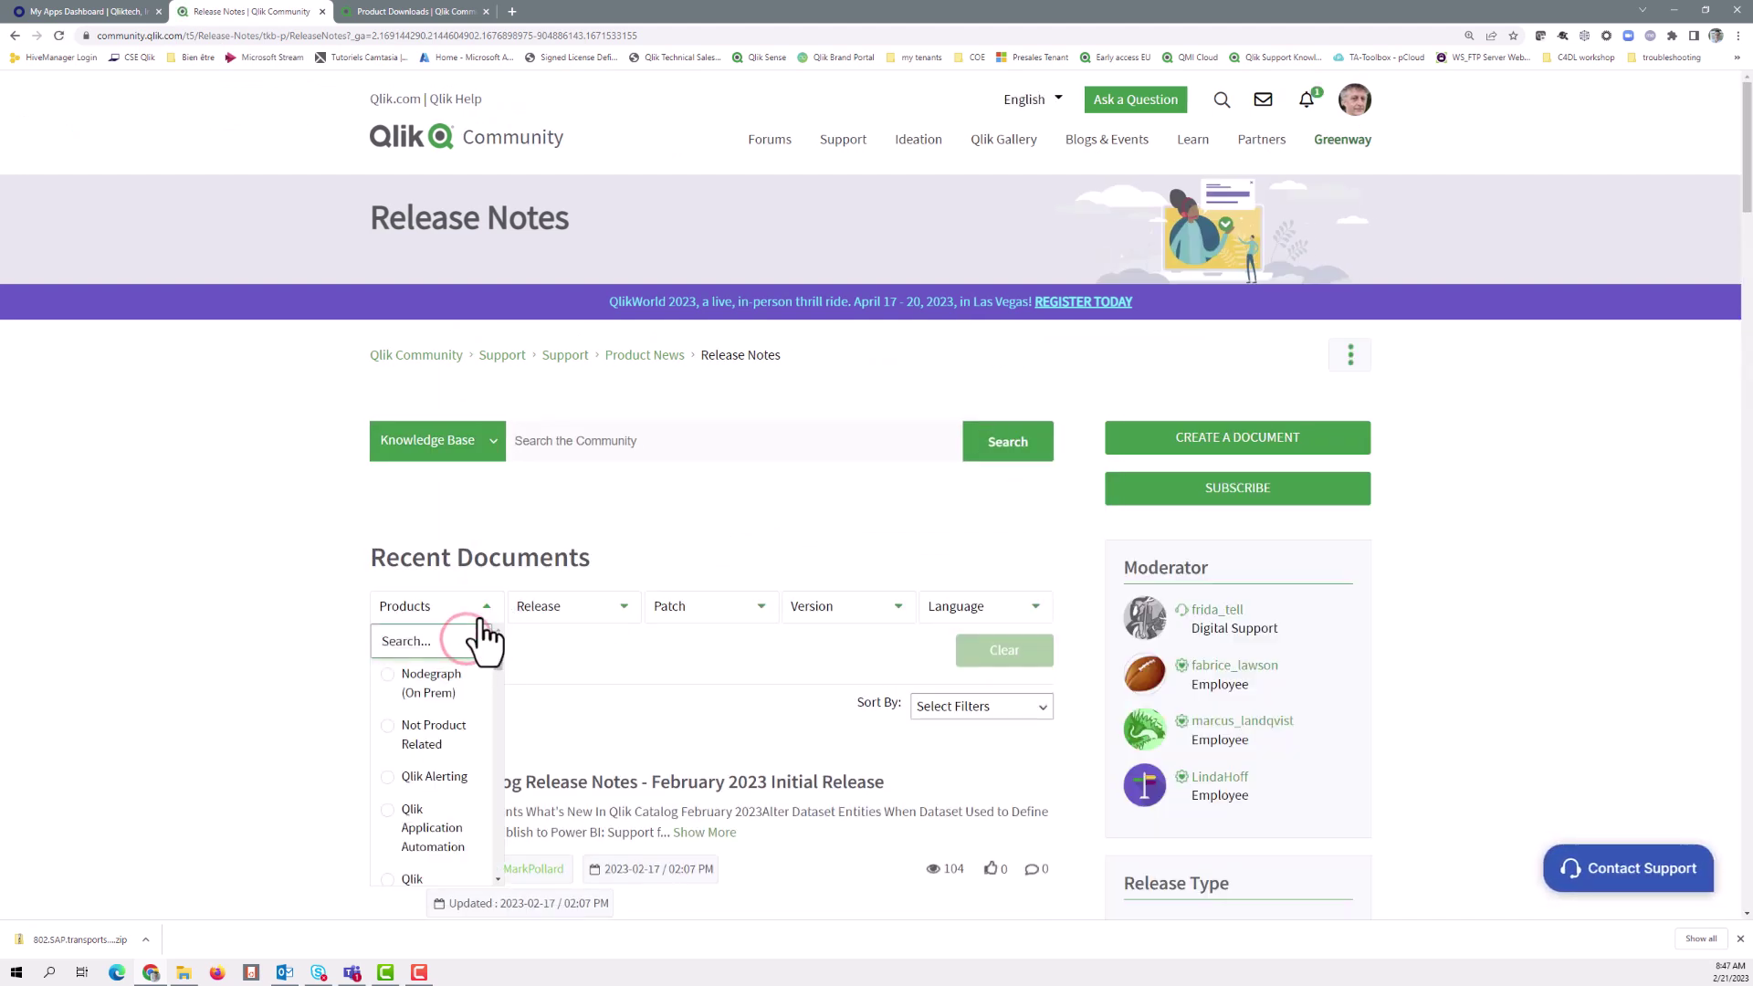
type("SAP")
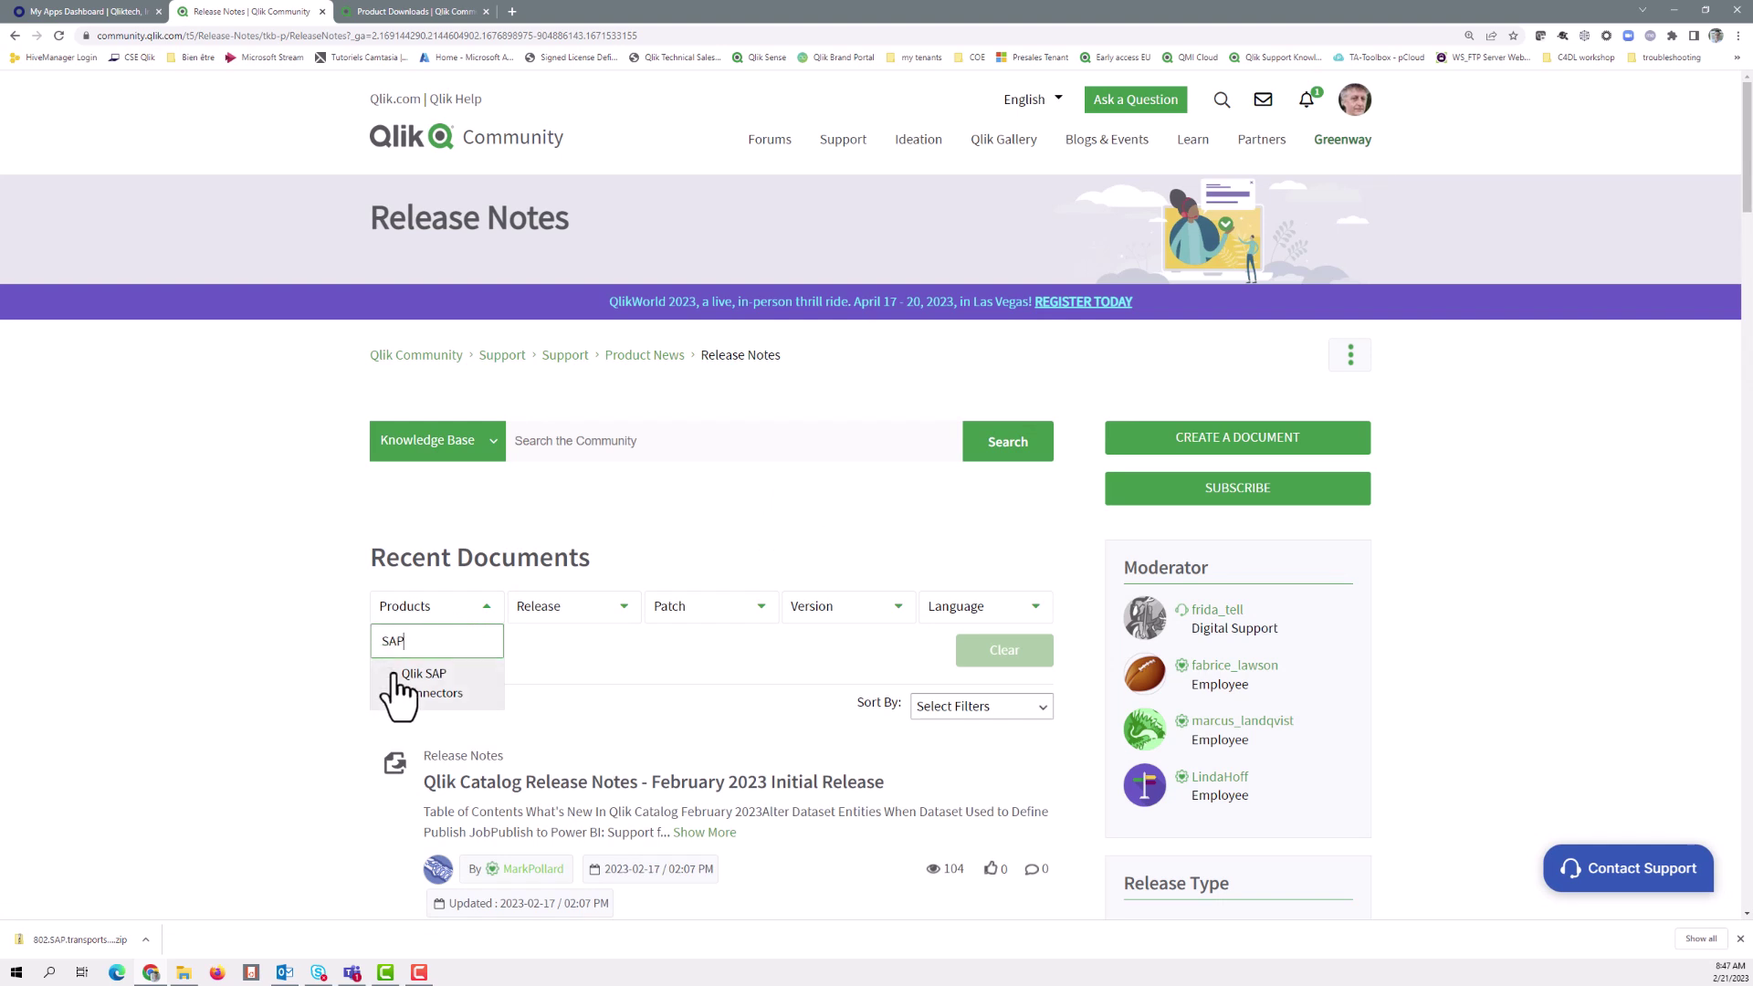
left_click(390, 692)
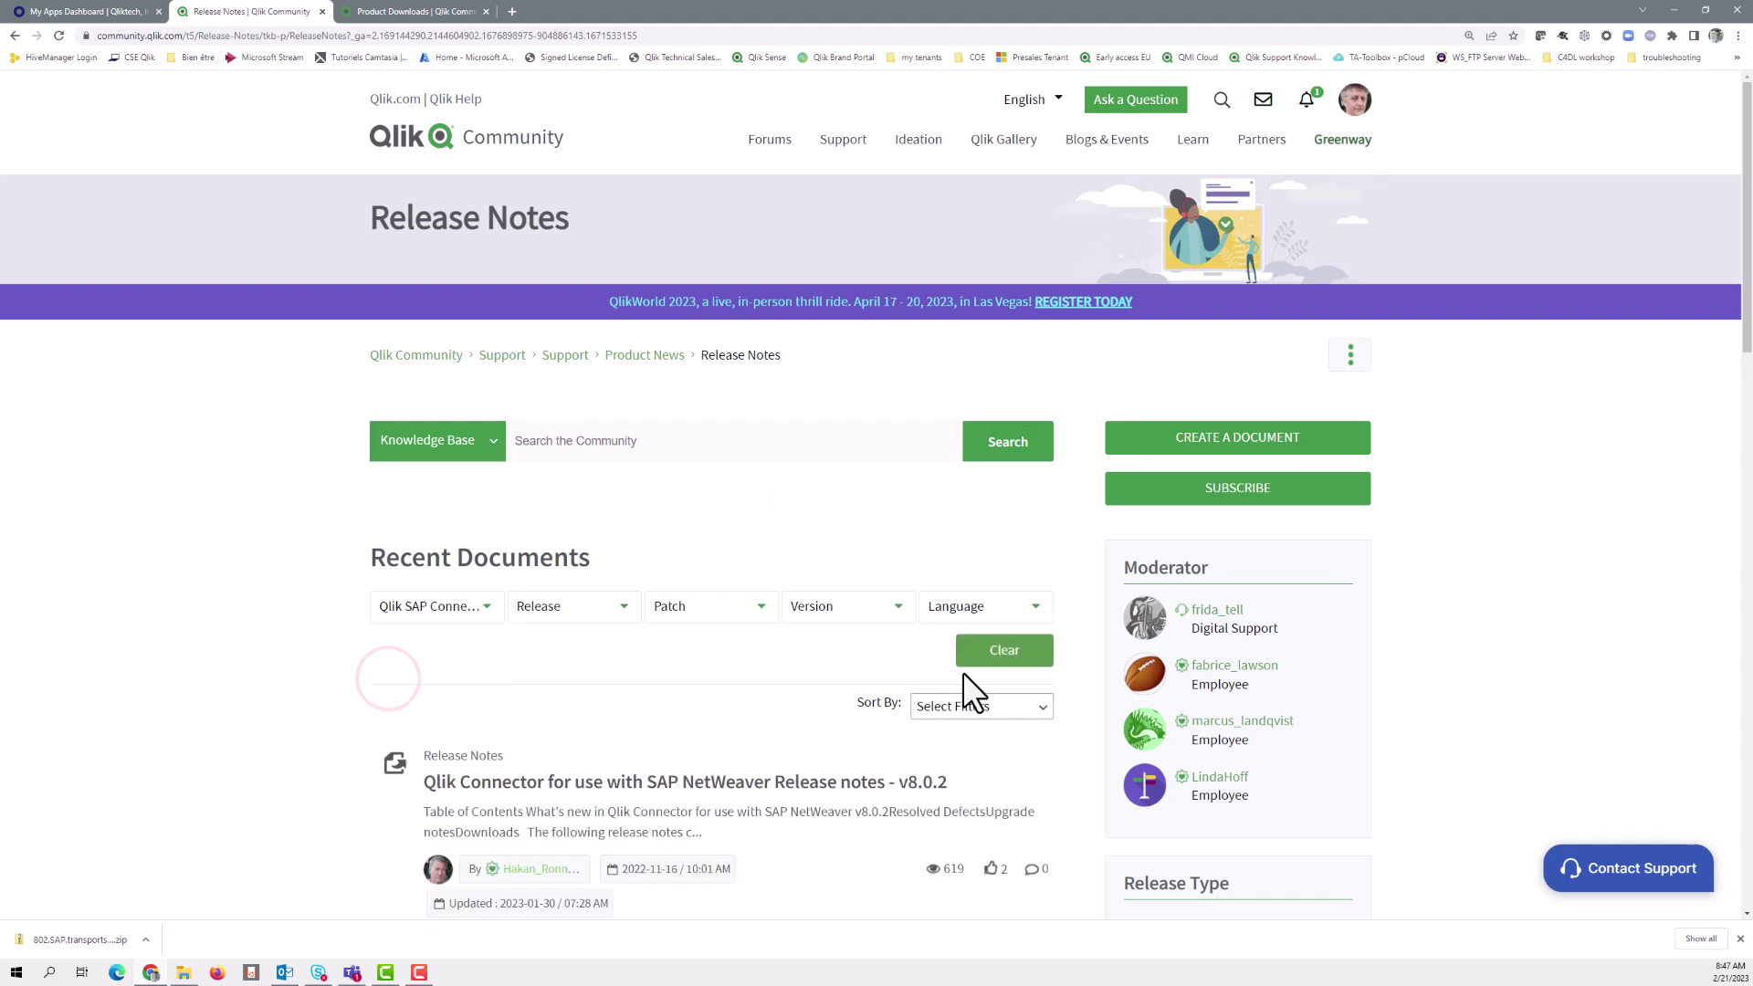
- From the Qlik Connector for use with SAP NetWeaver v8.0.2 release notes, download the installation guide PDF and look through it
left_click(890, 791)
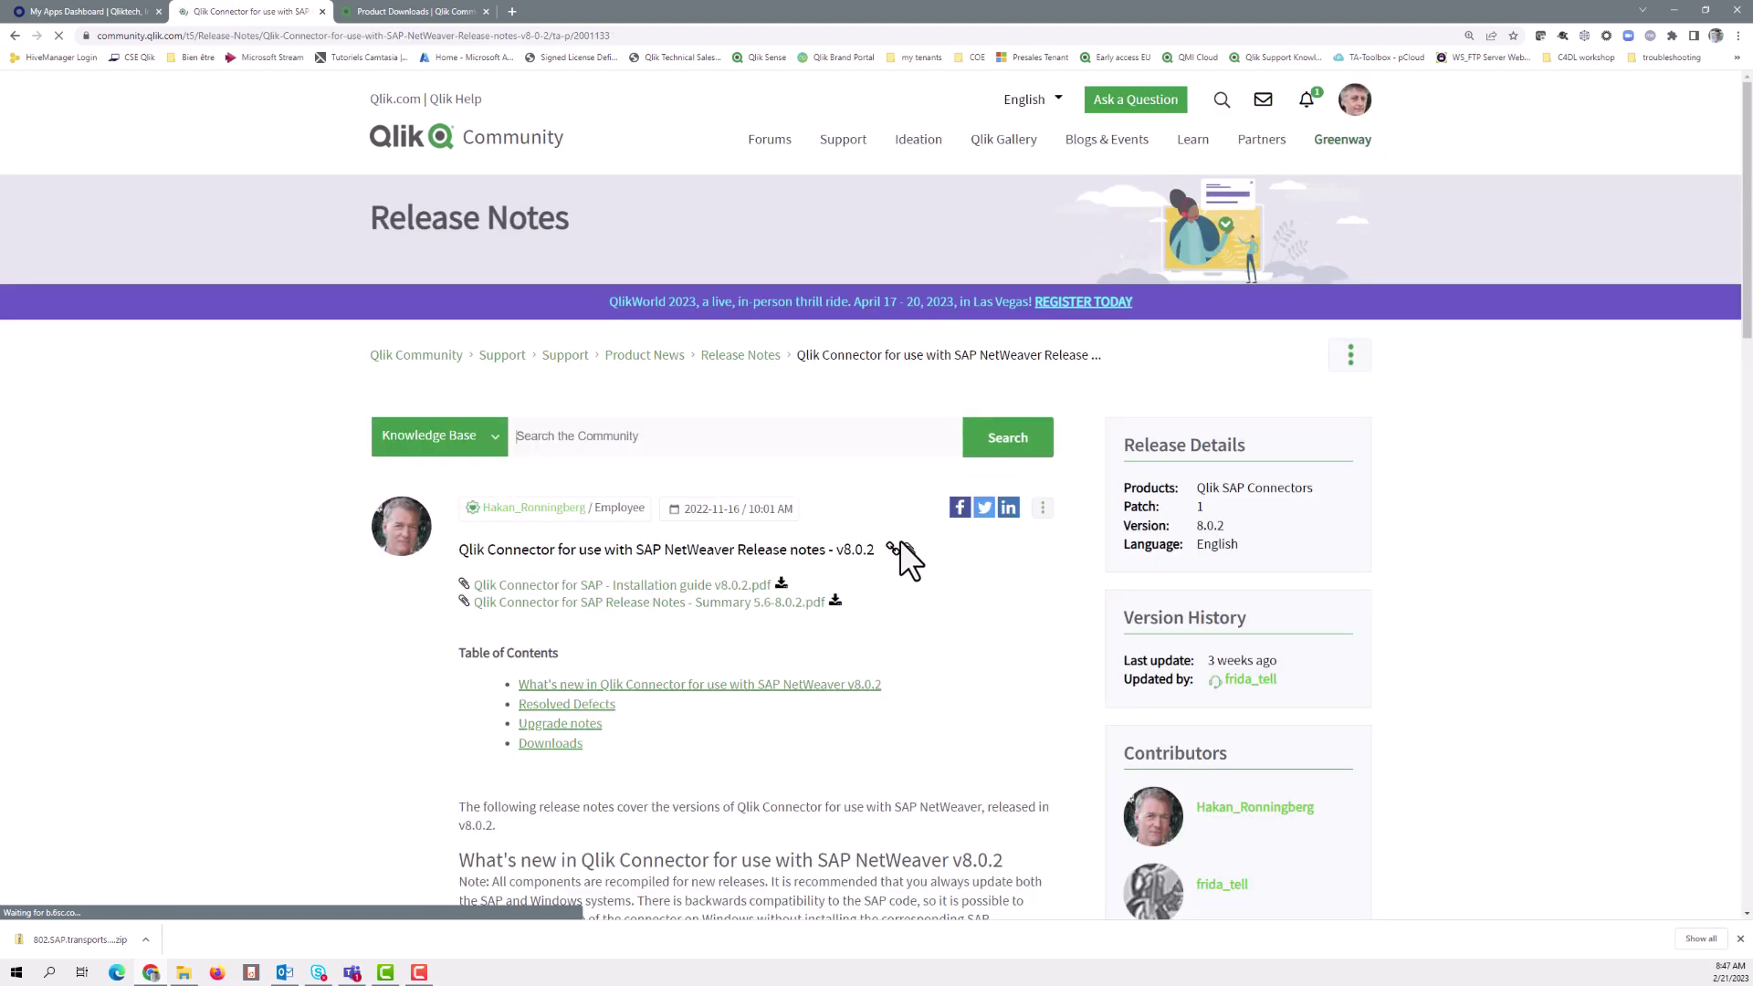
left_click(781, 584)
left_click(1262, 321)
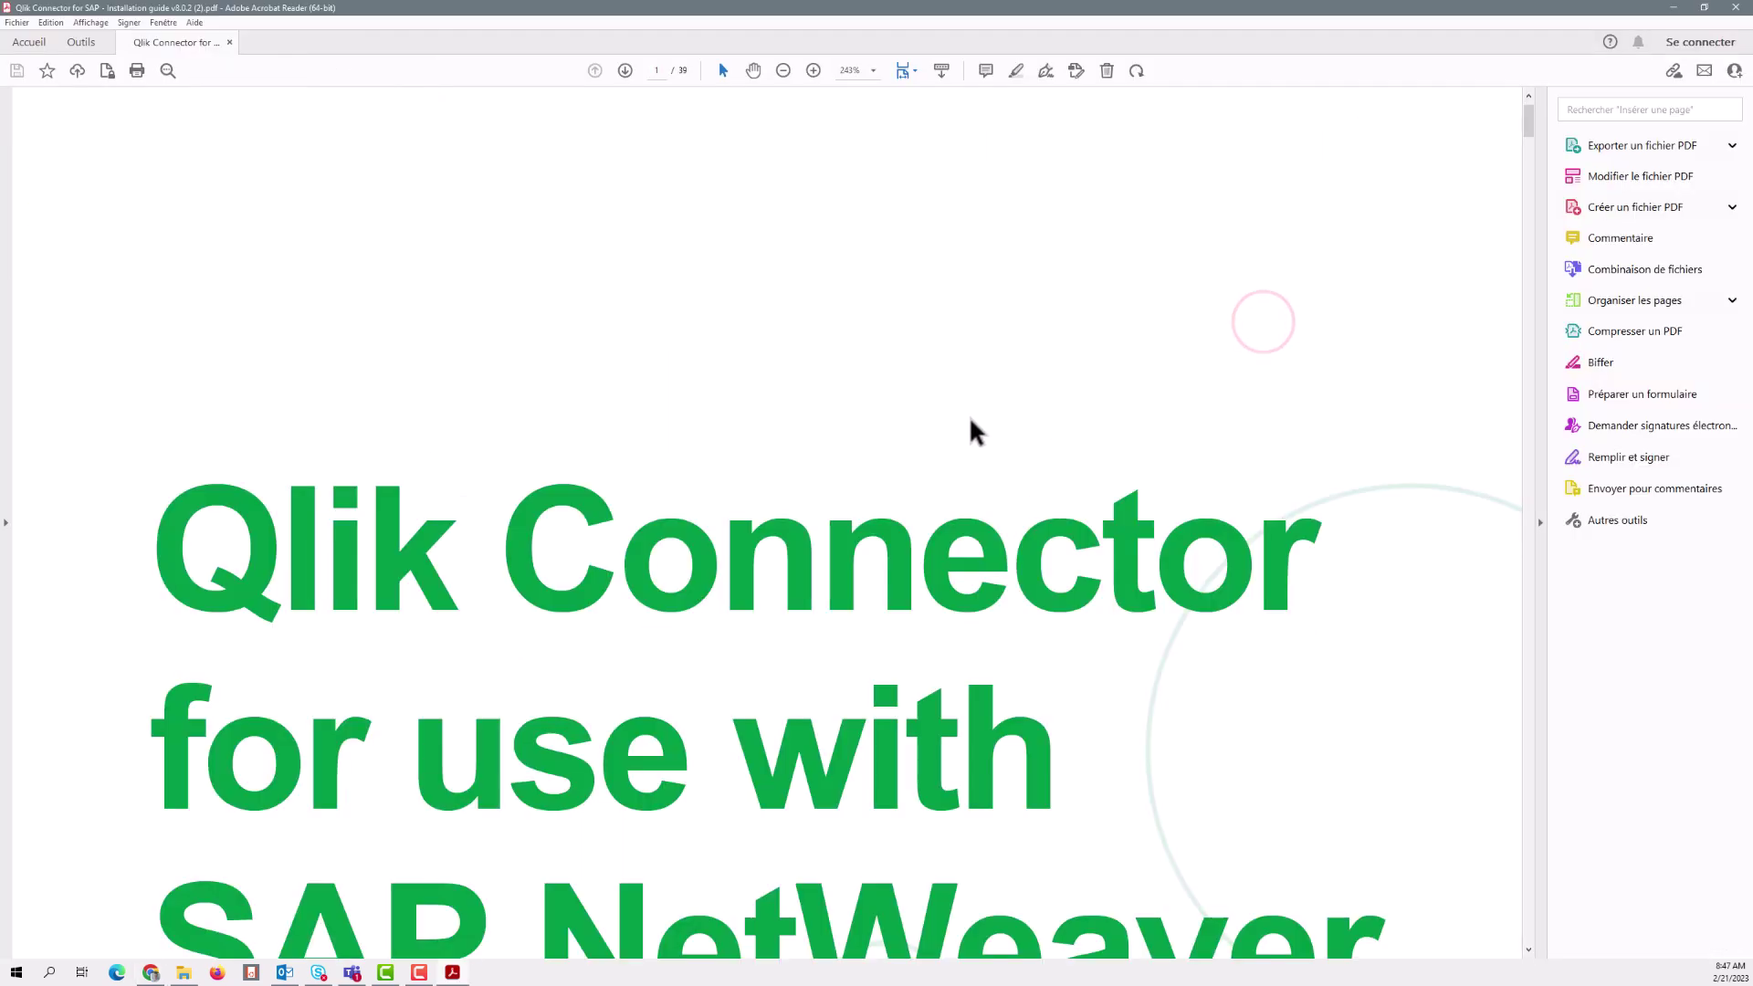
scroll(1135, 444, "down", 1)
left_click_drag(1525, 124, 1519, 189)
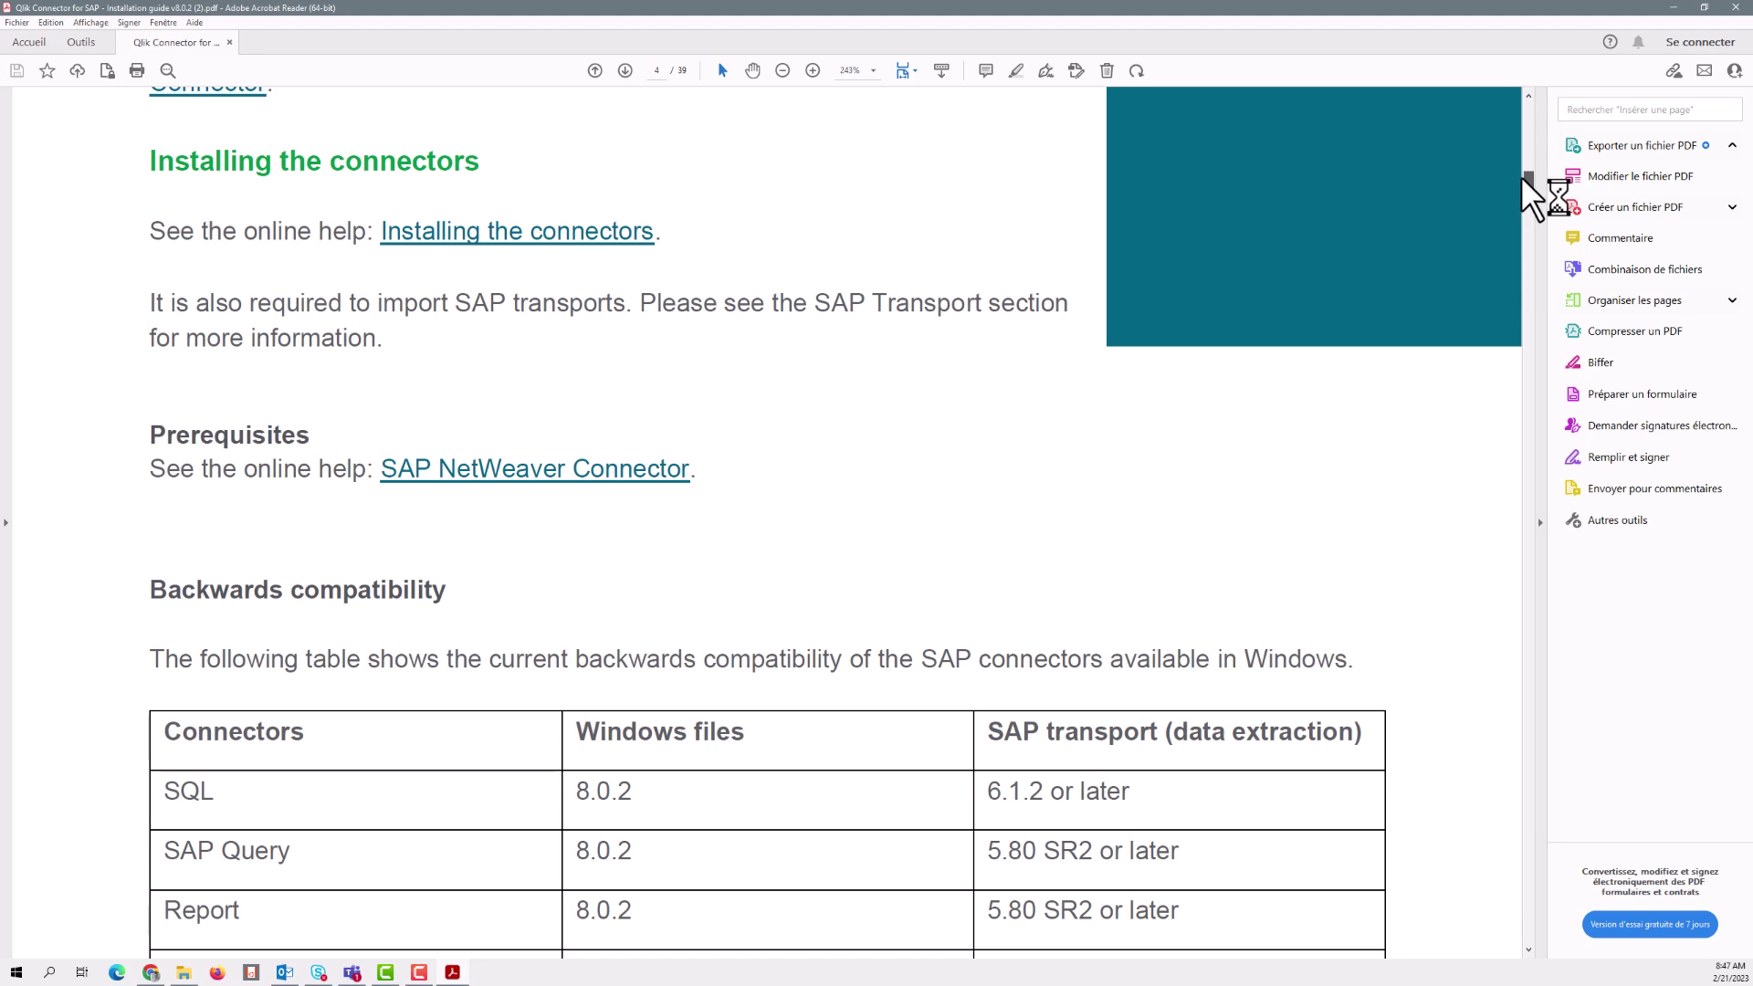
scroll(1498, 186, "up", 1)
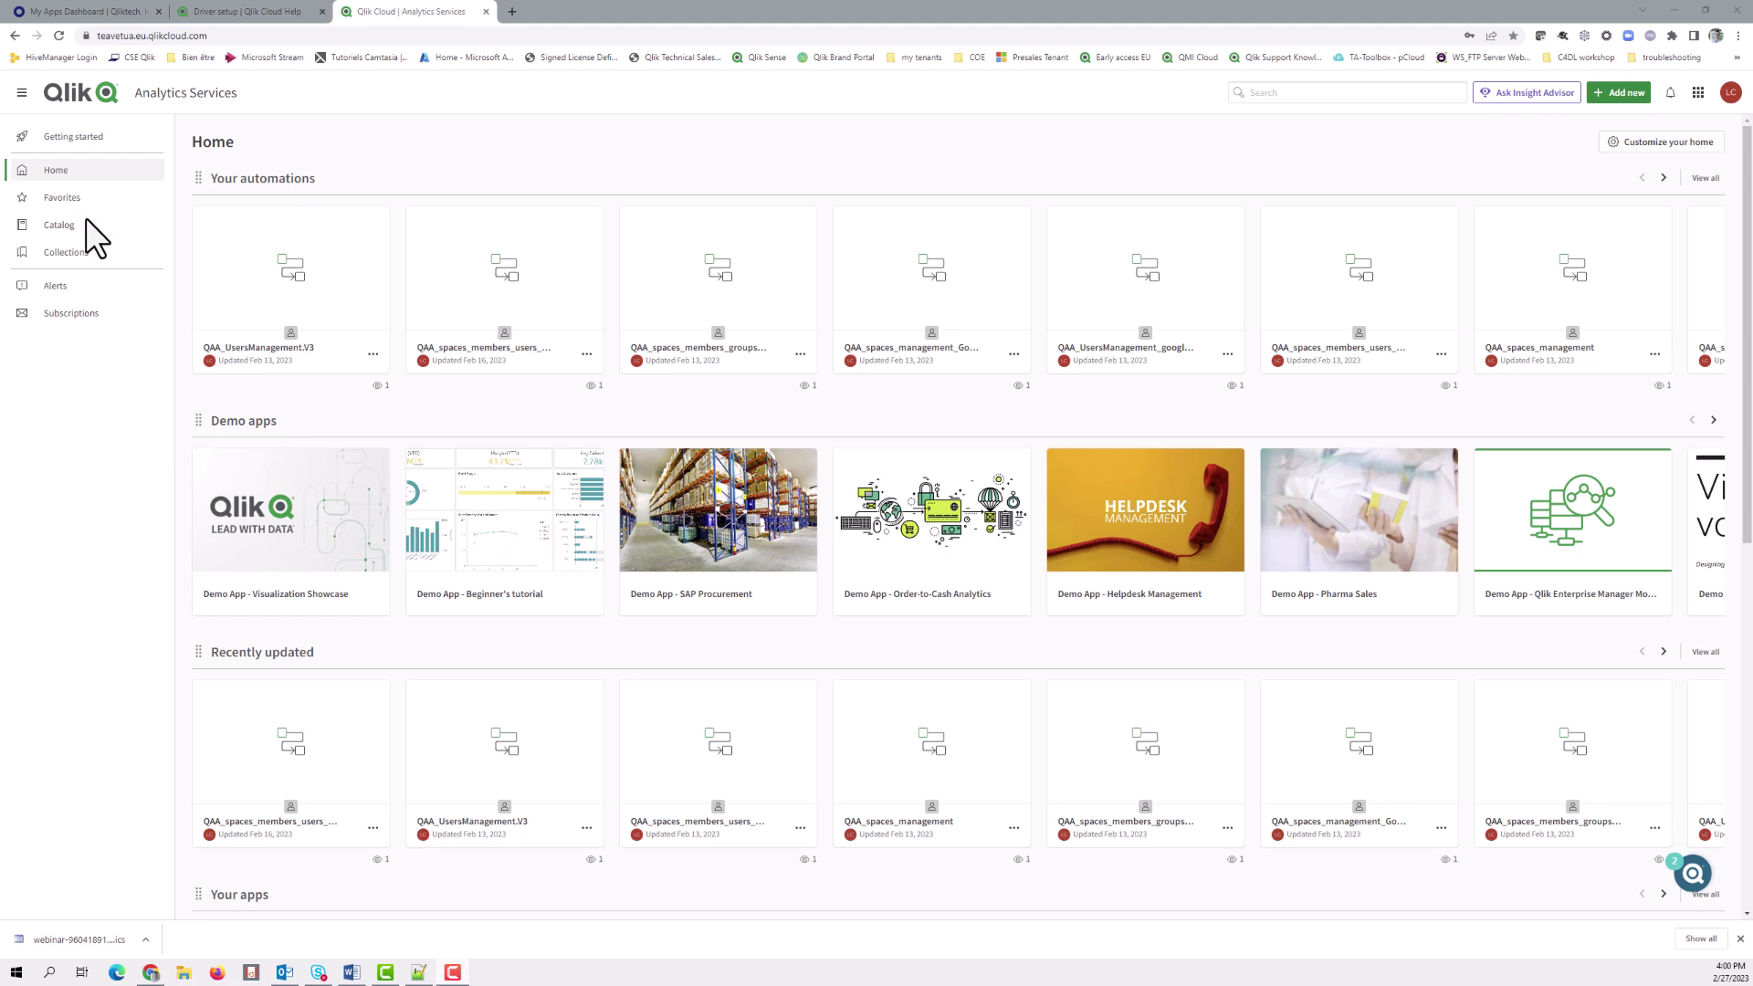
- In the Personal space's data sources, start a new SAP SQL (via Direct Access gateway) data connection
left_click(61, 226)
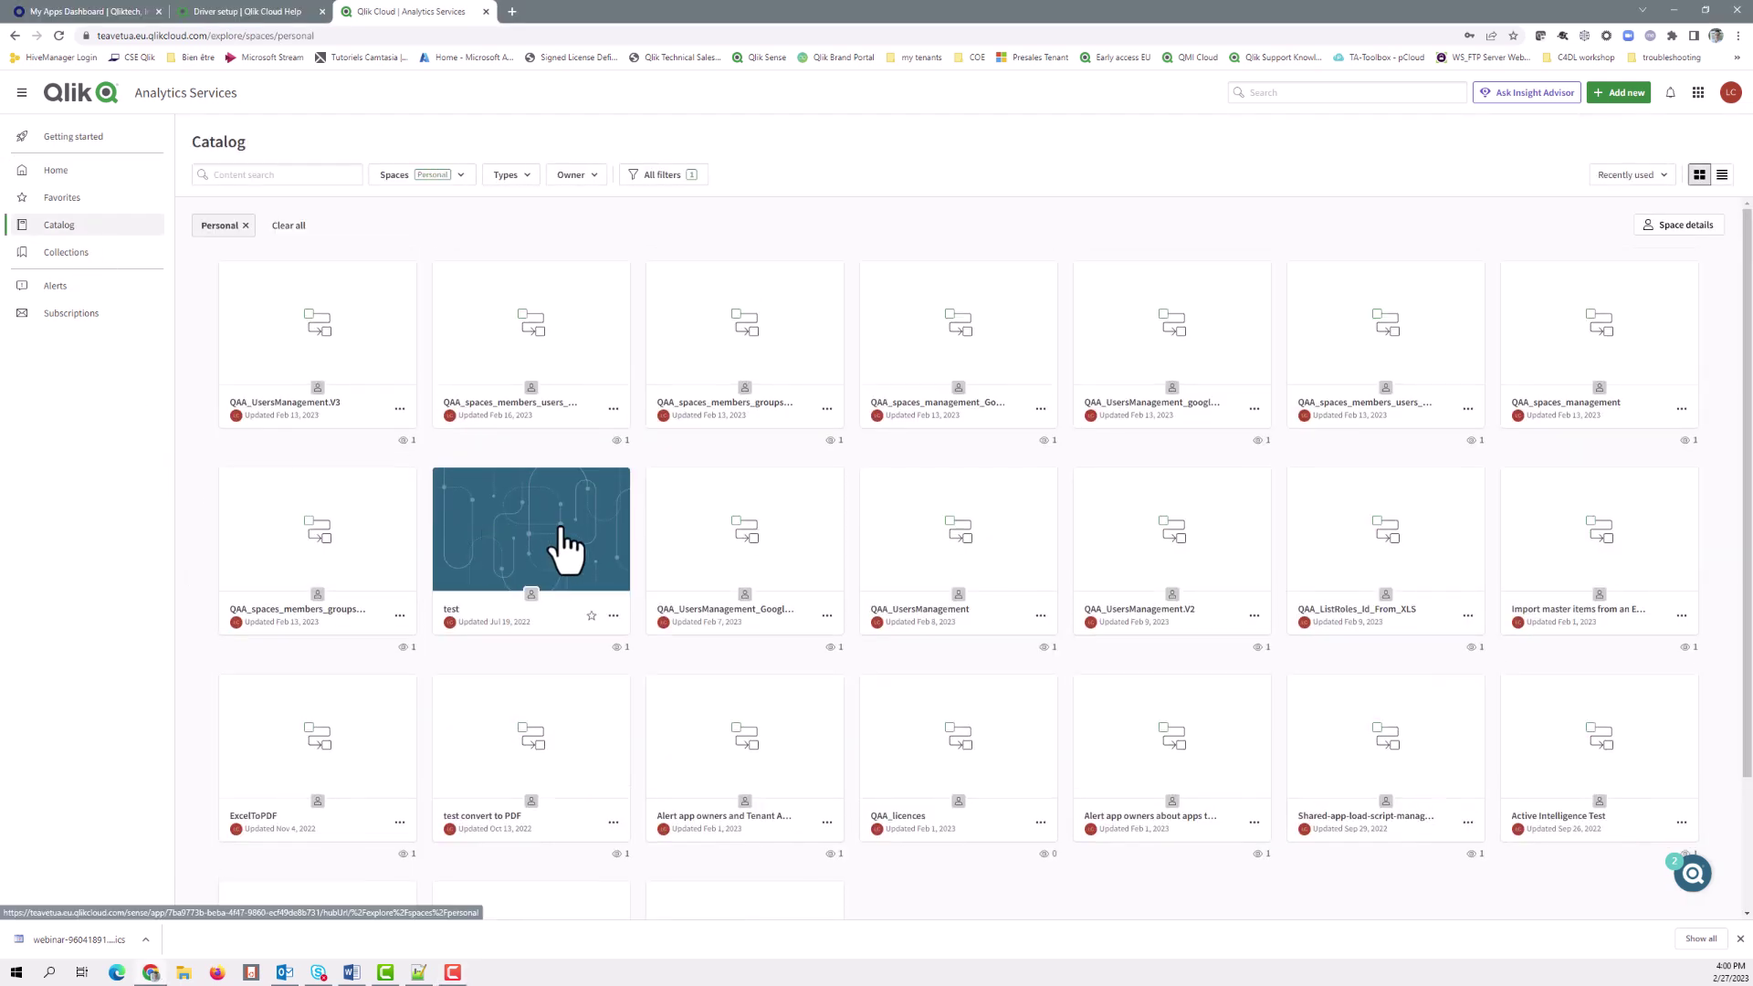
left_click(1695, 227)
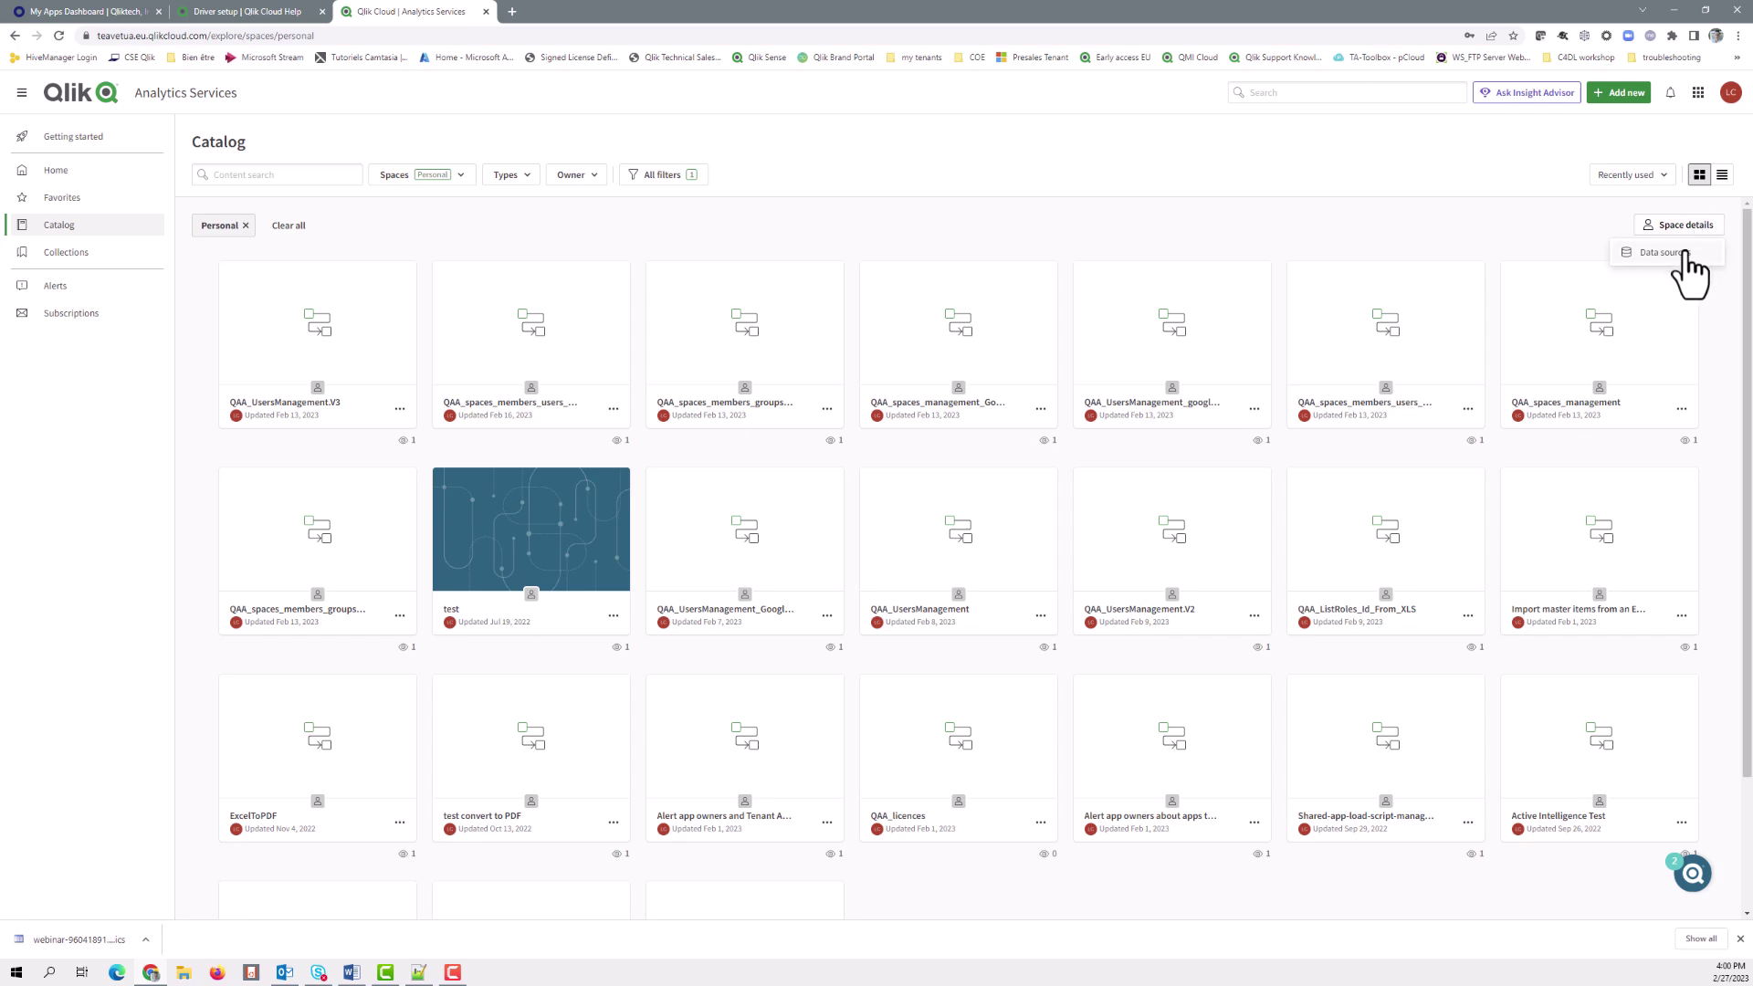
left_click(1685, 256)
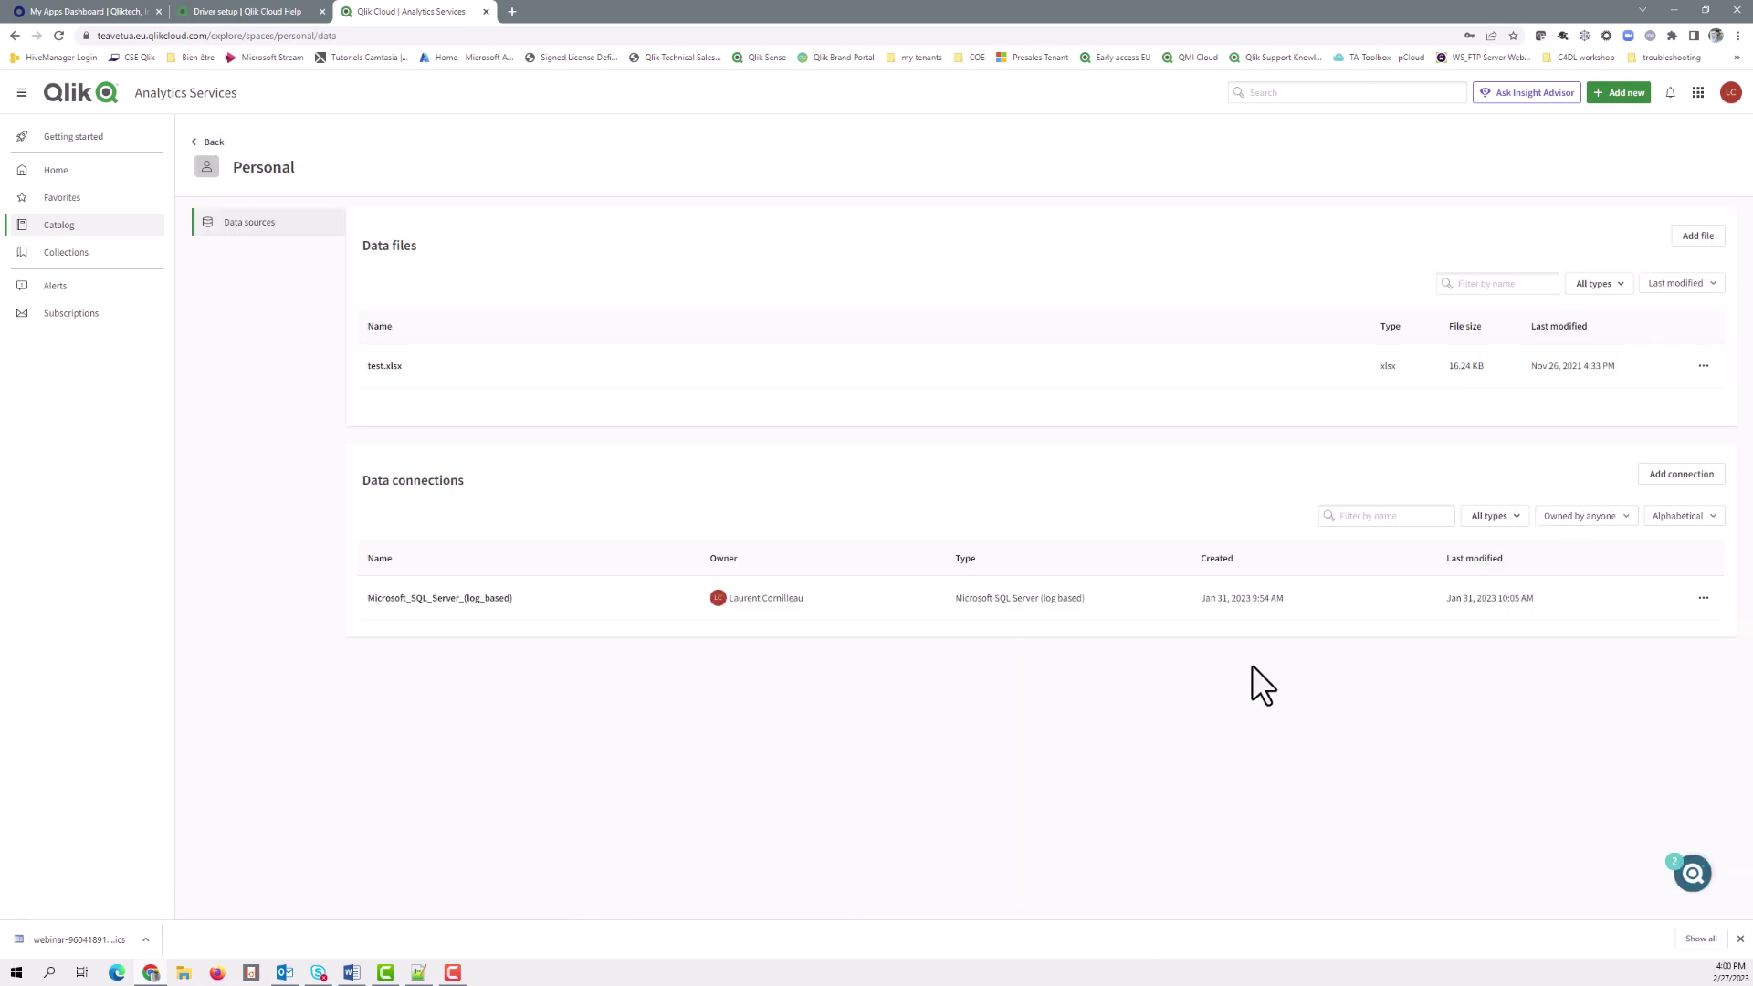
left_click(1680, 475)
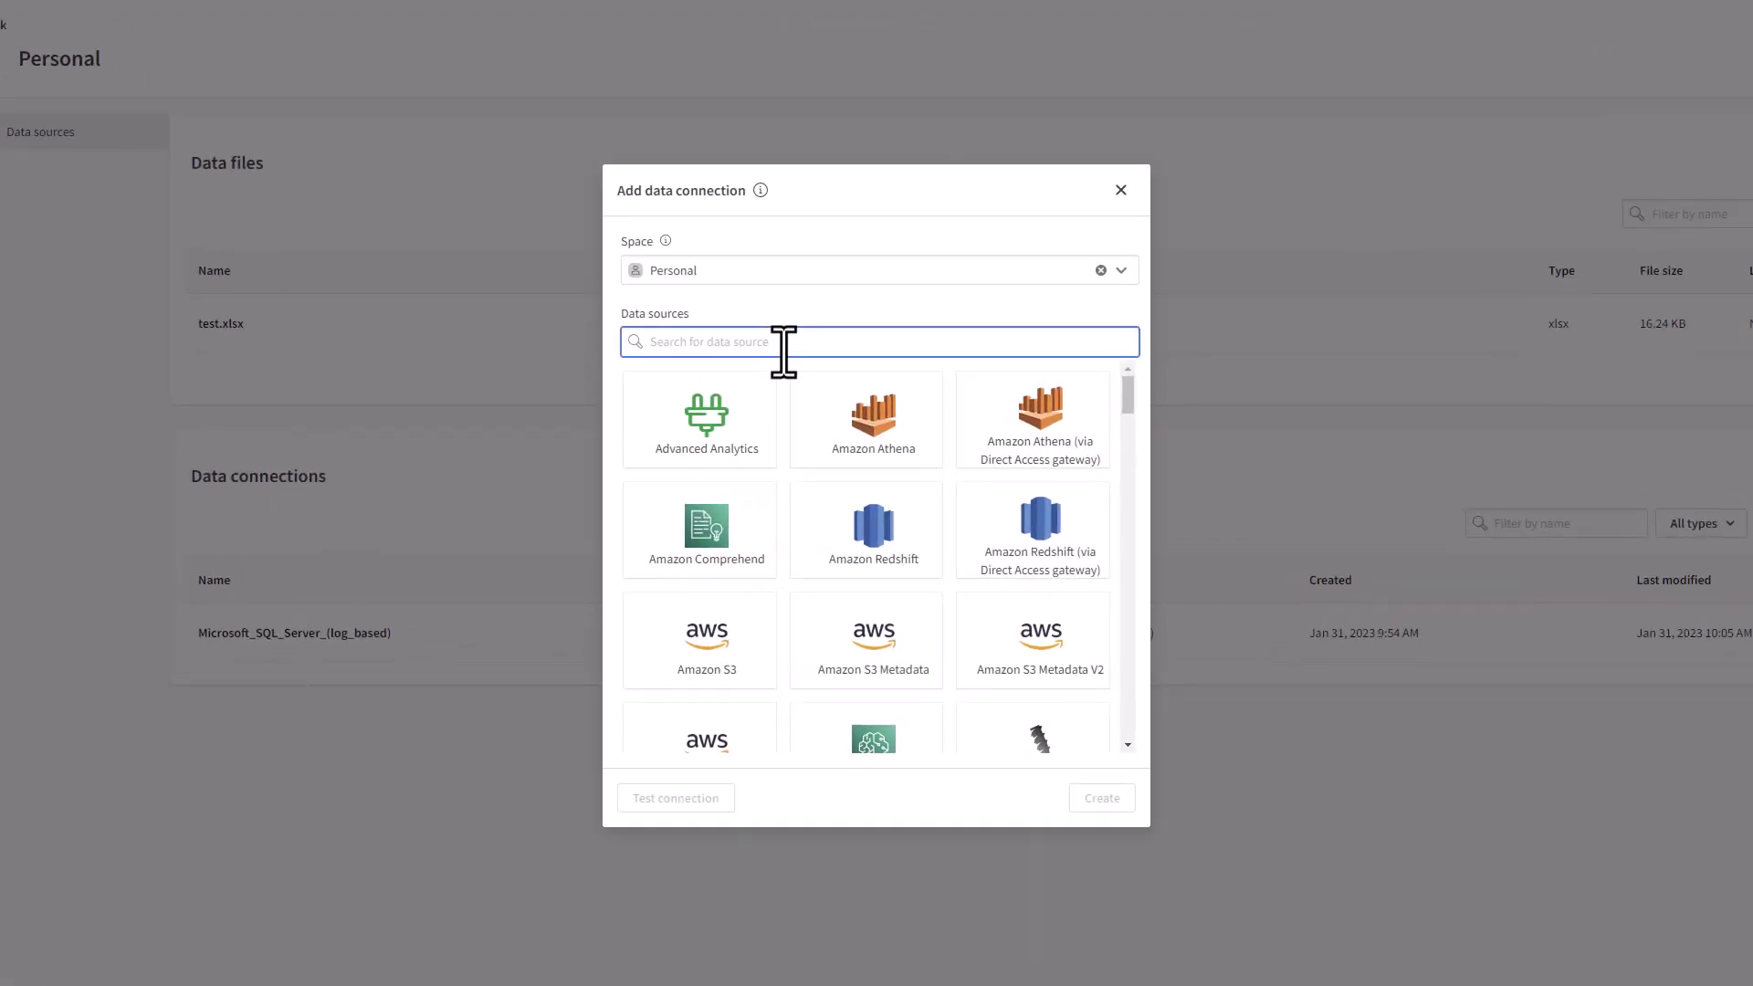
type("SAP")
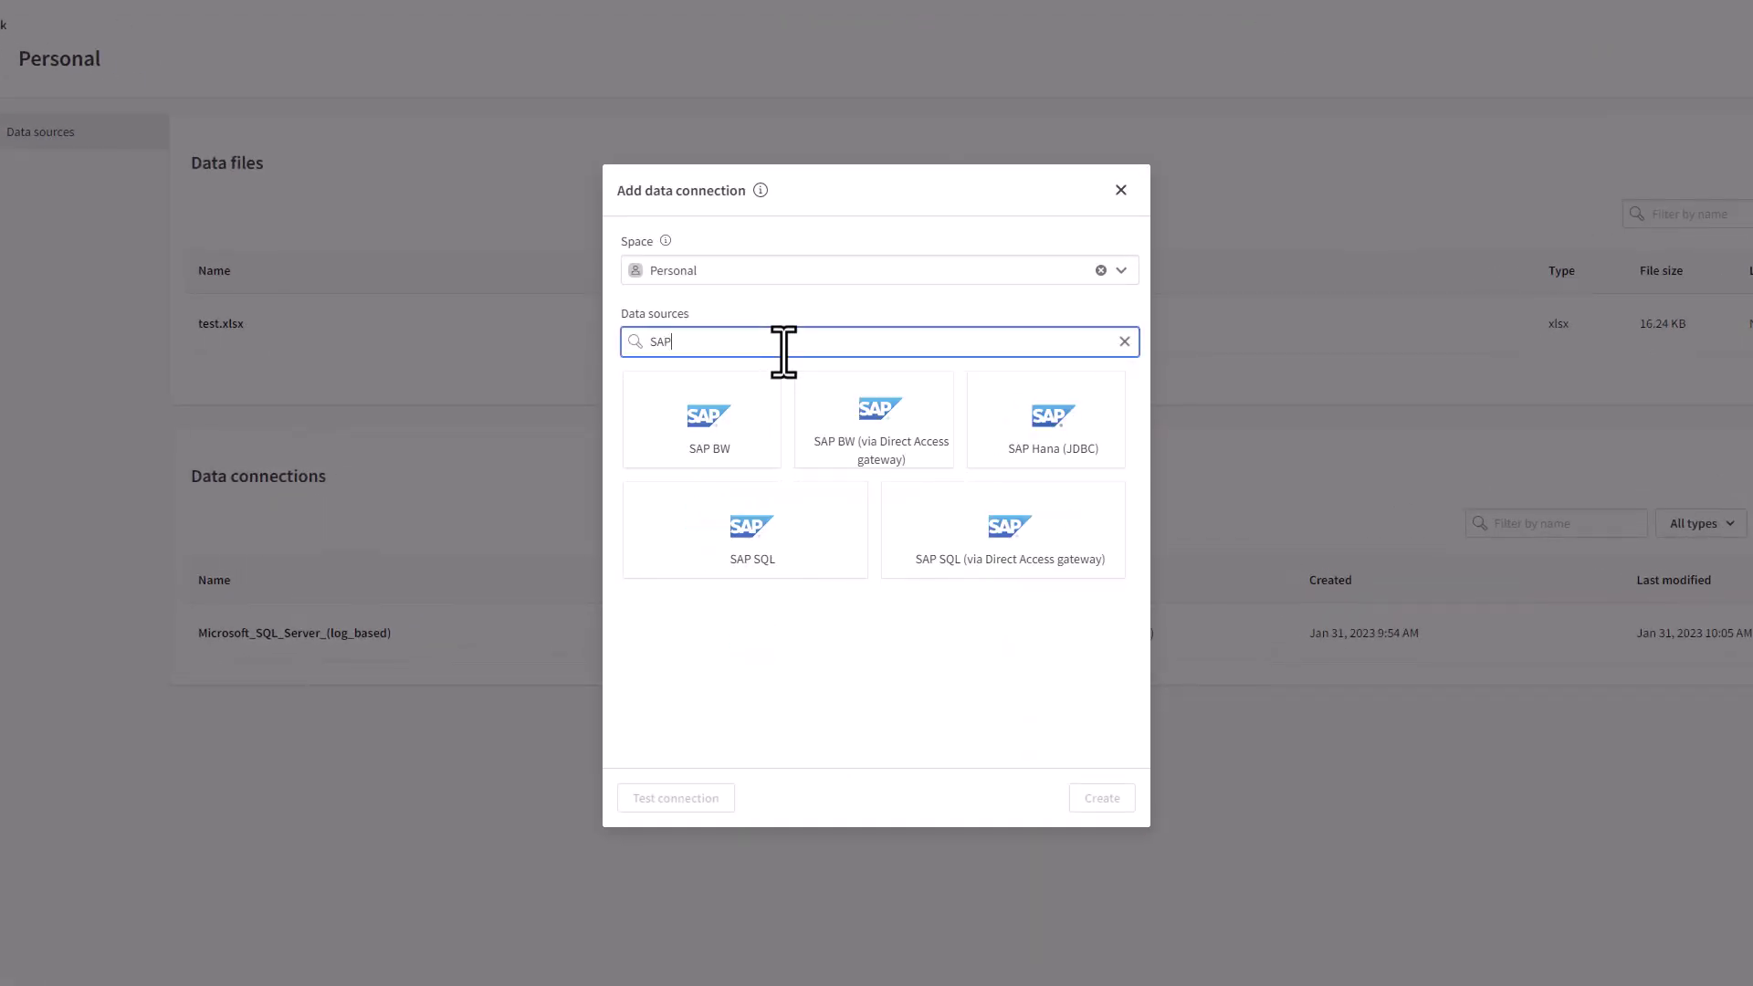
left_click(1002, 543)
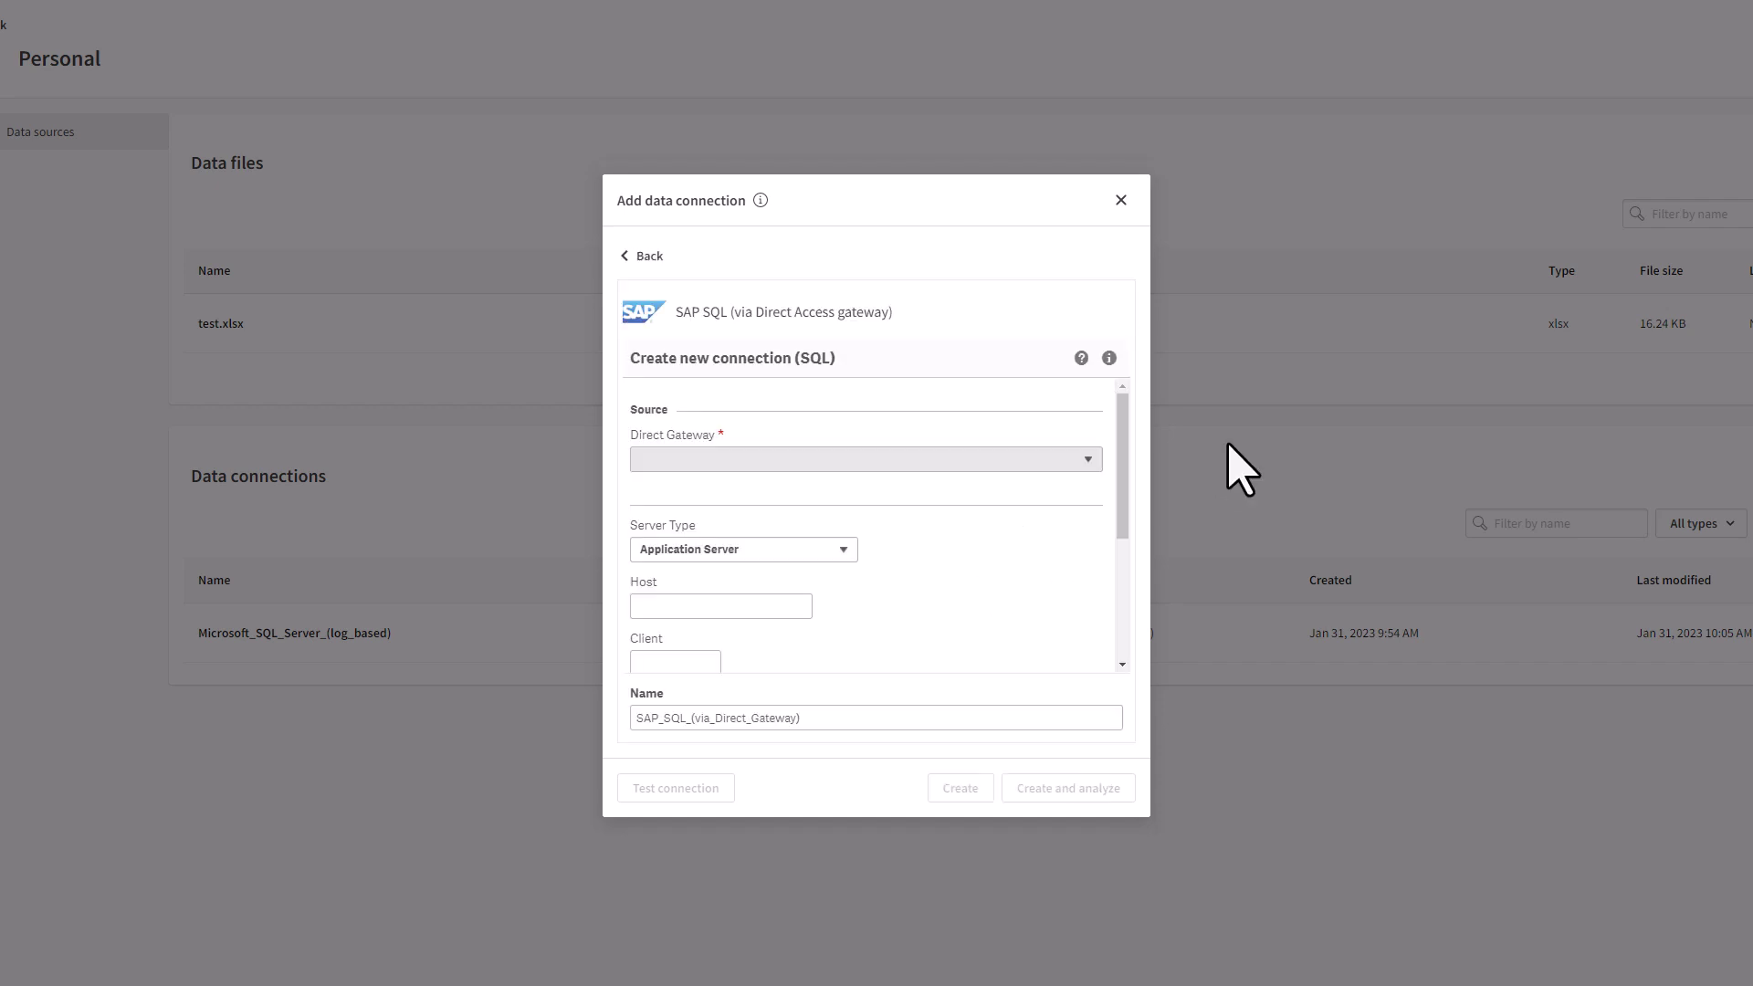
- Set the SAP SQL connection's direct gateway to Data Gateway 1 and enter the SAP host address
scroll(1121, 516, "down", 1)
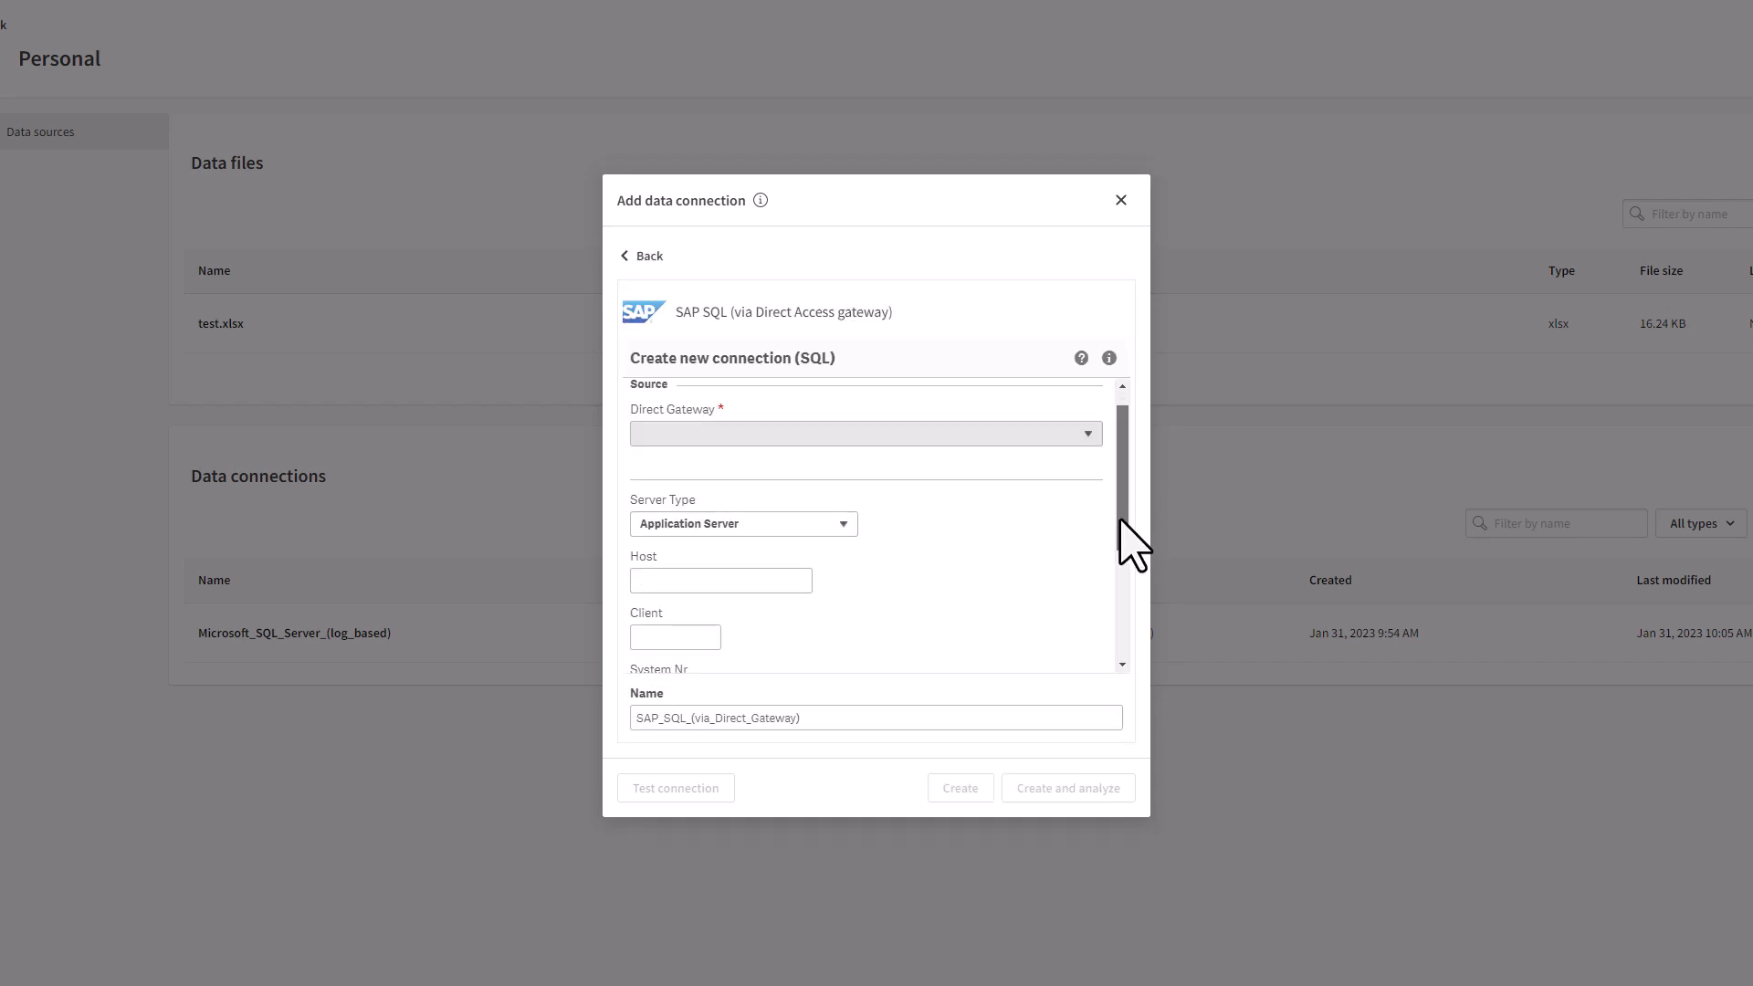
left_click(1087, 436)
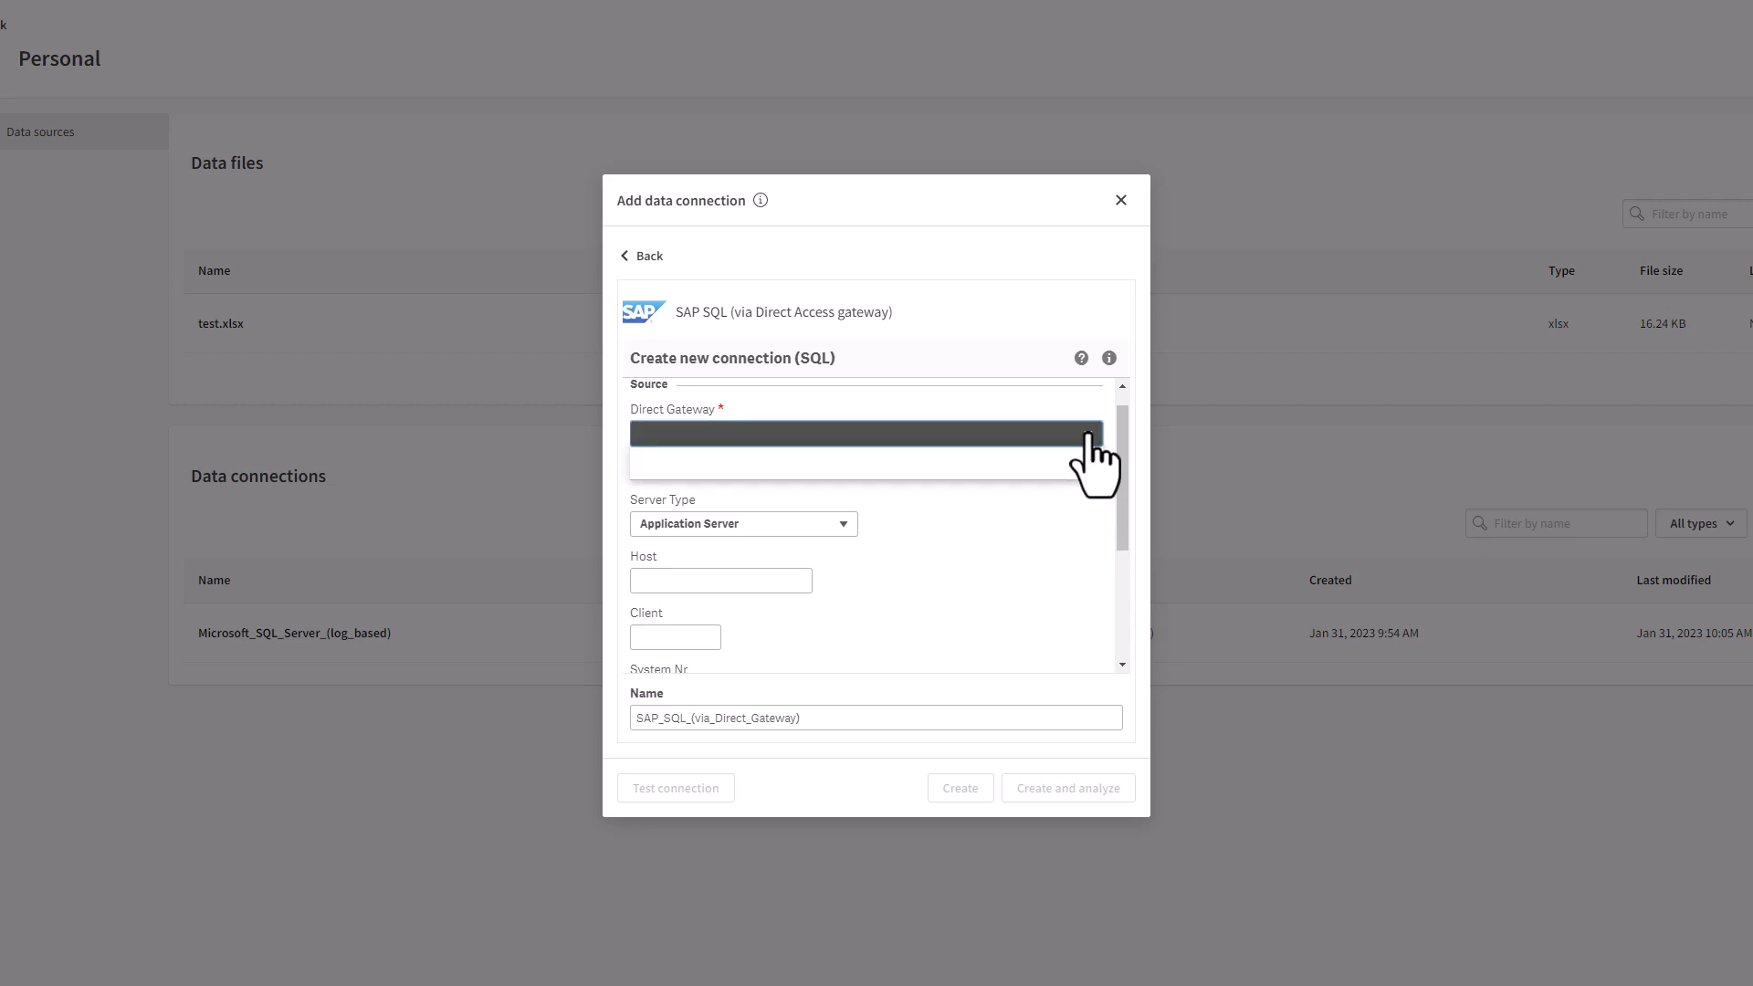
left_click(909, 472)
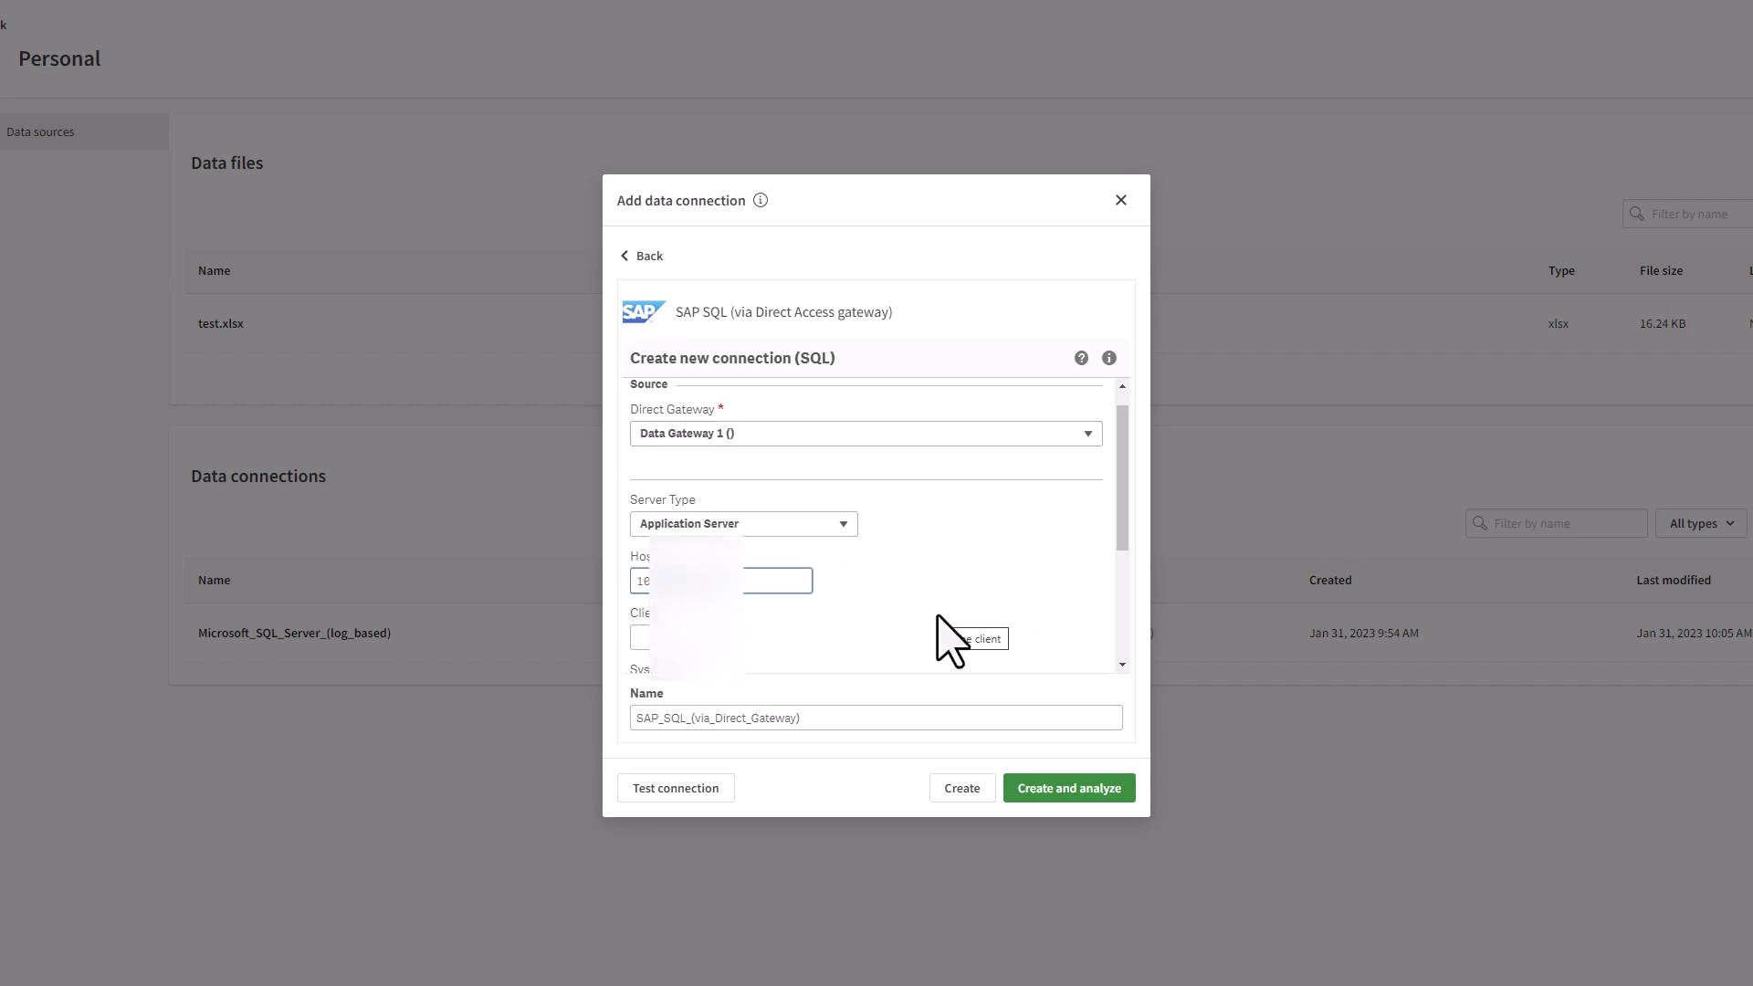
- Fill in the SAP SQL connection's client, system number, username and password
scroll(1127, 478, "down", 1)
scroll(1122, 516, "down", 2)
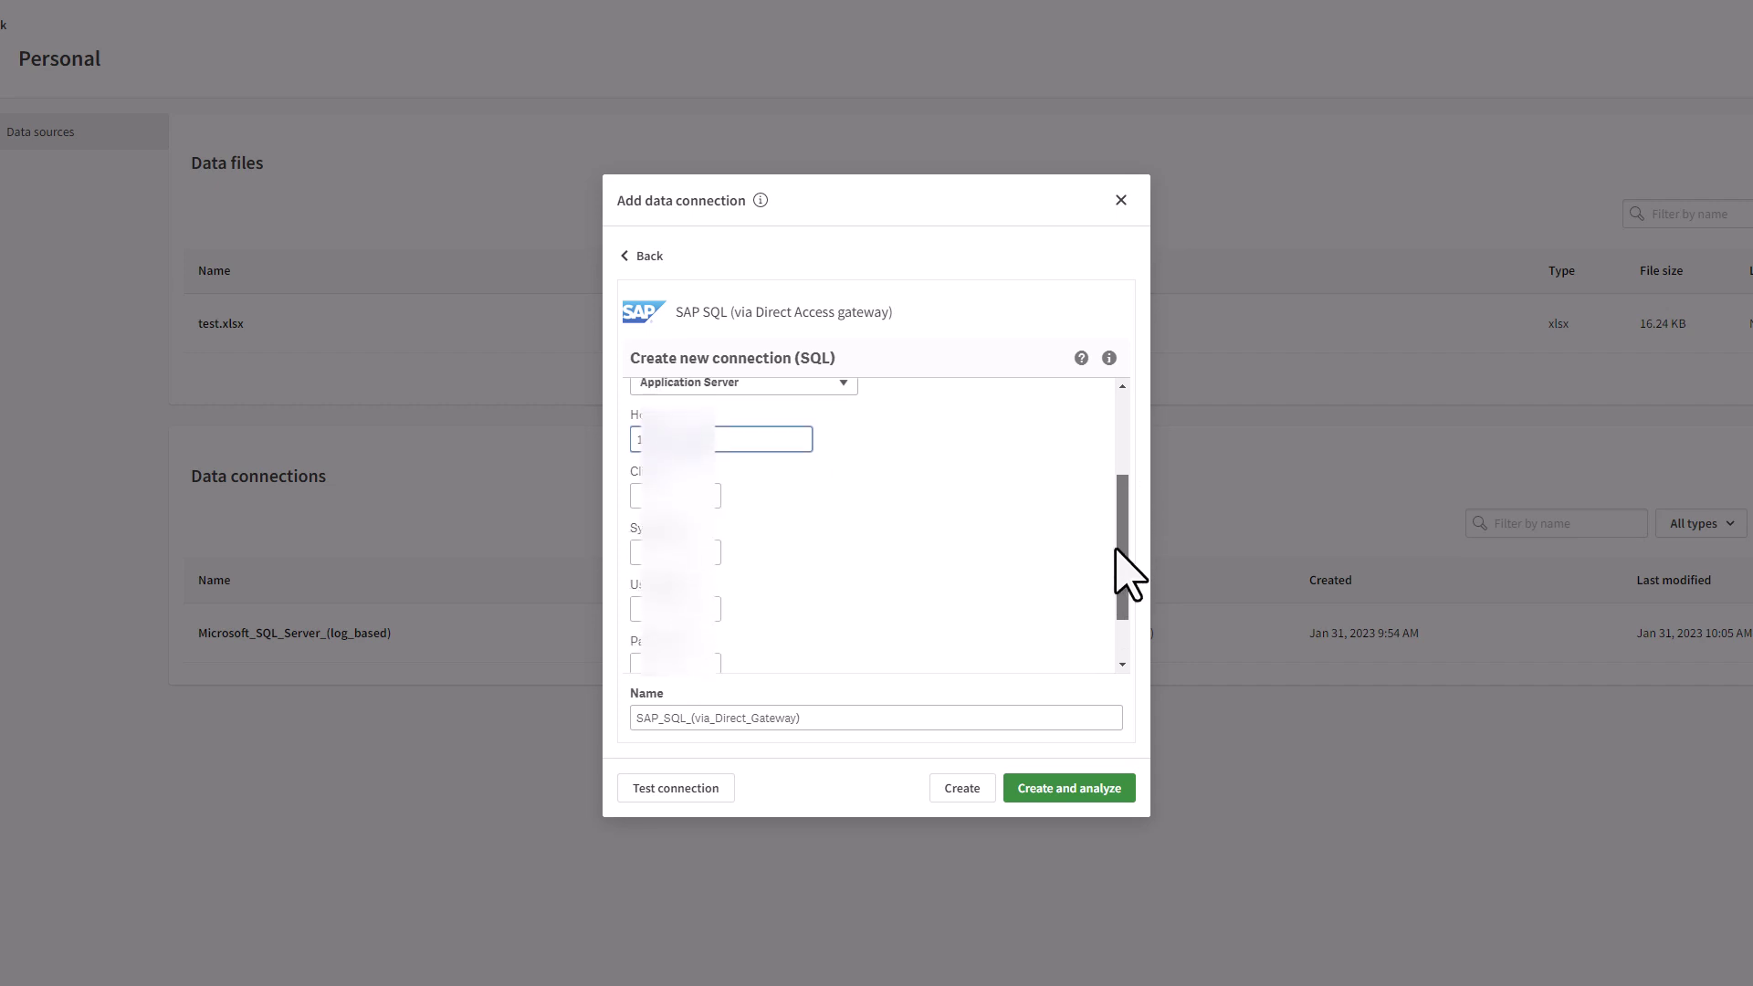
left_click(676, 496)
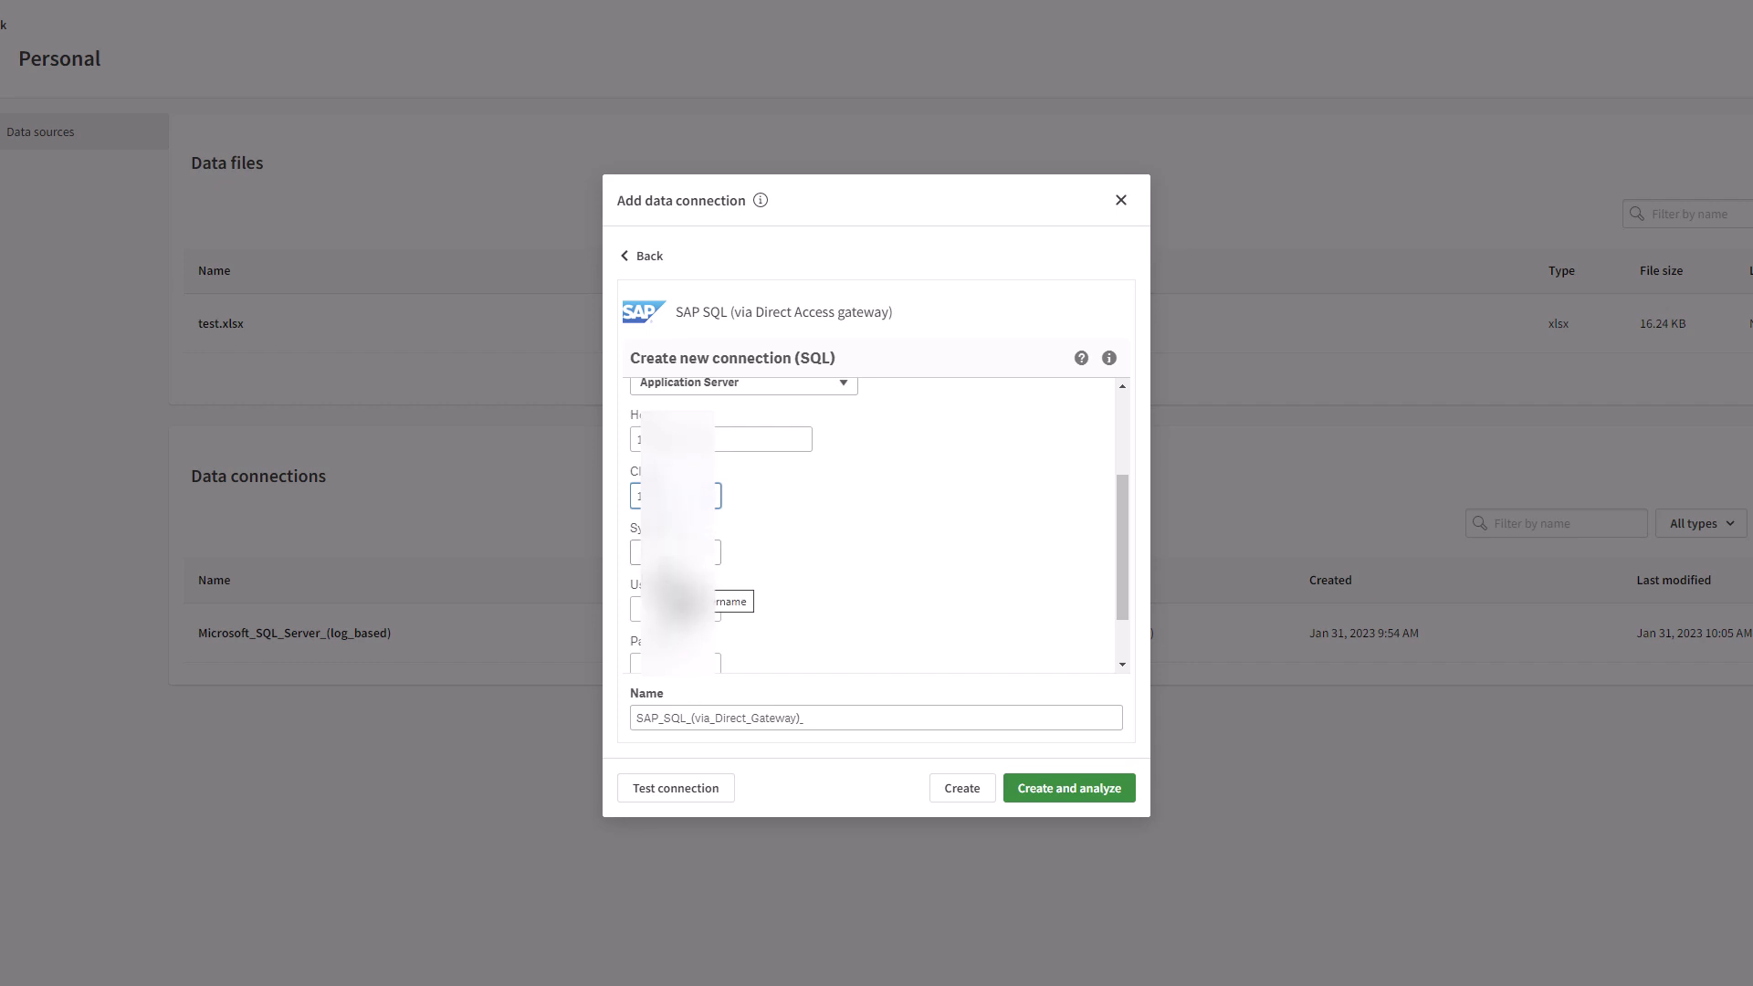
left_click(671, 553)
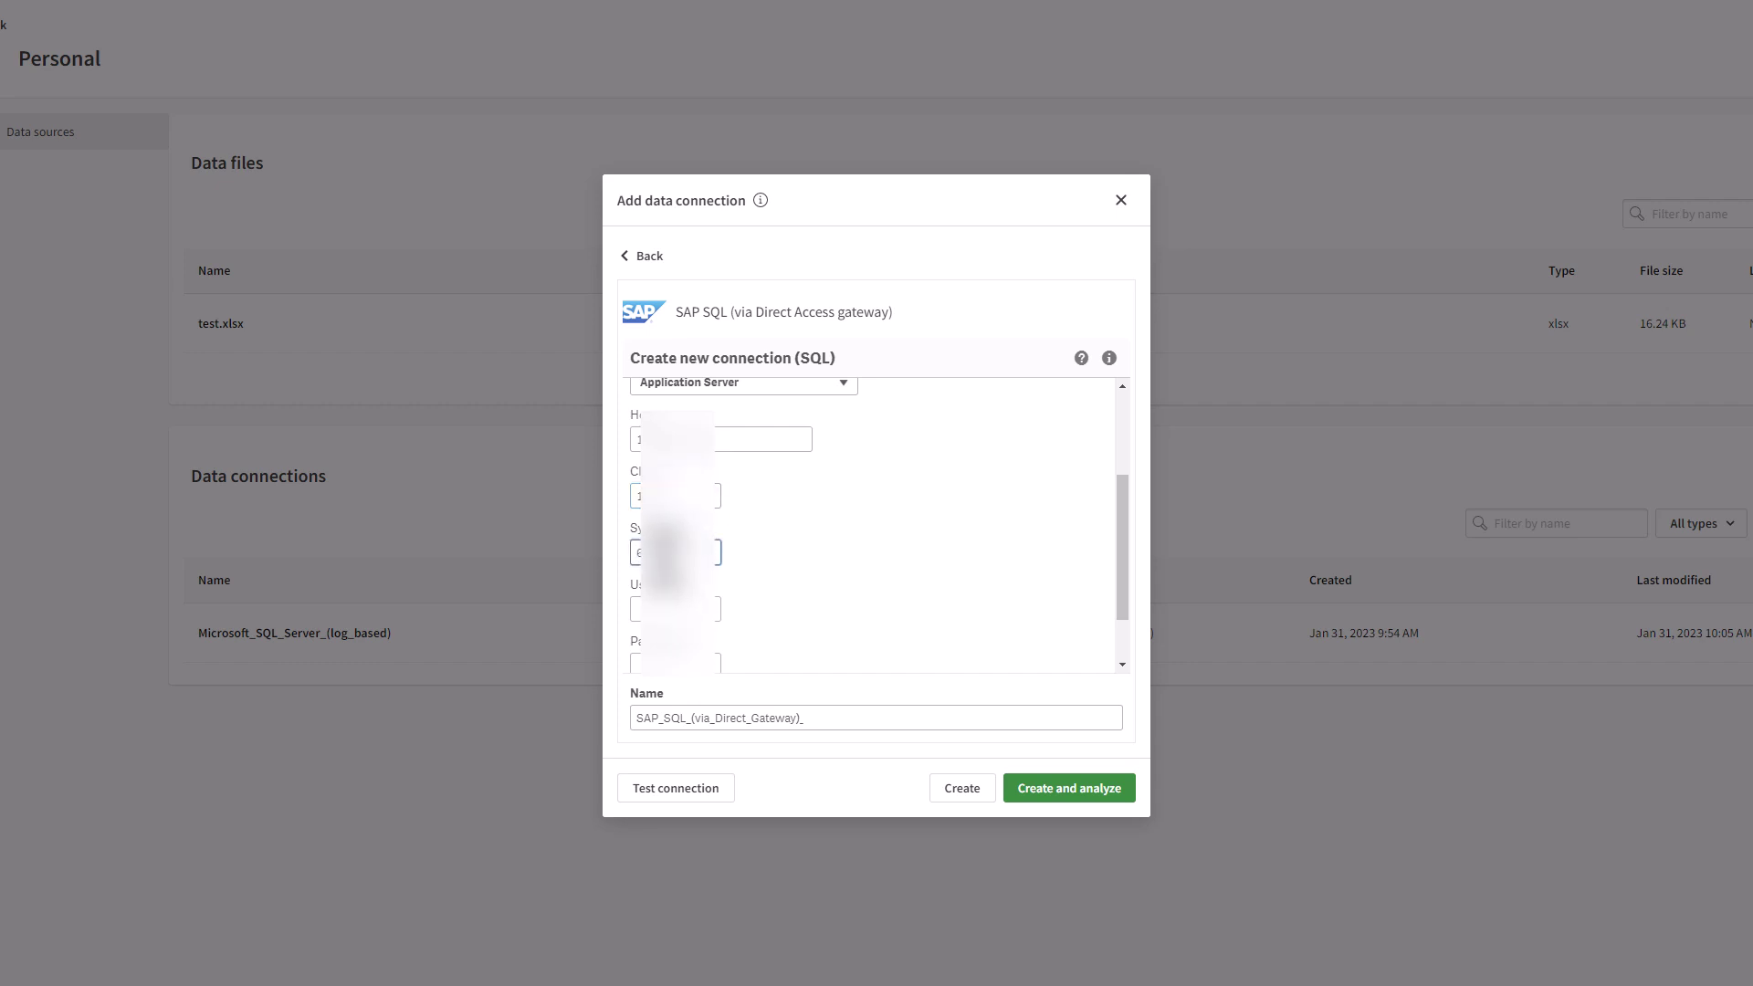
left_click(657, 609)
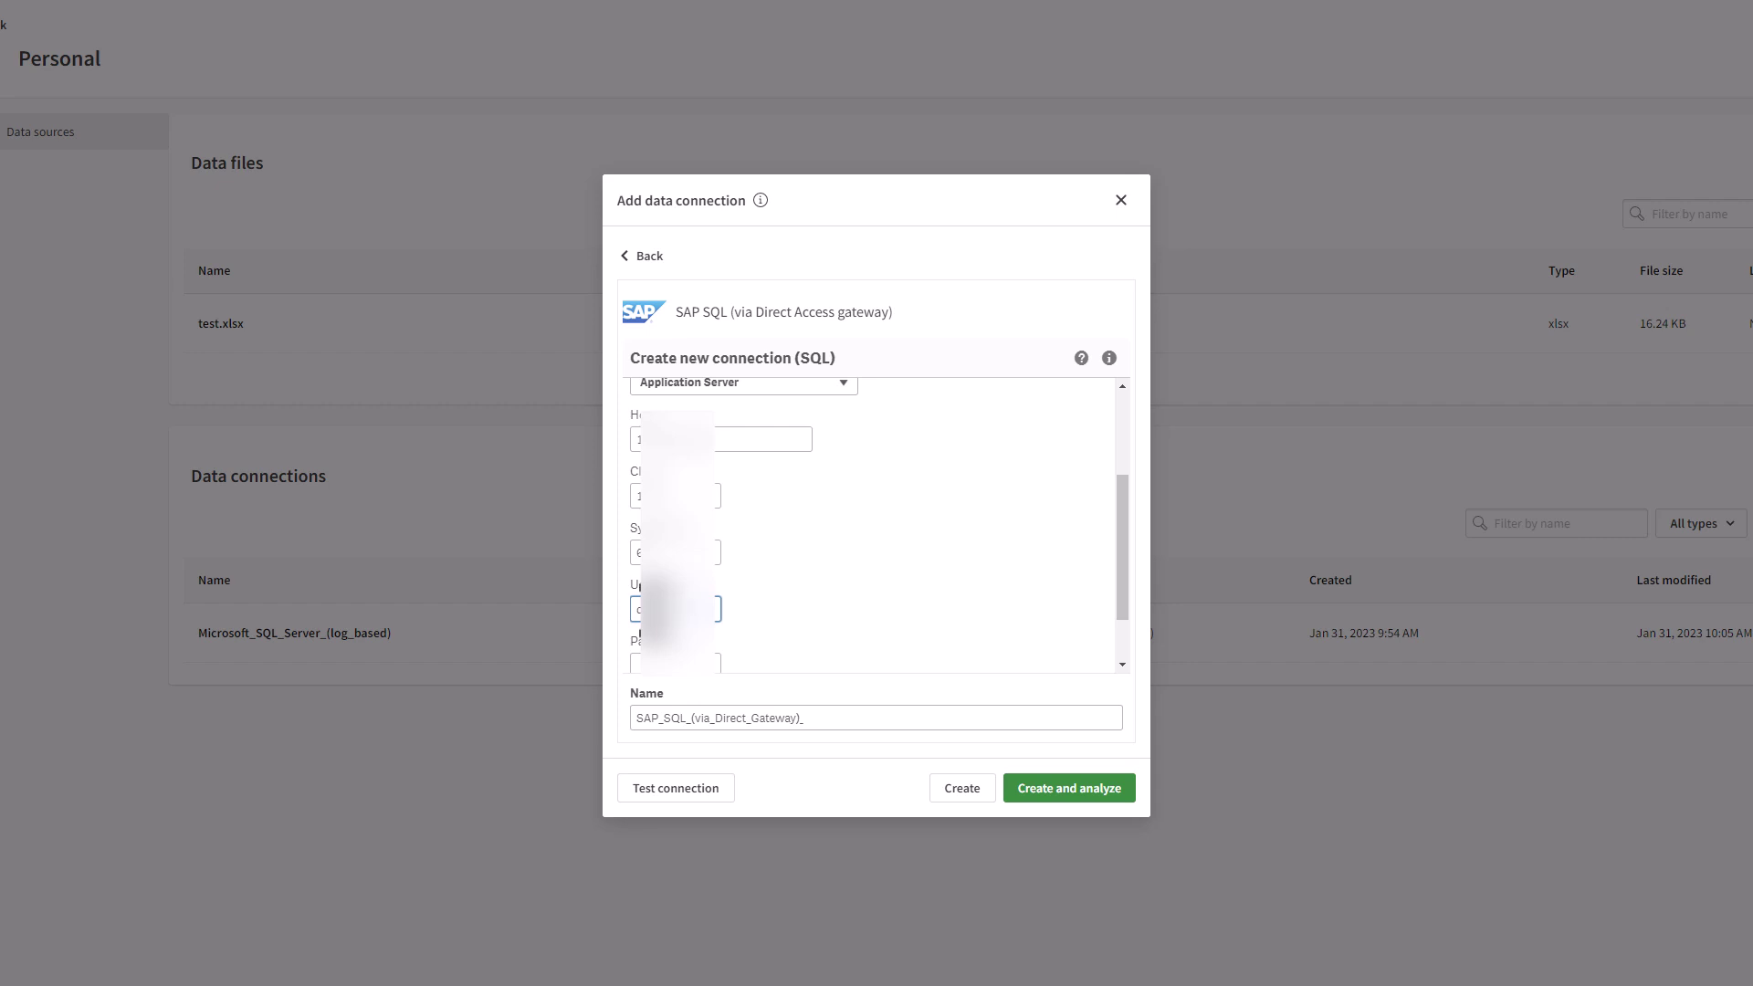
scroll(804, 621, "up", 1)
scroll(913, 603, "down", 2)
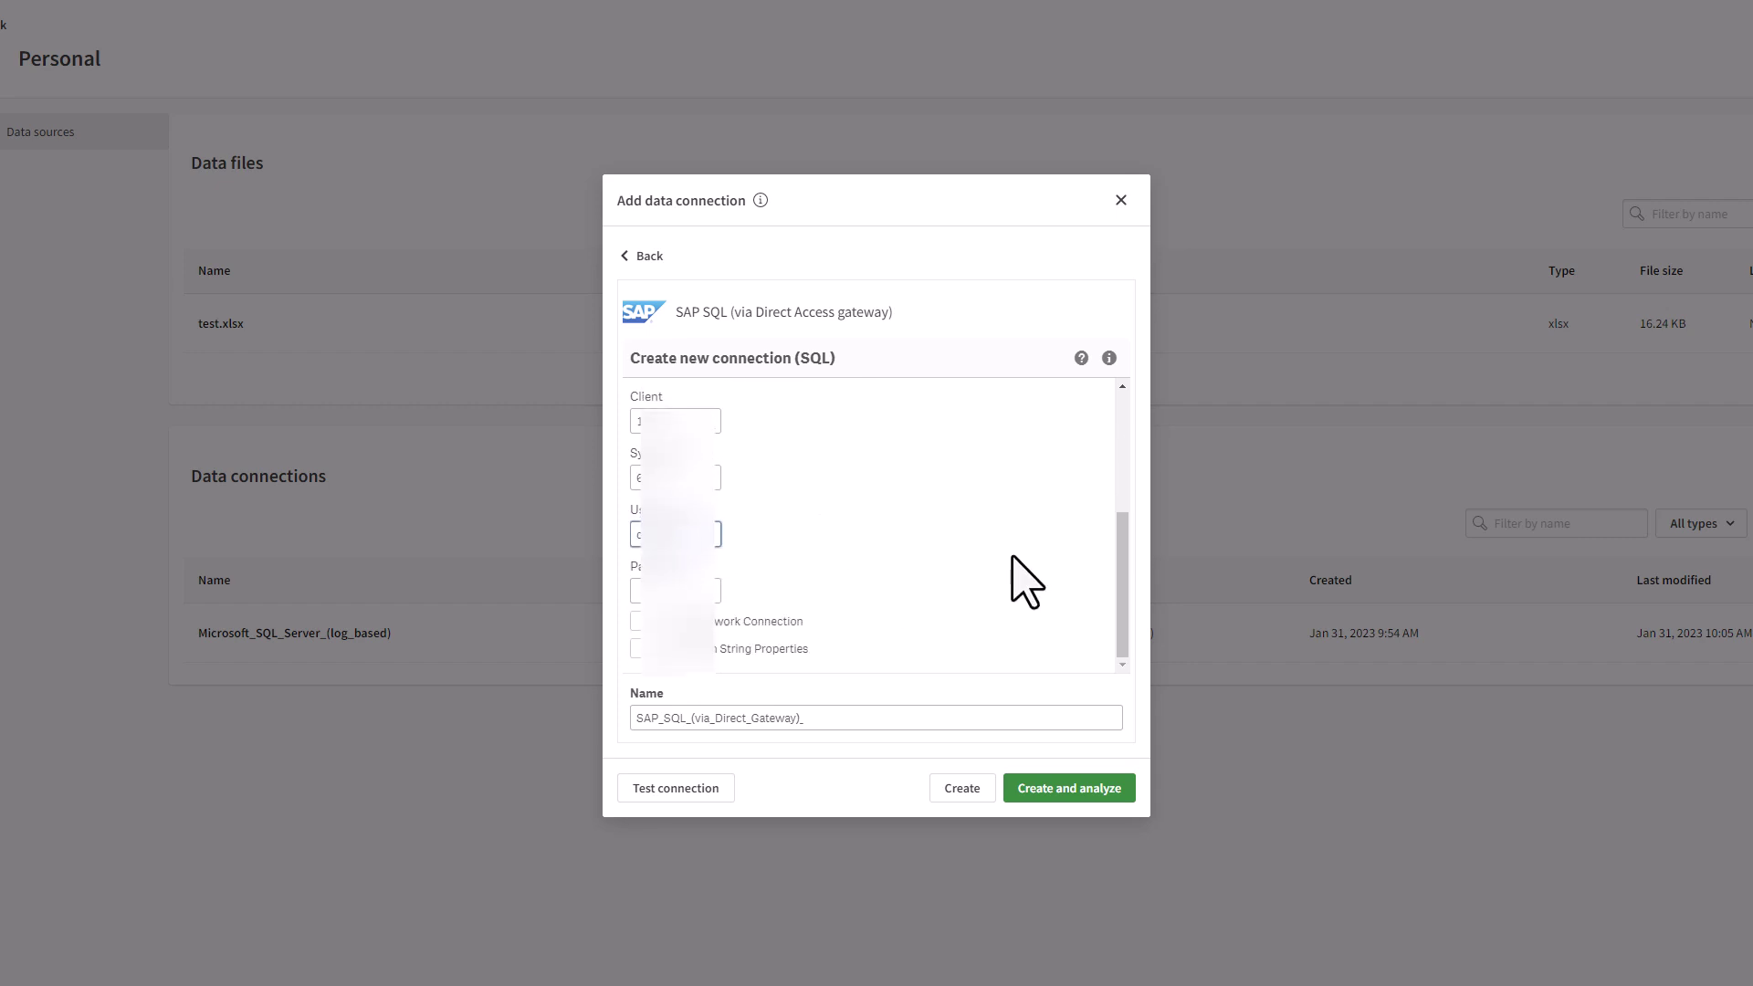
left_click(680, 591)
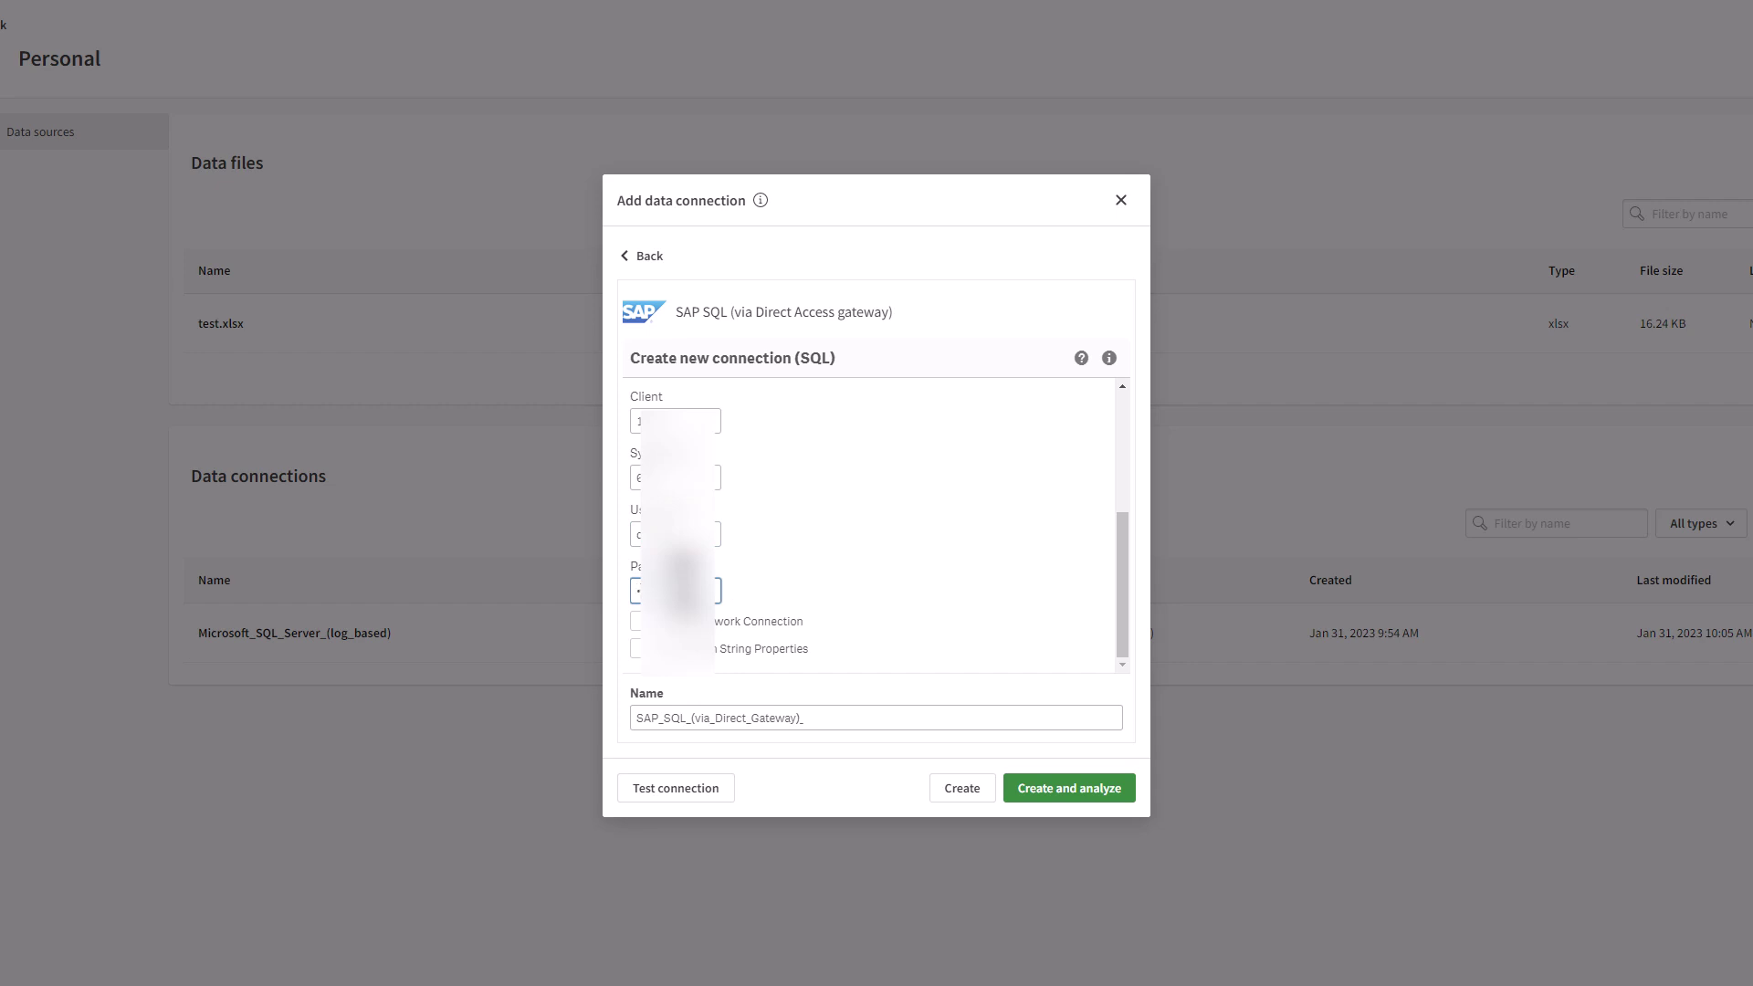
- Test the SAP SQL connection and create it under the name SAP_SQL_(via_Direct_Gateway)_10.7
left_click(925, 721)
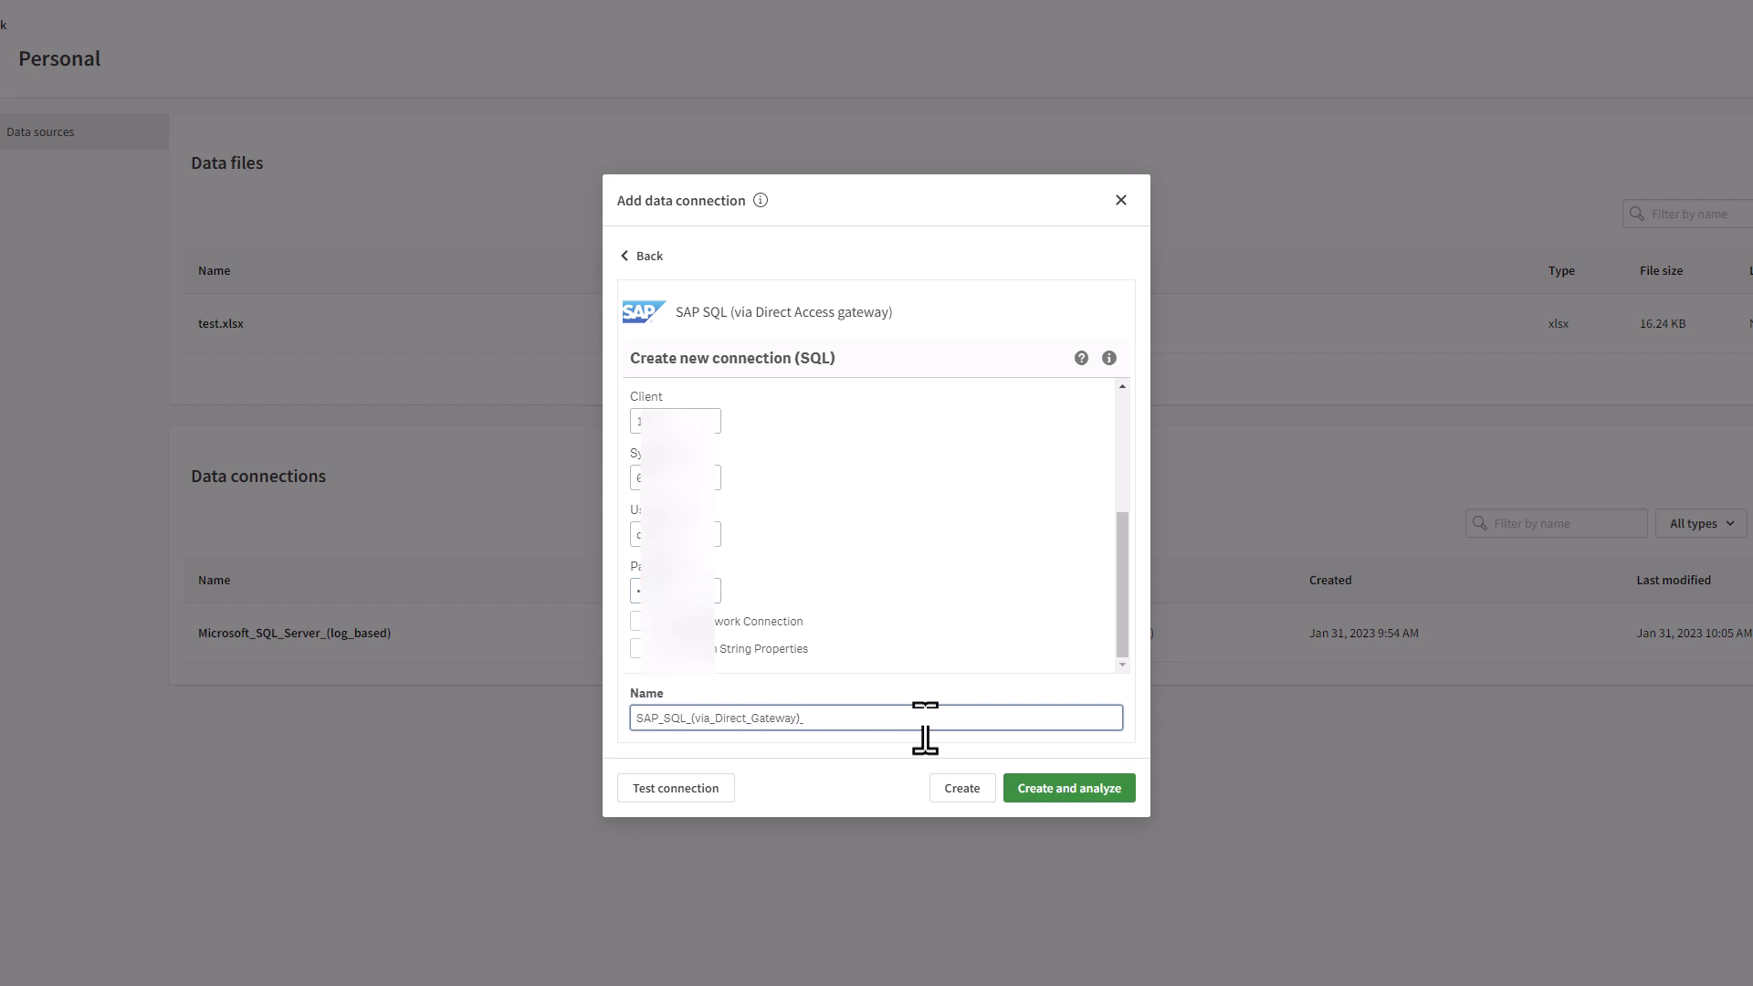
left_click(699, 790)
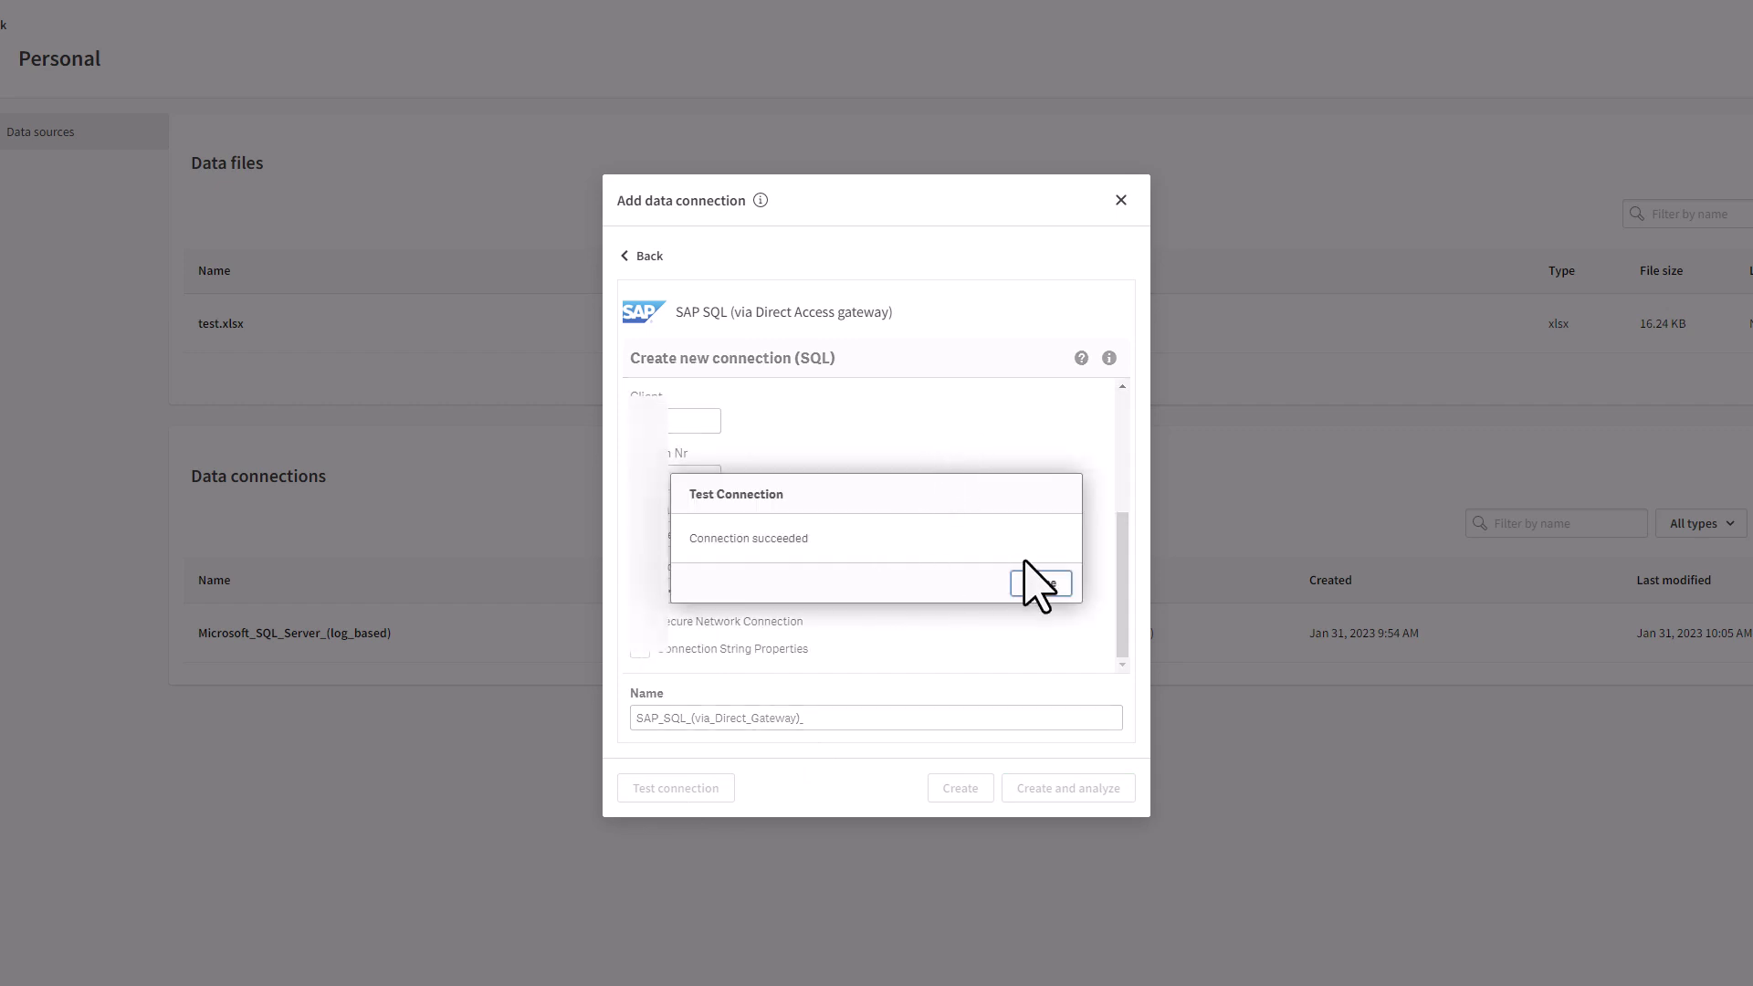
left_click(1039, 584)
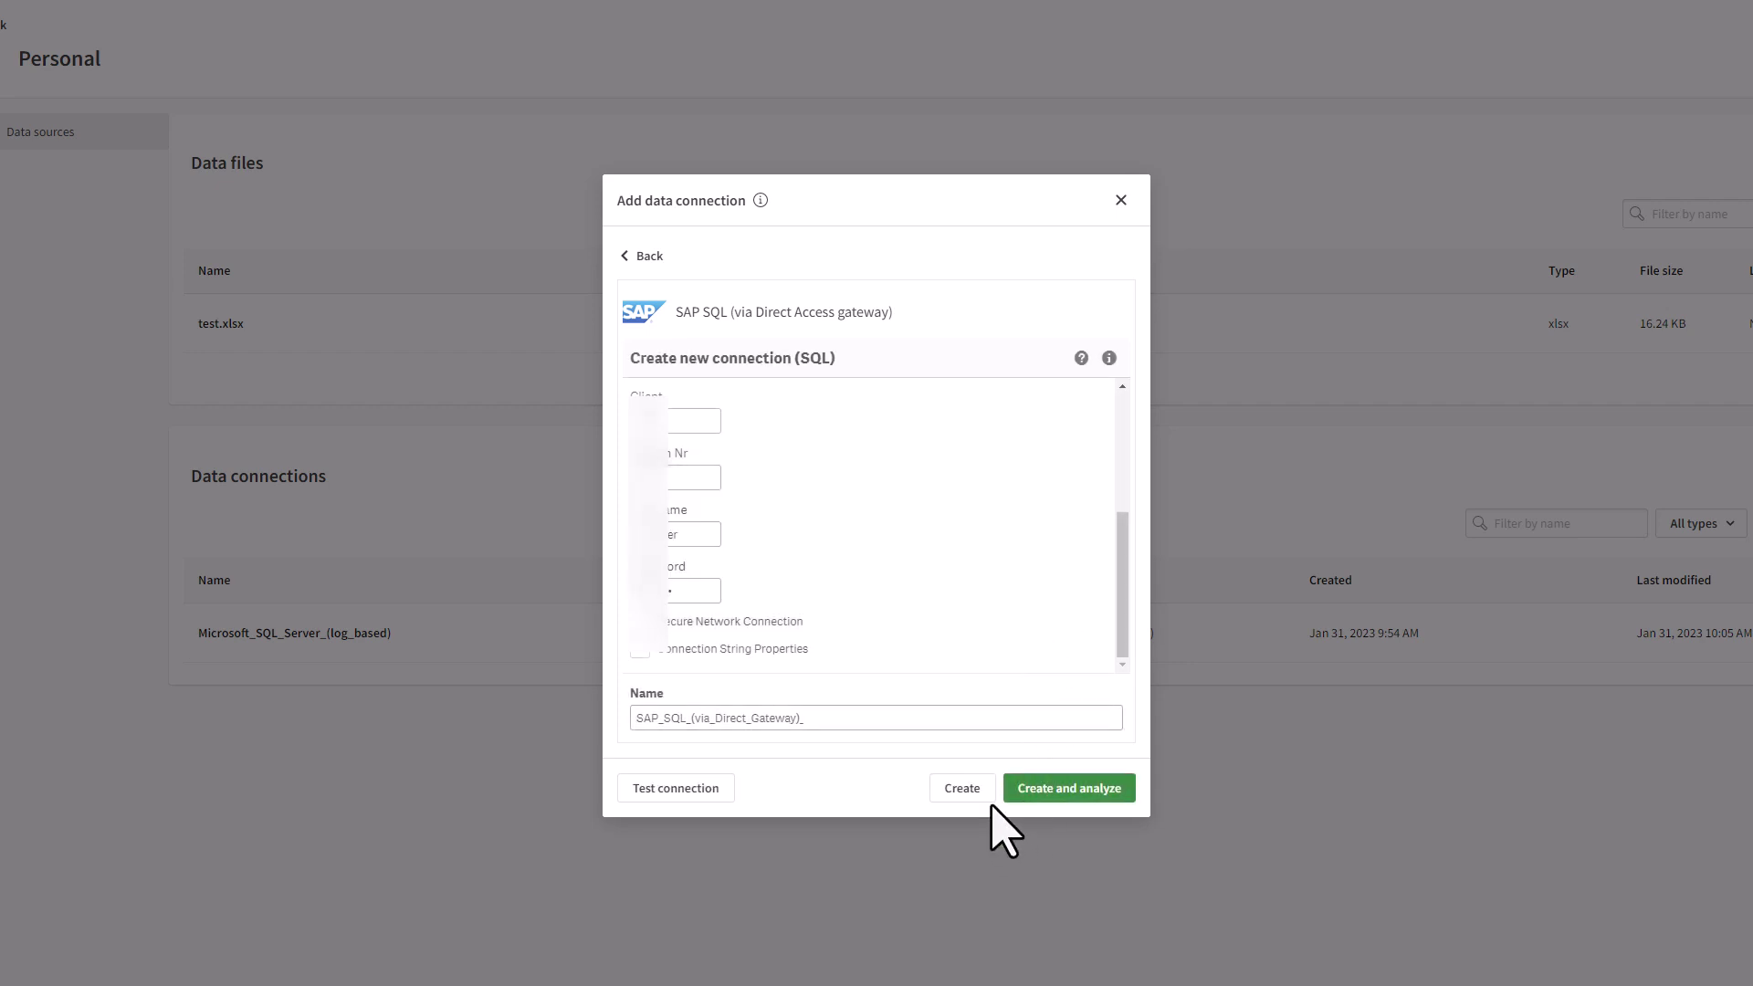
left_click(970, 791)
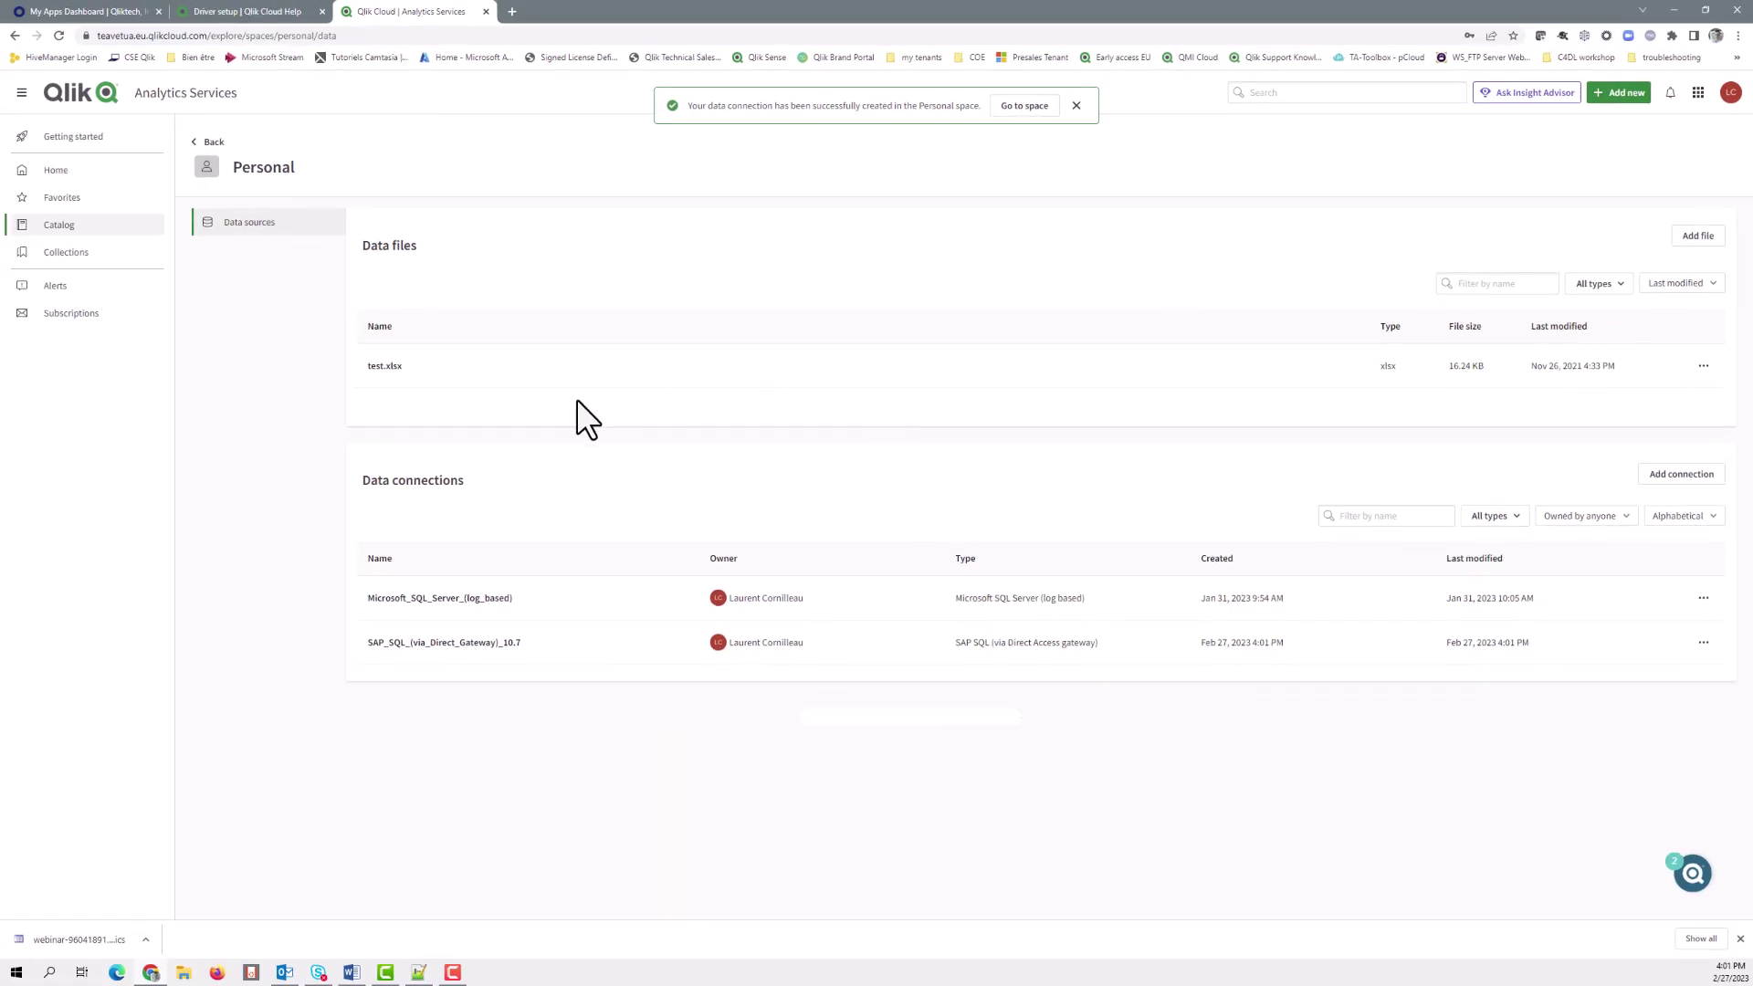
- Start another data connection in the Personal space, using the SAP BW (via Direct Access gateway) source
left_click(1699, 477)
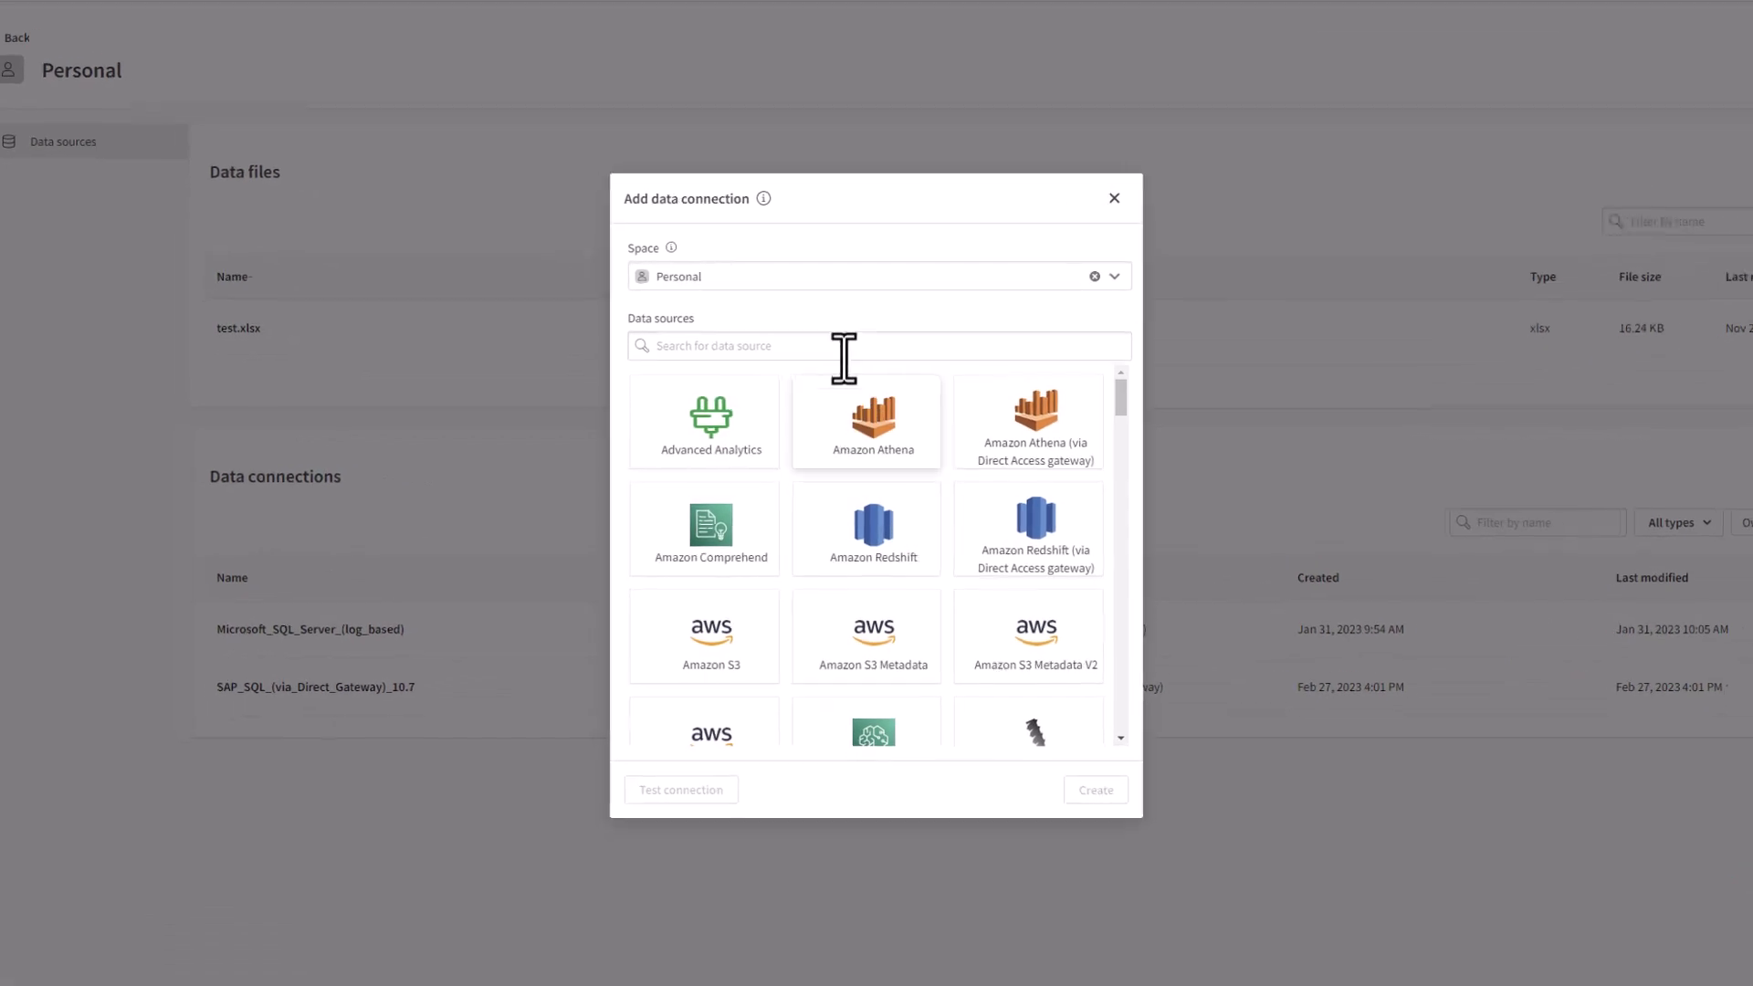
left_click(830, 352)
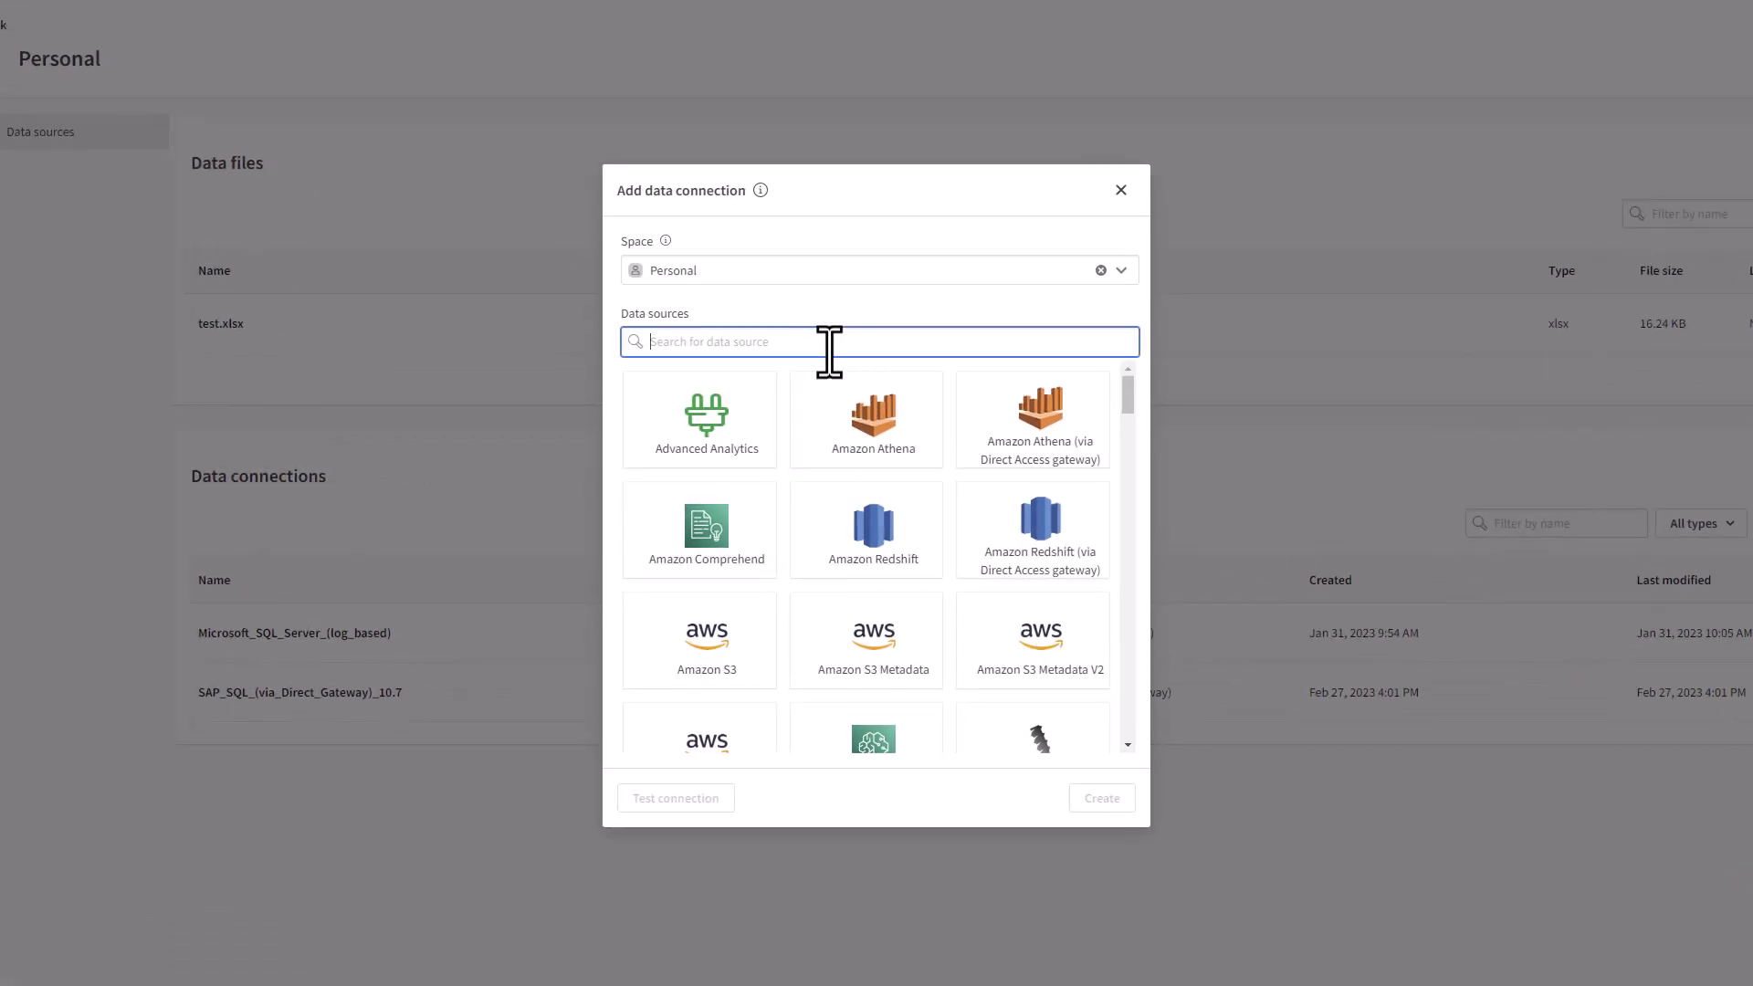
type("SAP")
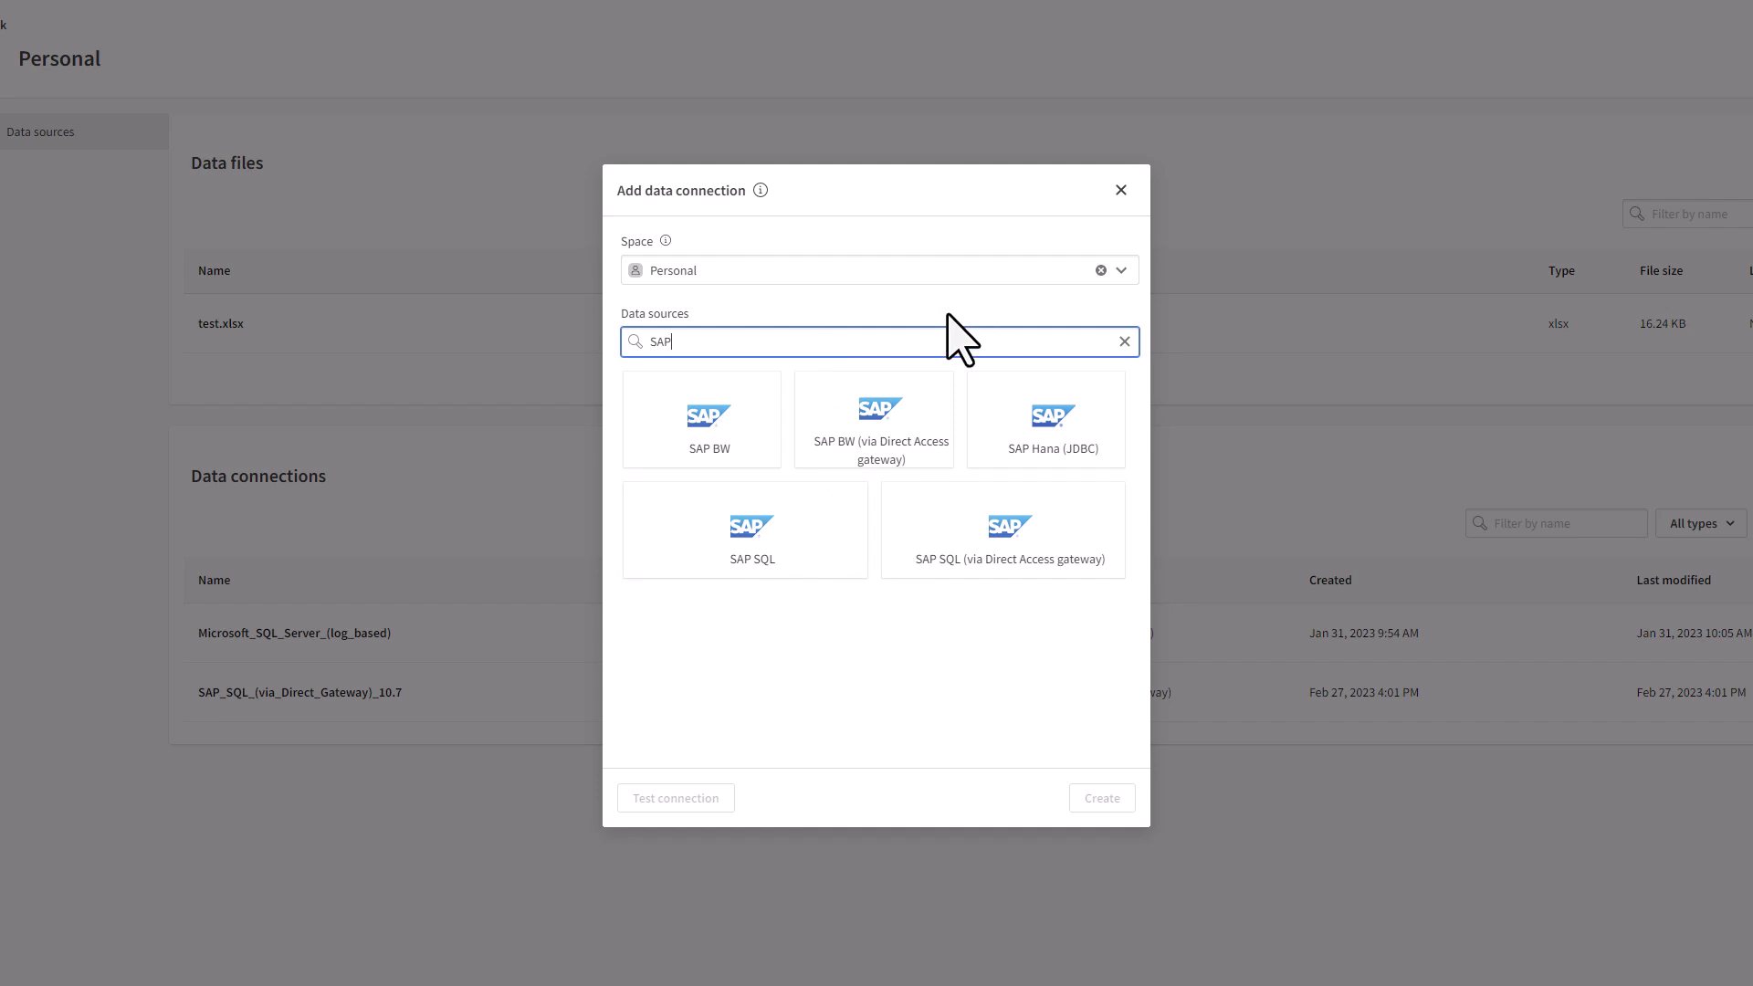
left_click(881, 448)
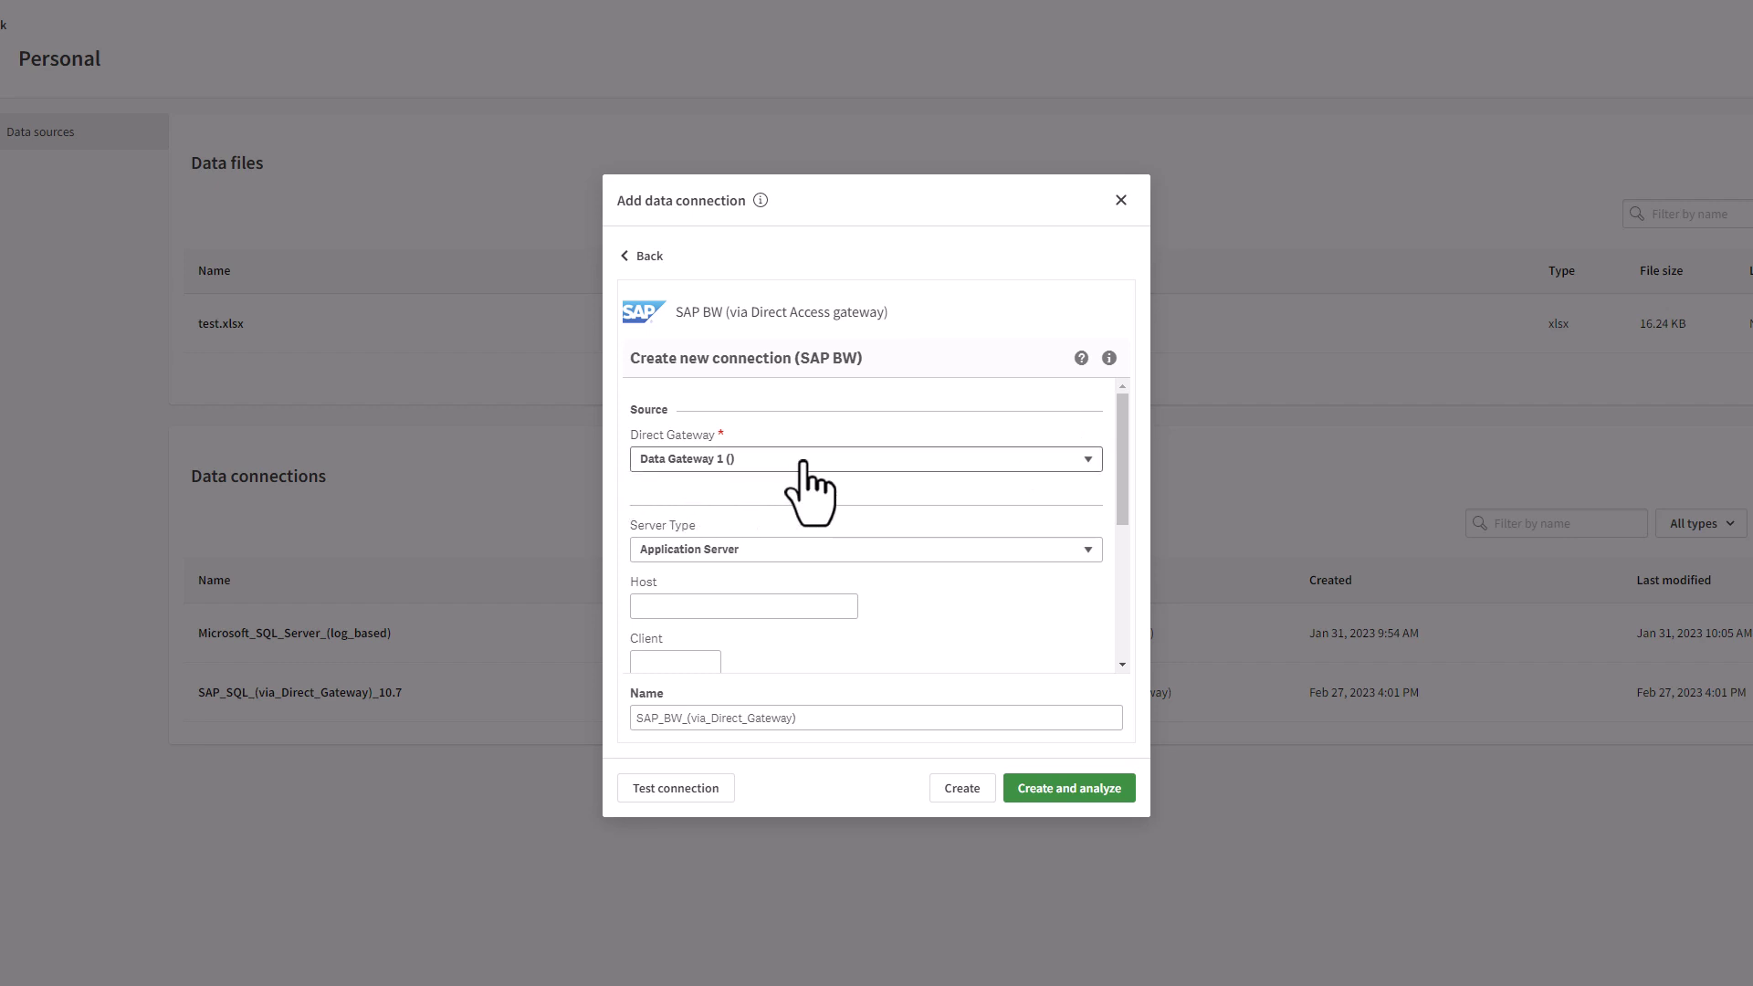
- Fill in the SAP BW connection's host address, client and system number for the application server
left_click_drag(1115, 474, 1114, 555)
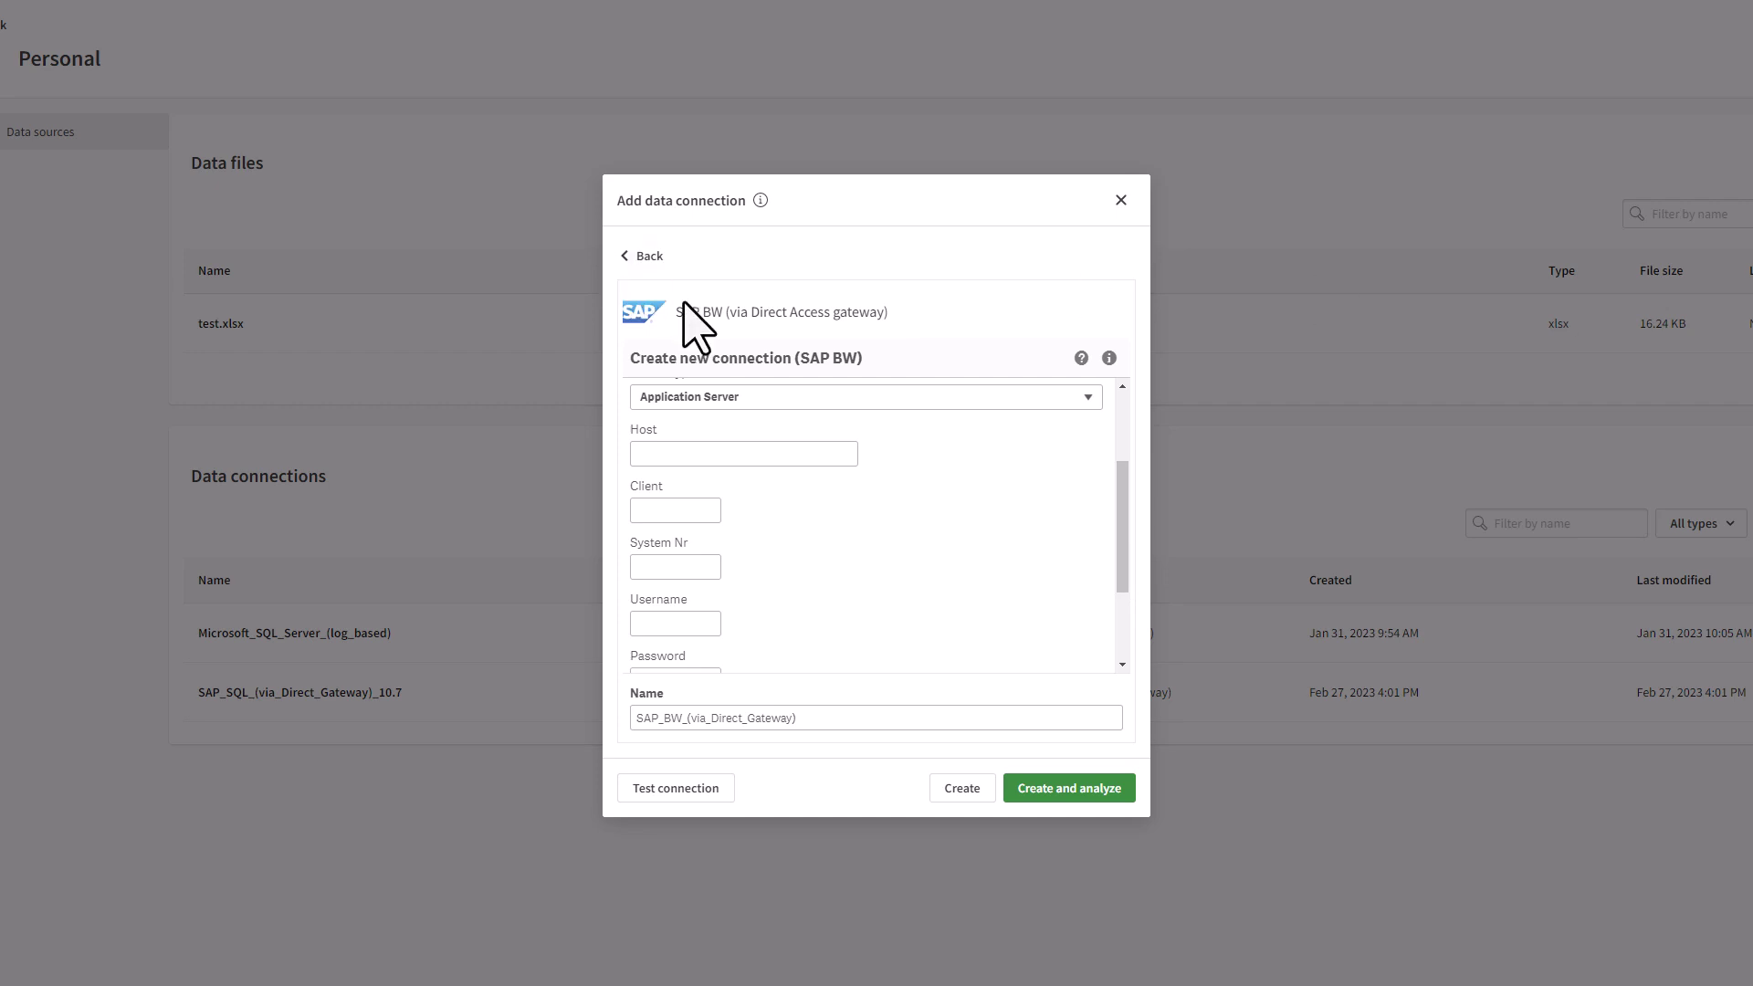
left_click(704, 455)
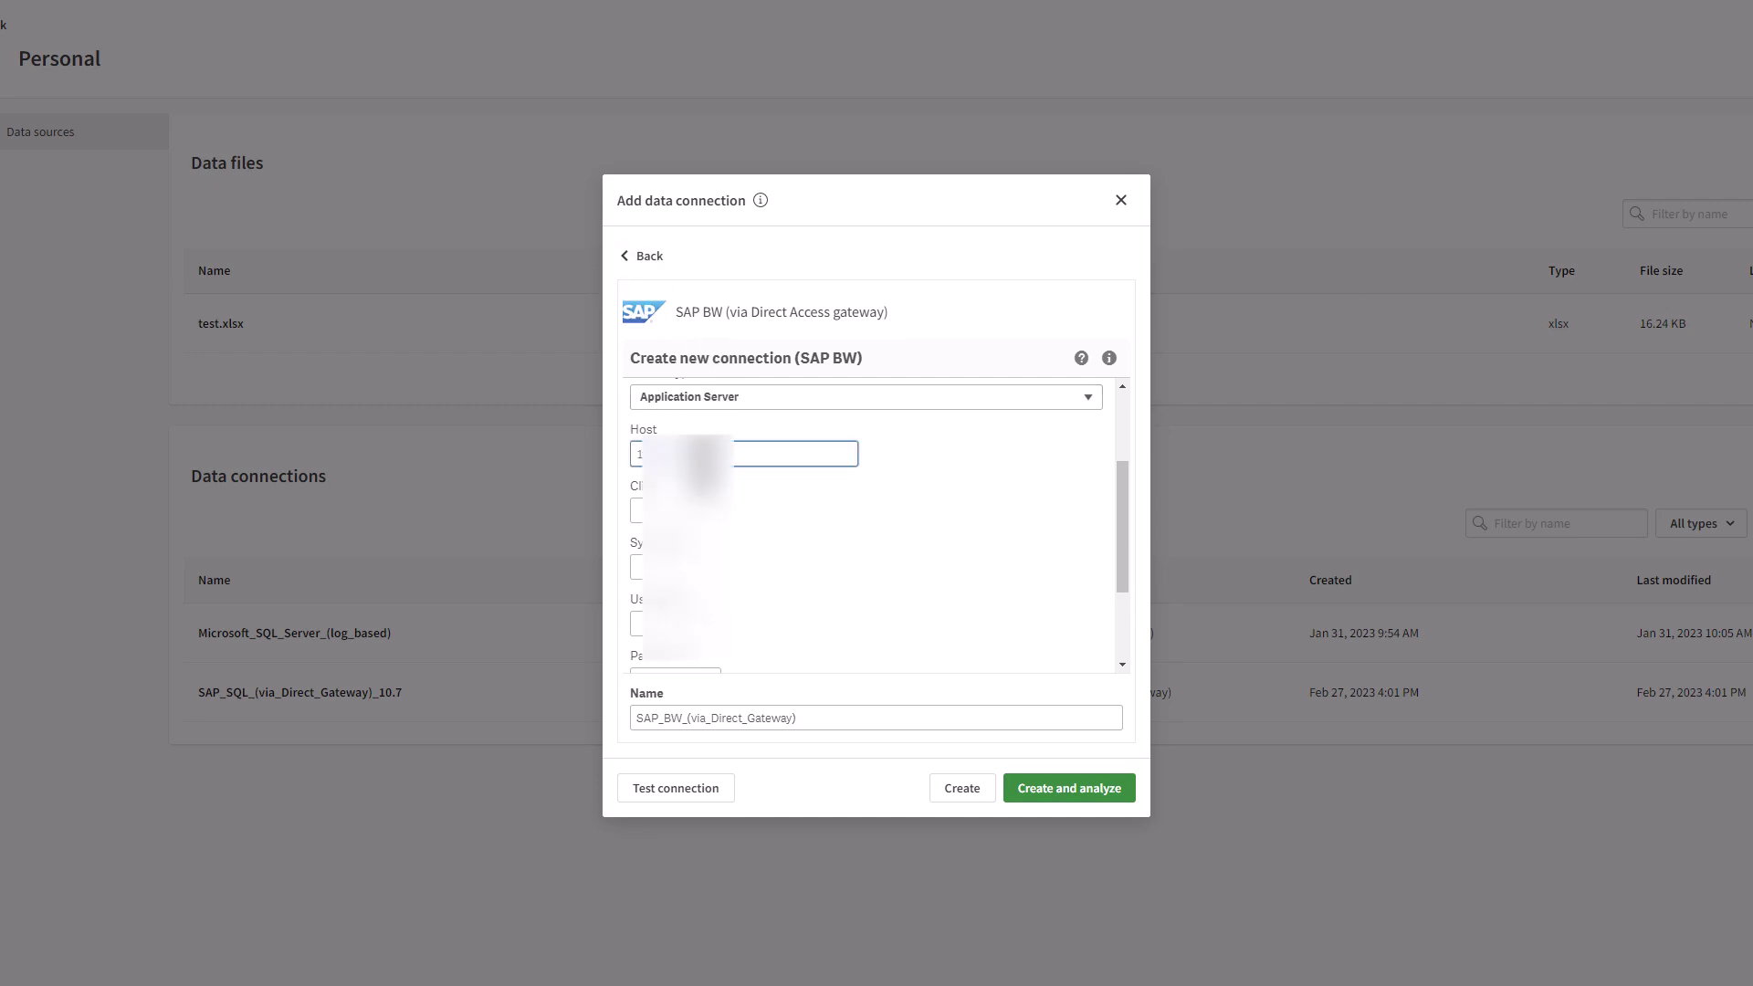
type("1")
key("Tab")
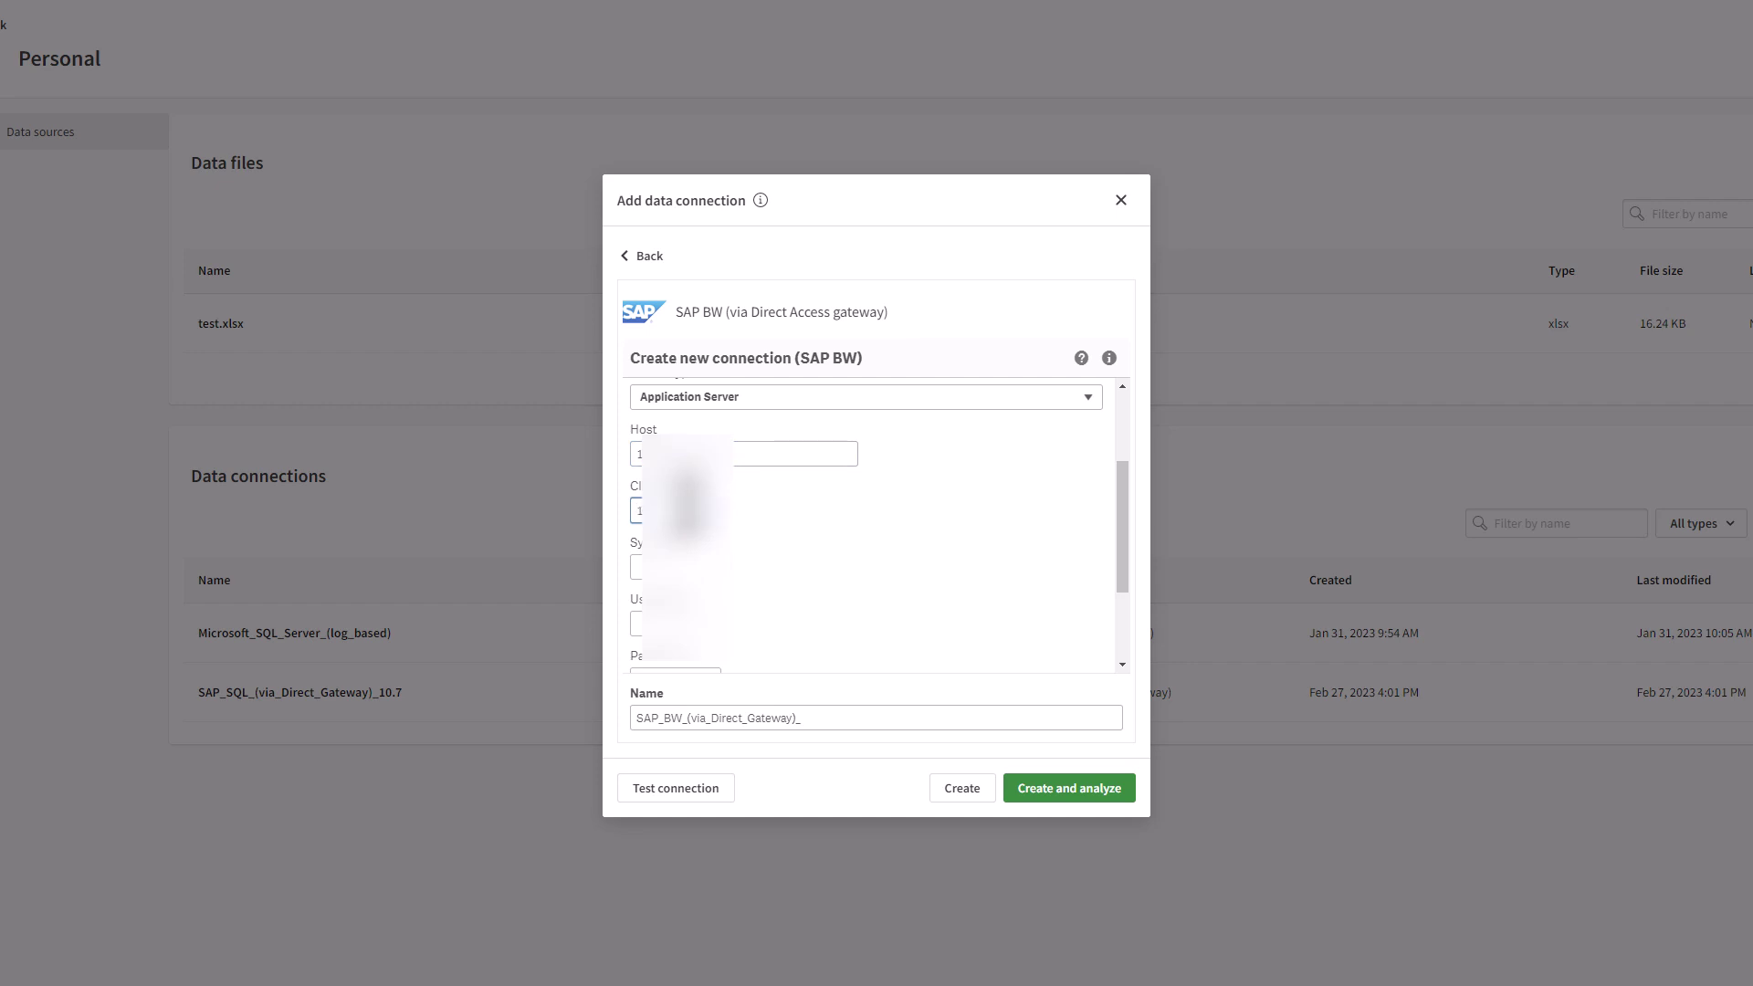
key("Tab")
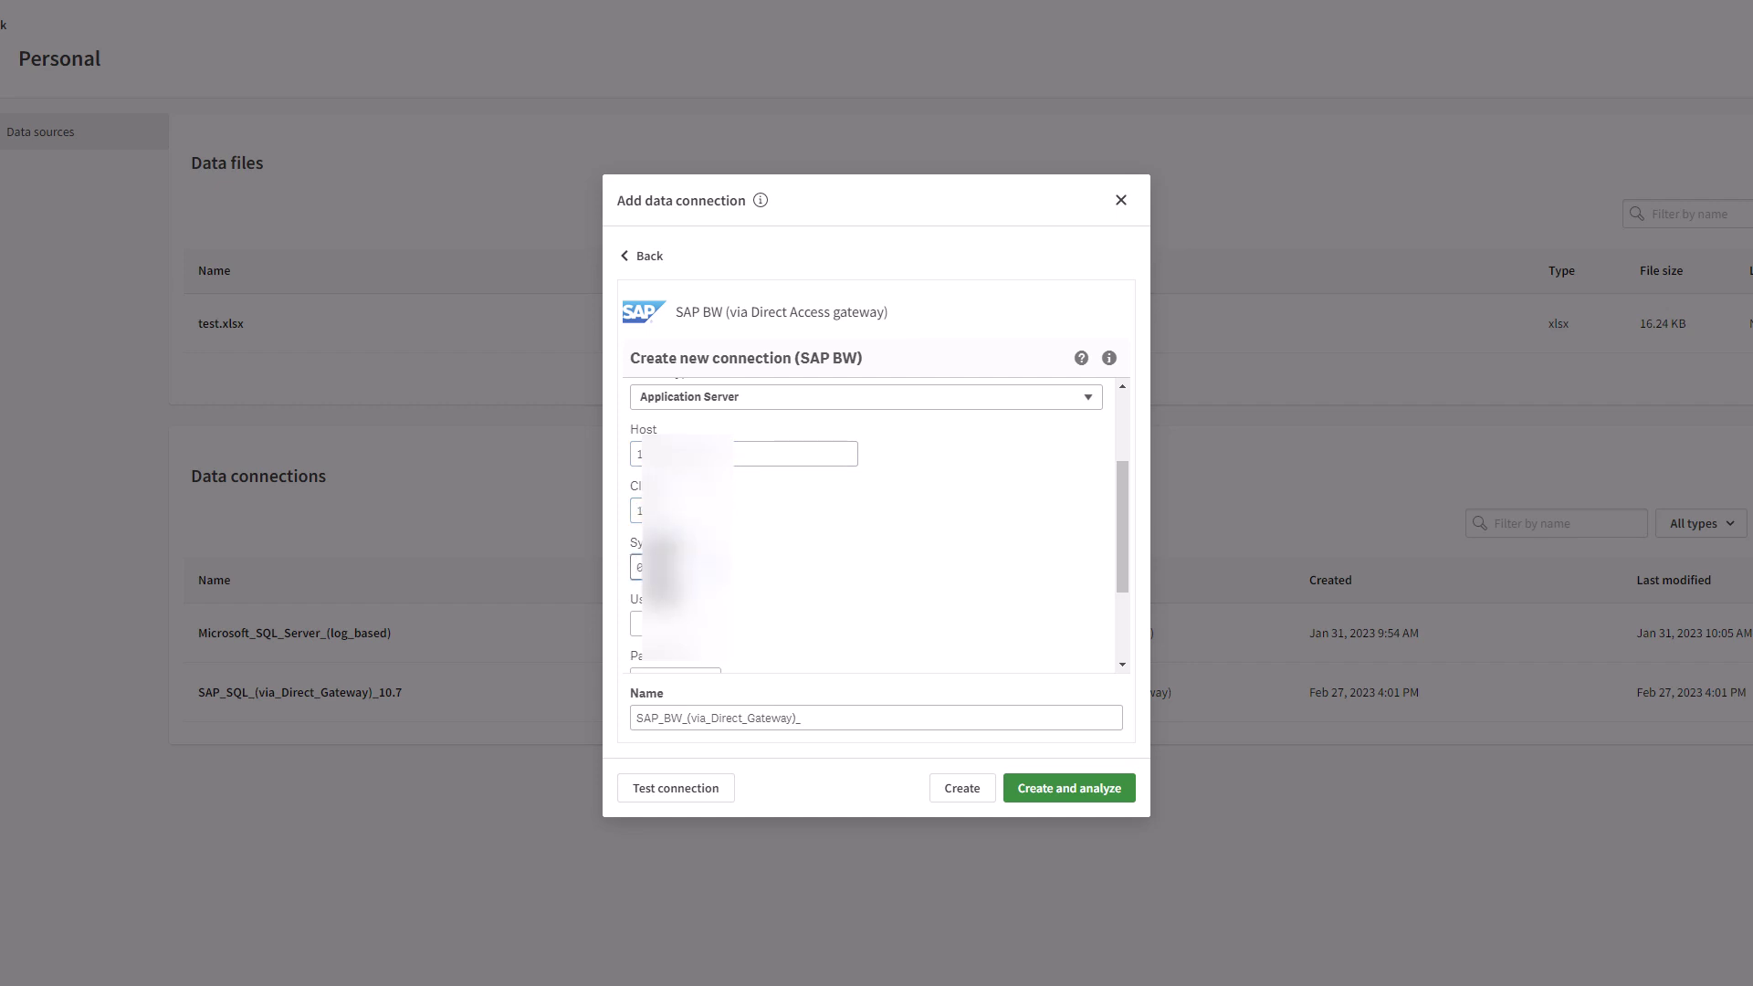
- Enter the SAP username and password for the SAP BW connection
left_click(1122, 665)
key("Tab")
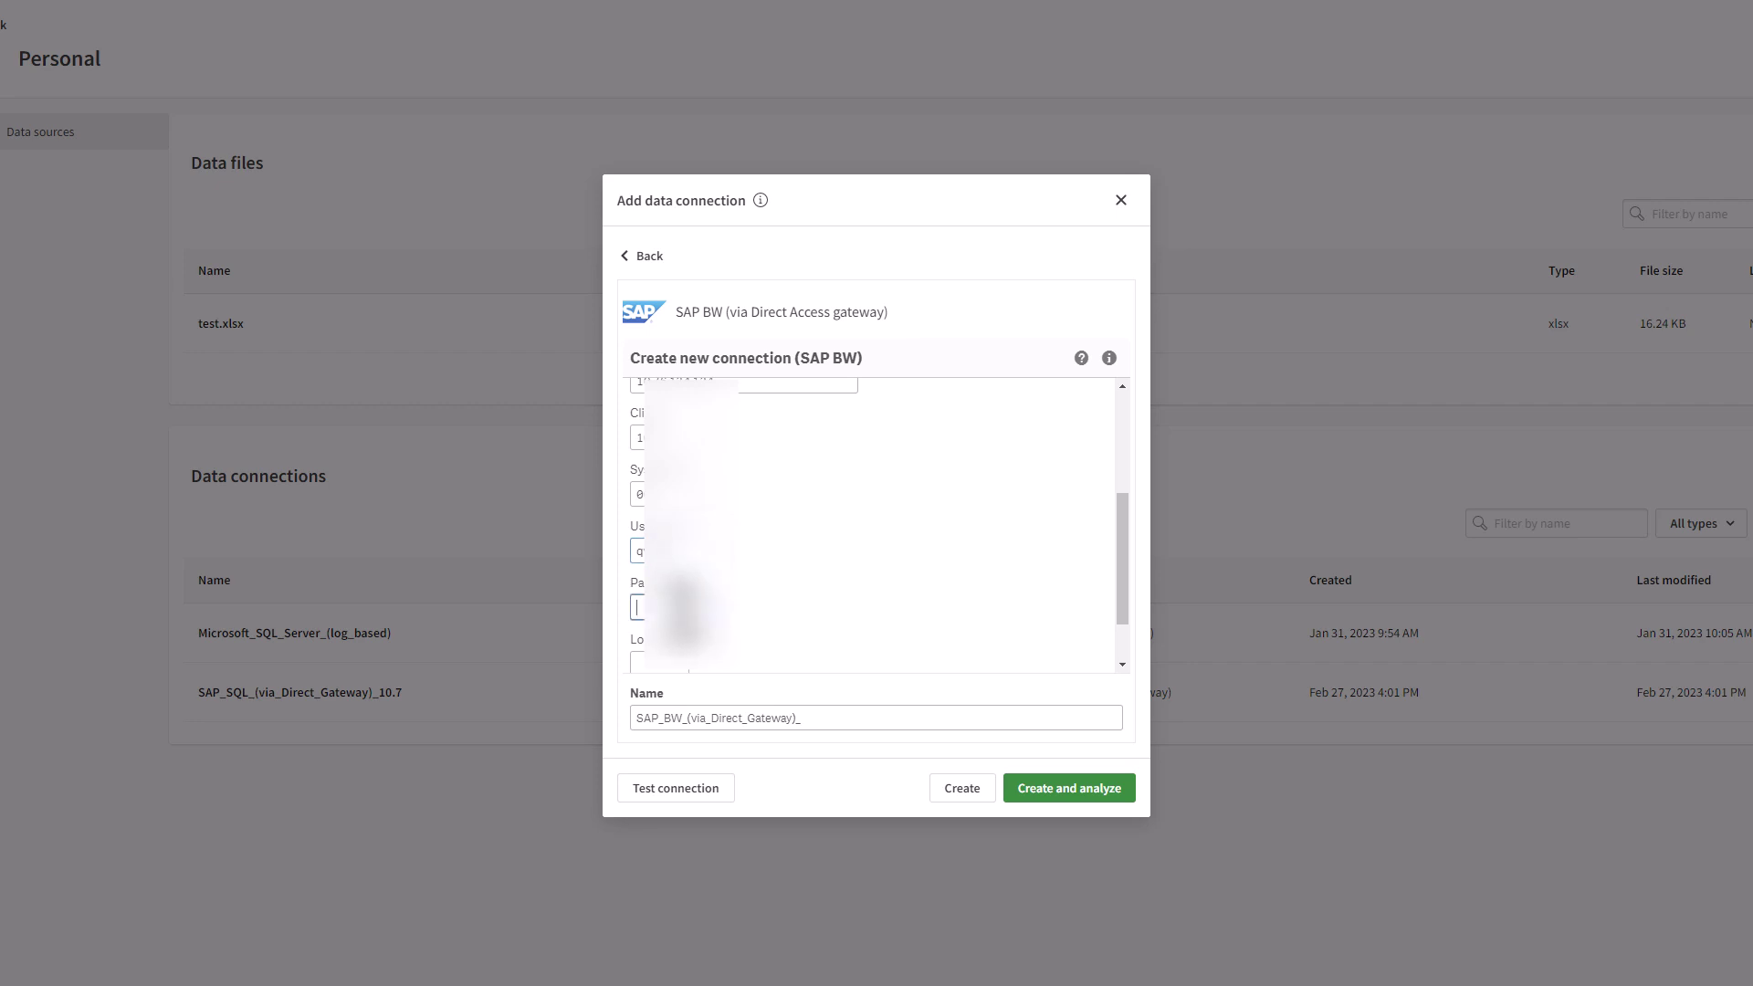
left_click(884, 520)
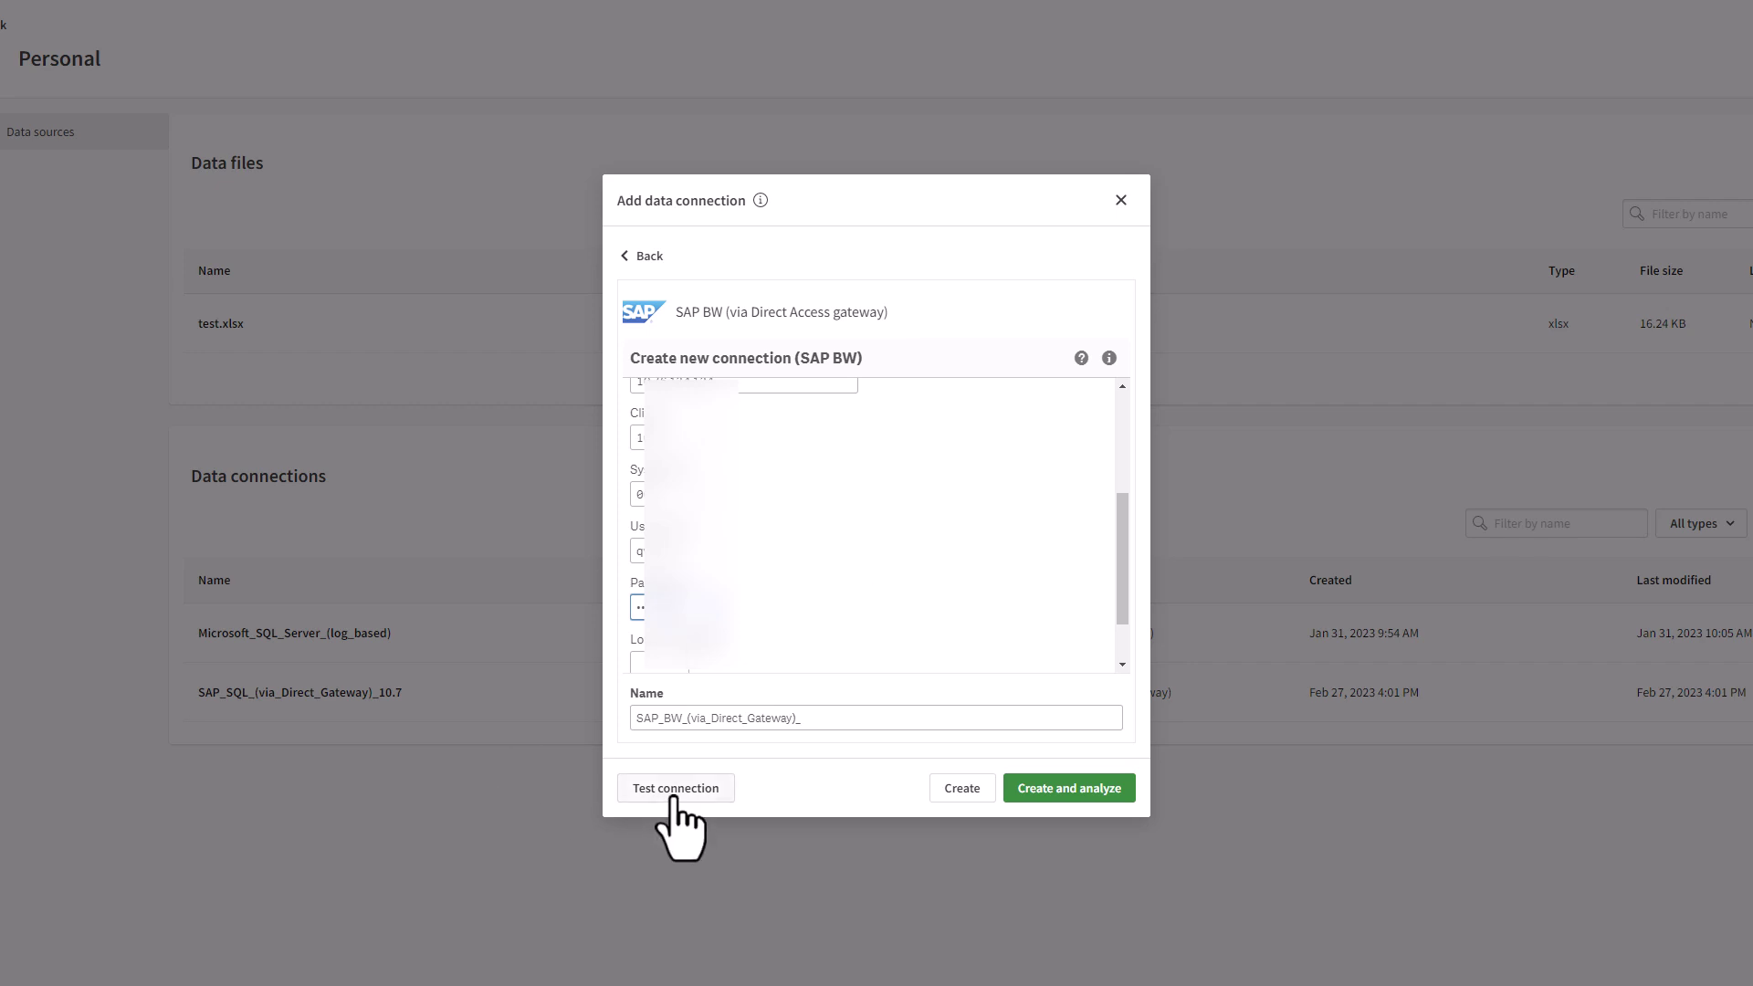
- Test the SAP BW connection and create it with the suggested name
left_click(709, 791)
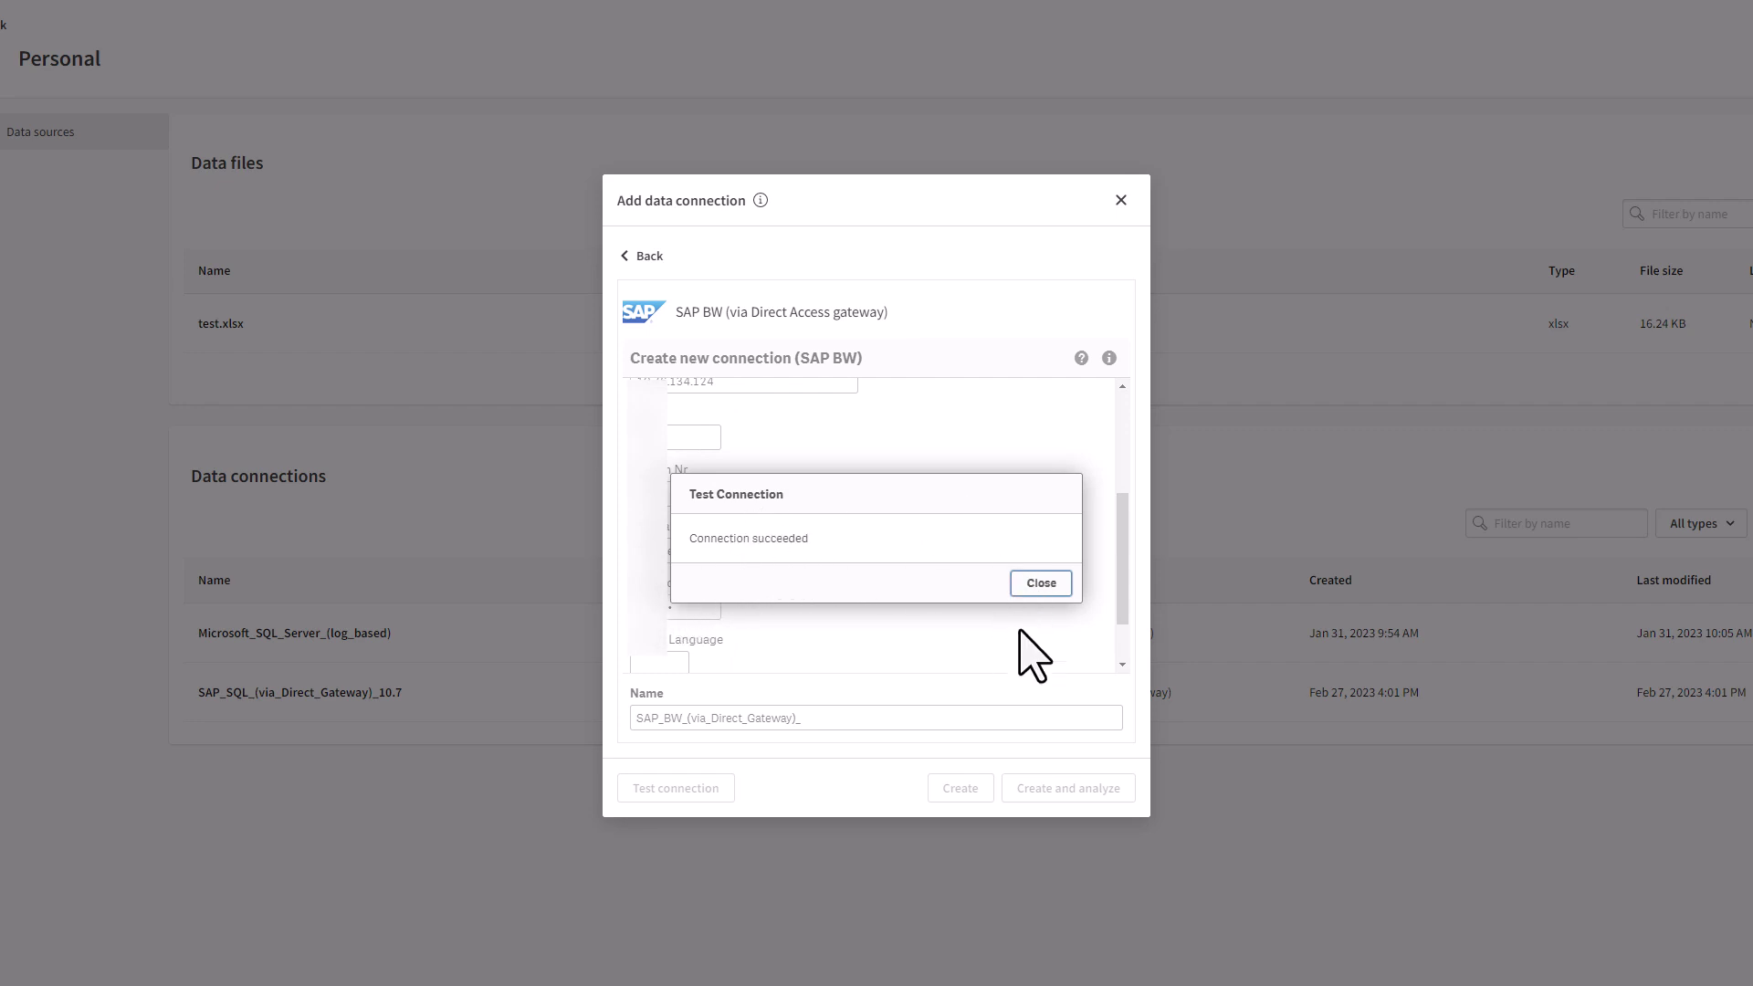
left_click(1040, 585)
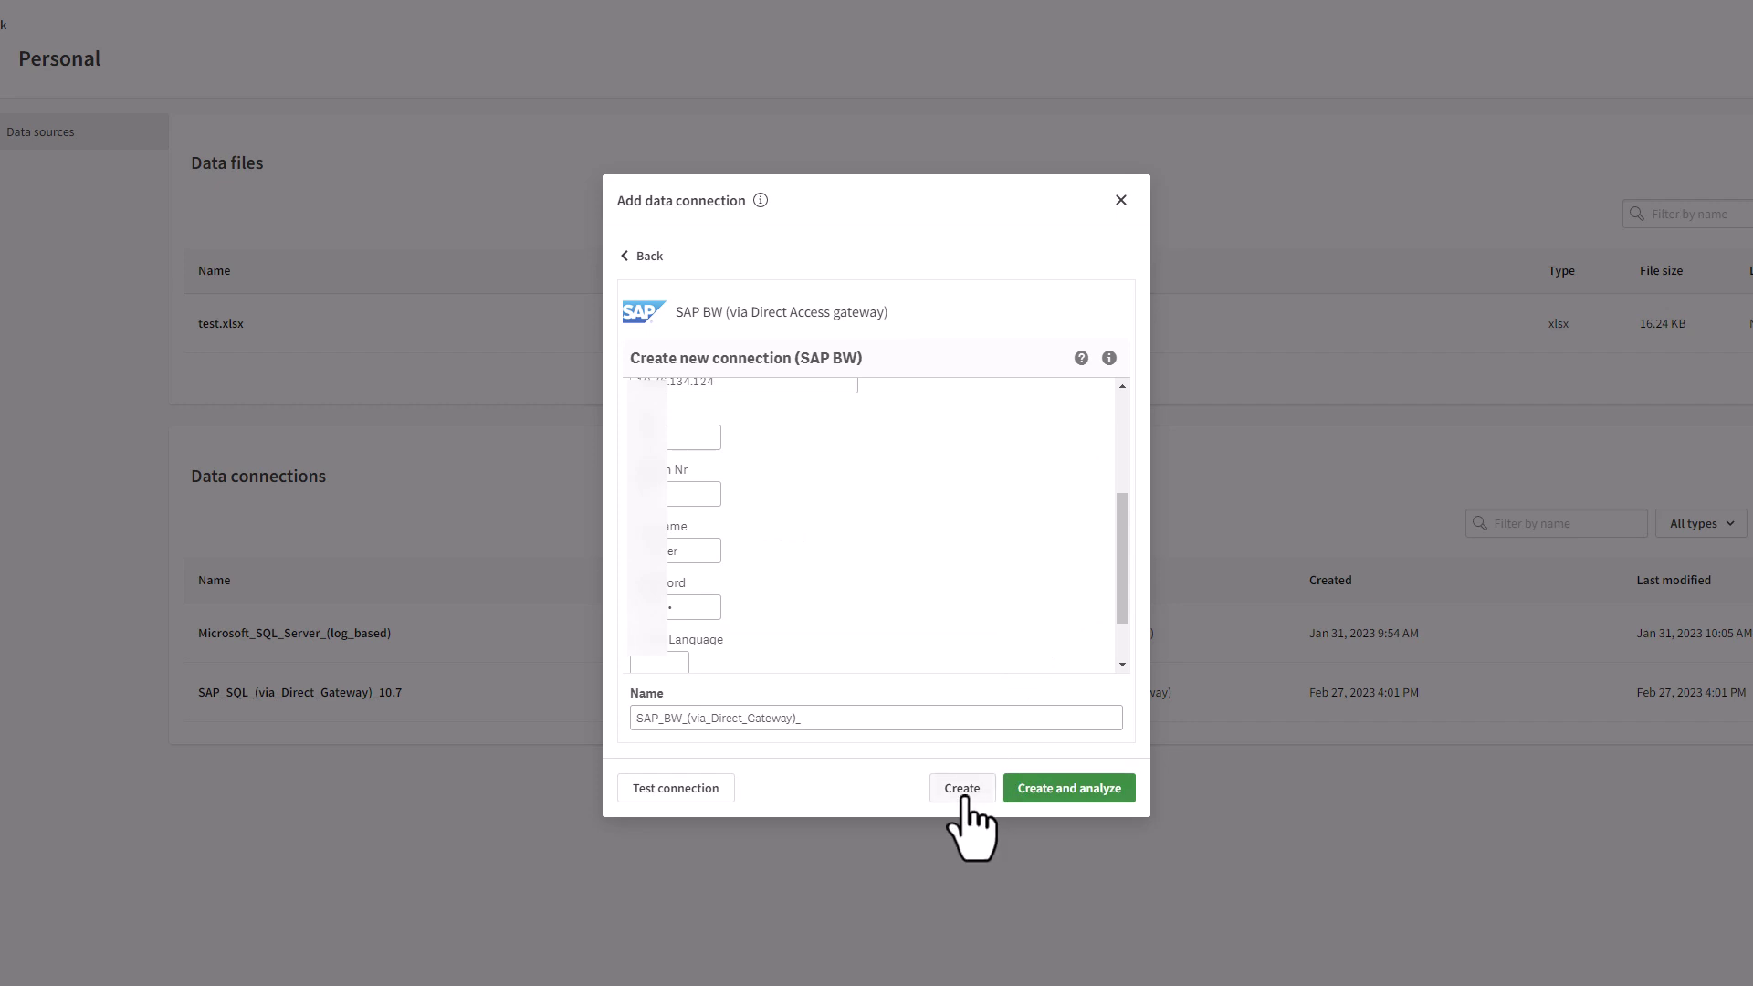
left_click(962, 789)
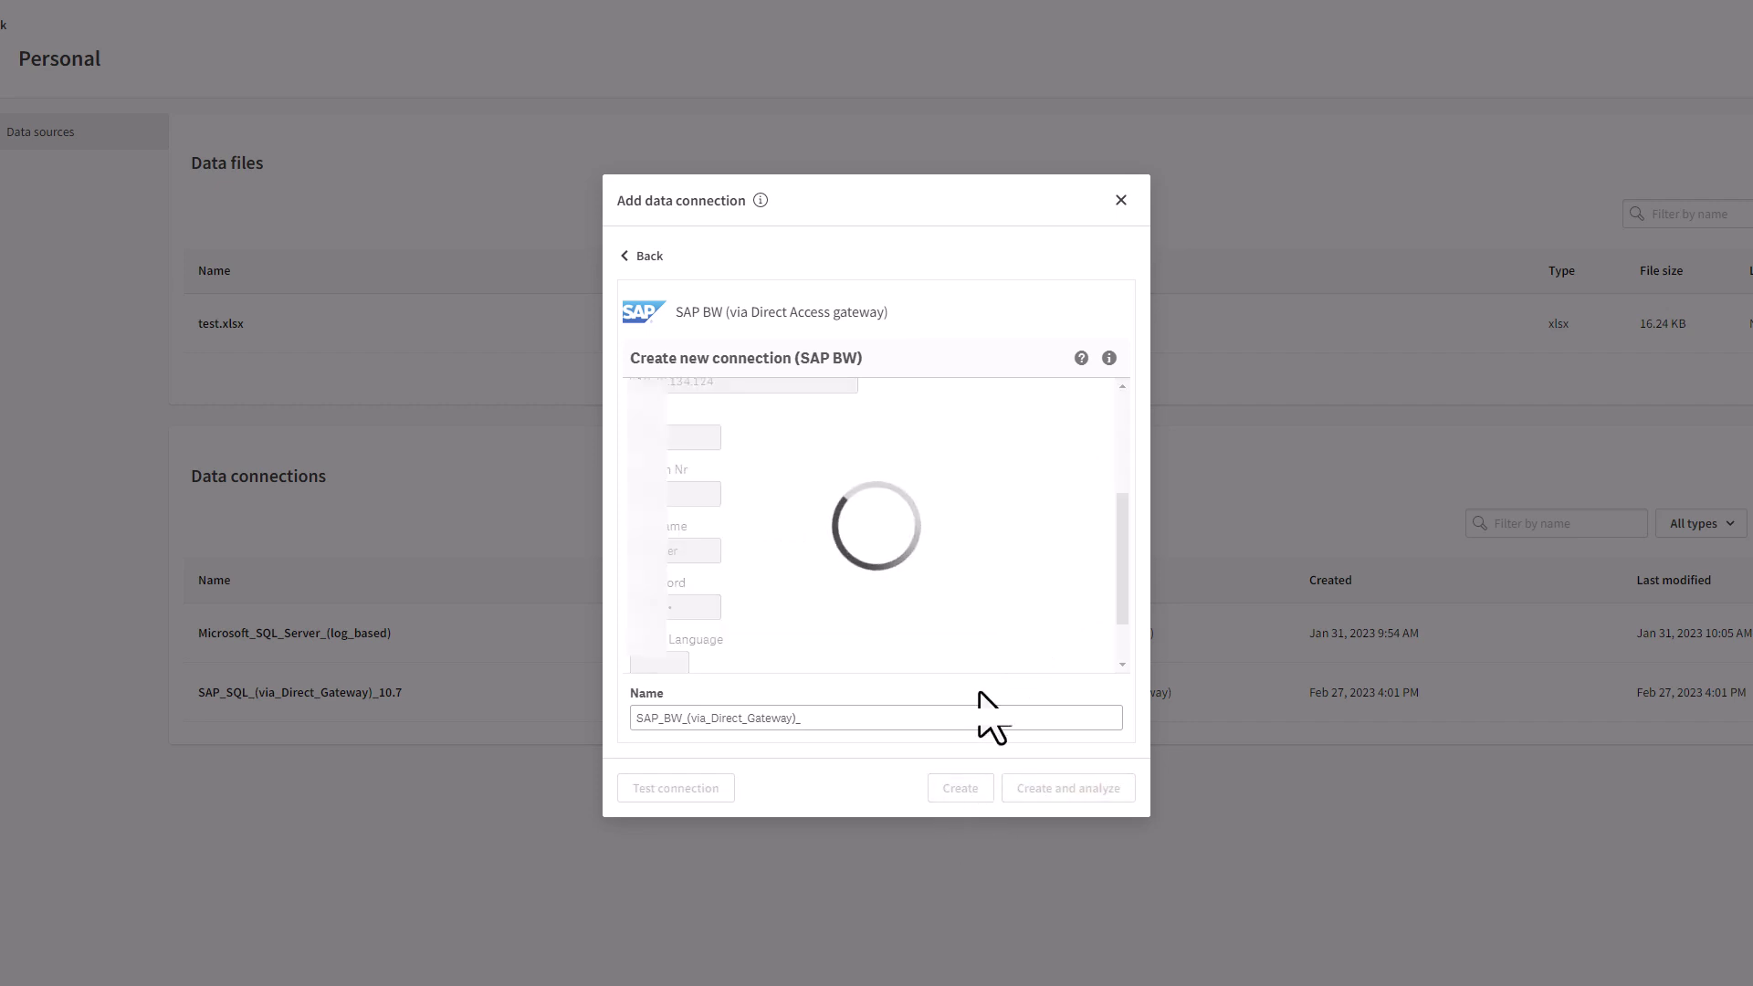